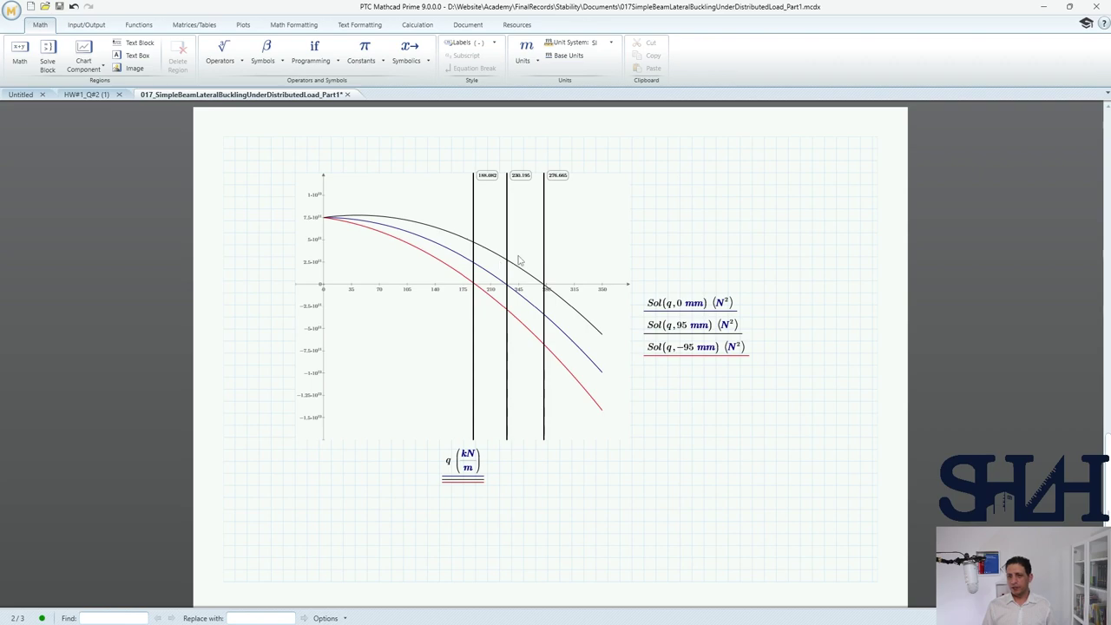
Bring the Sol(q,a) plot with critical loads 188.082, 230.195 and 276.665 kN/m into view and select the 188.082 label
scroll(527, 307, up, 10)
scroll(526, 308, down, 8)
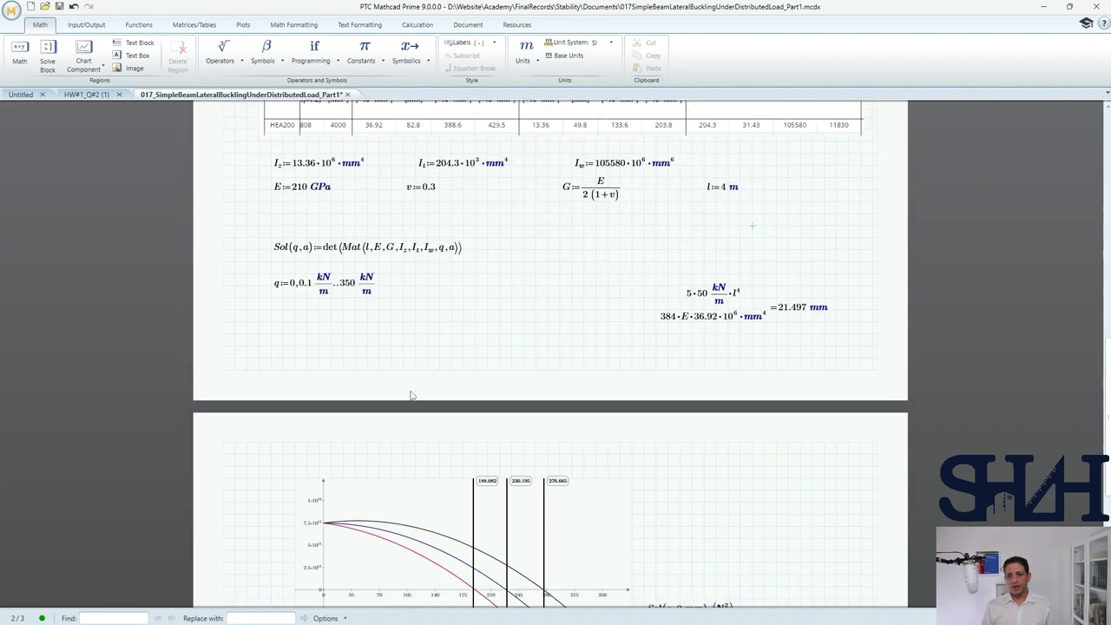
scroll(413, 392, up, 1)
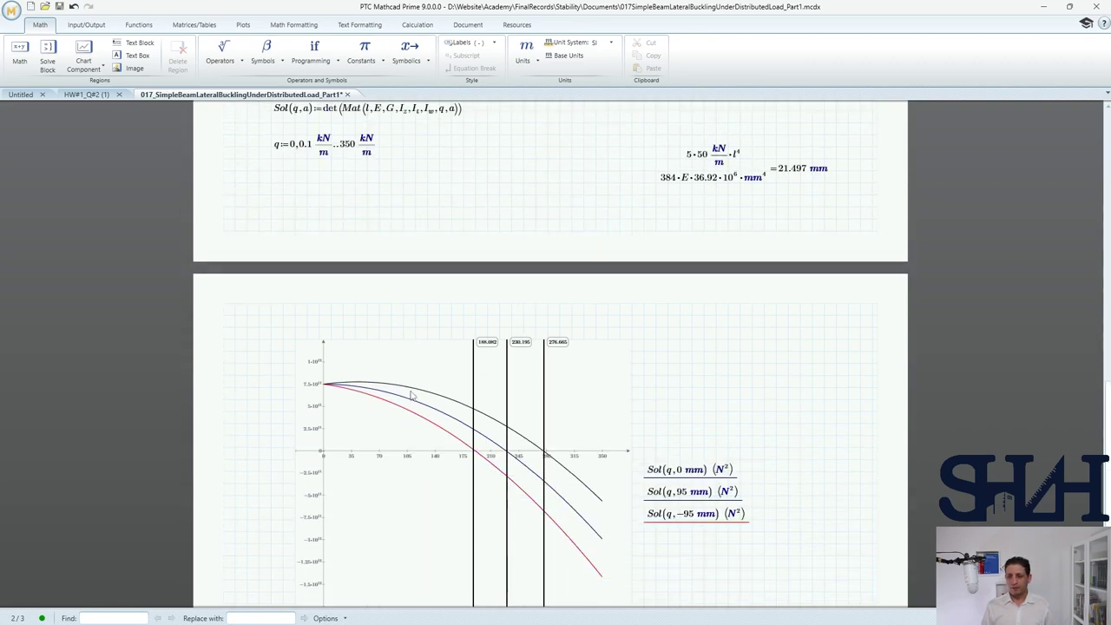
scroll(414, 392, down, 1)
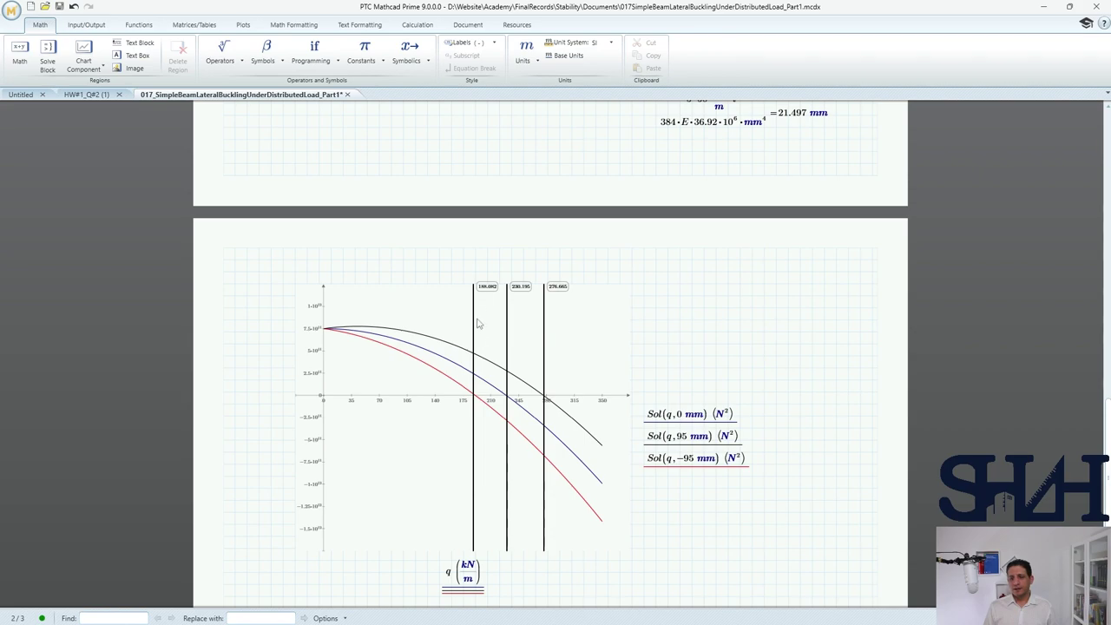
click(482, 289)
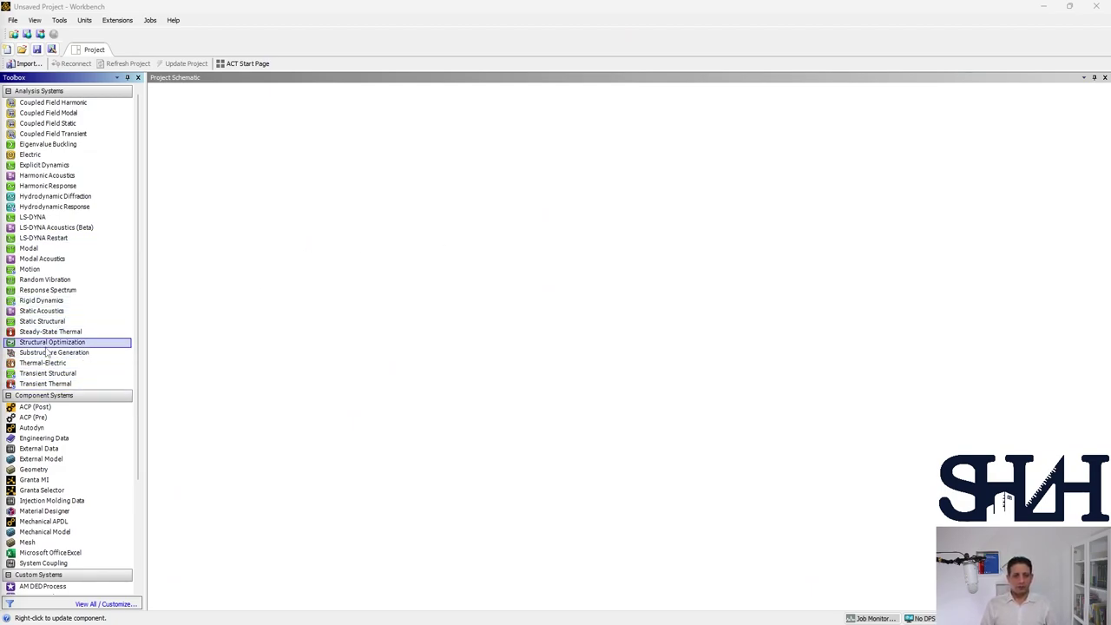
Add a Static Structural system to the schematic and open its Engineering Data
drag(42, 321, 259, 155)
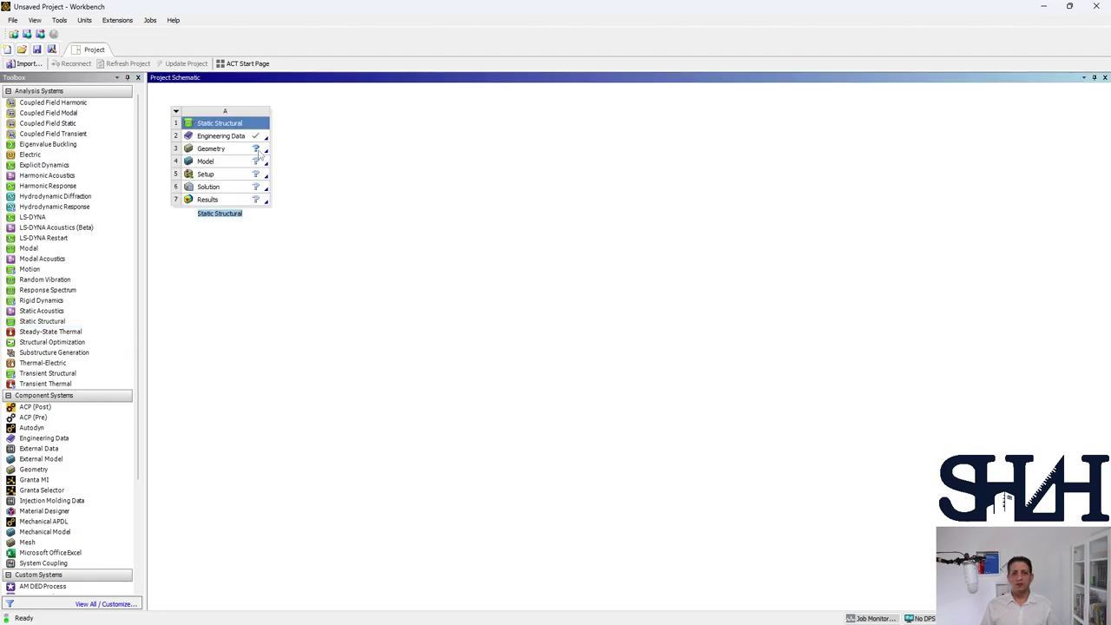
double_click(226, 137)
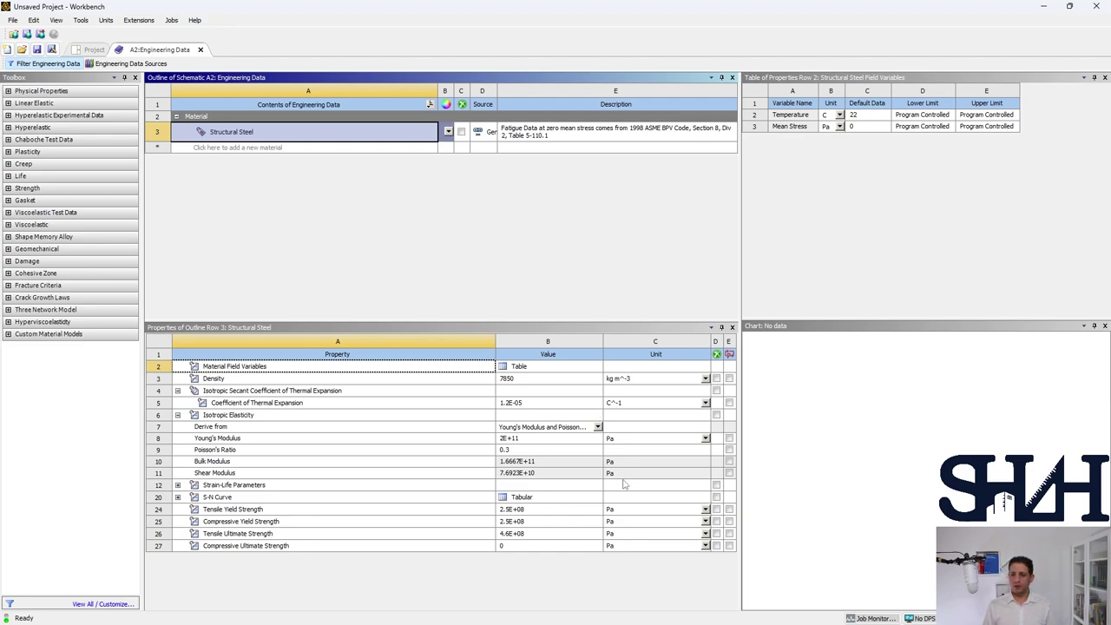
Set Structural Steel's Young's Modulus to 210 GPa, then open the Geometry in SpaceClaim
click(622, 439)
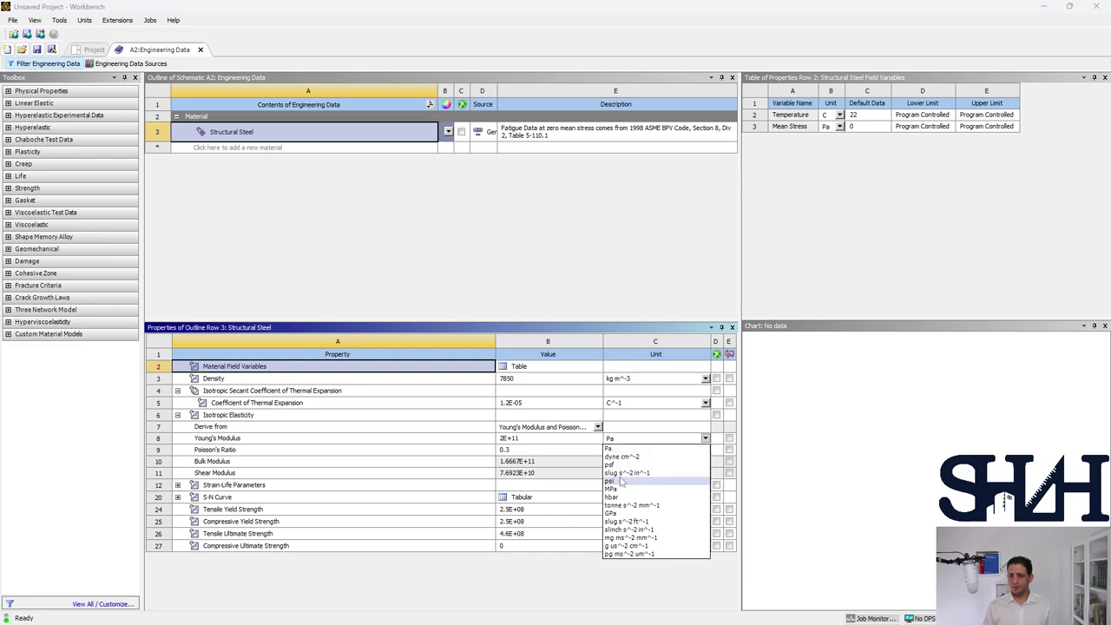
click(612, 513)
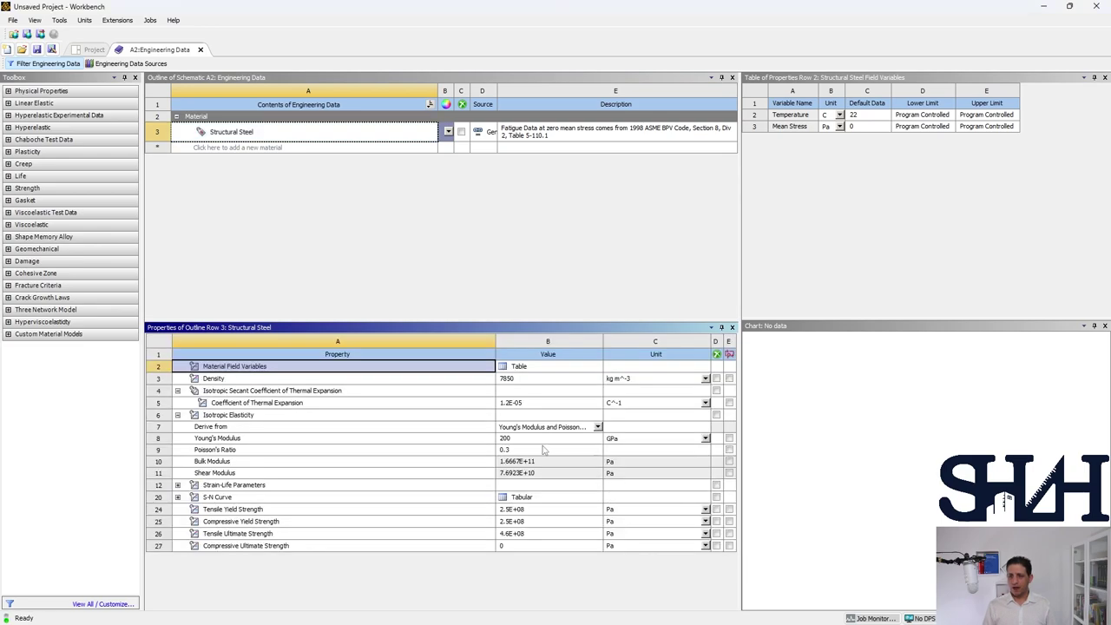
click(528, 444)
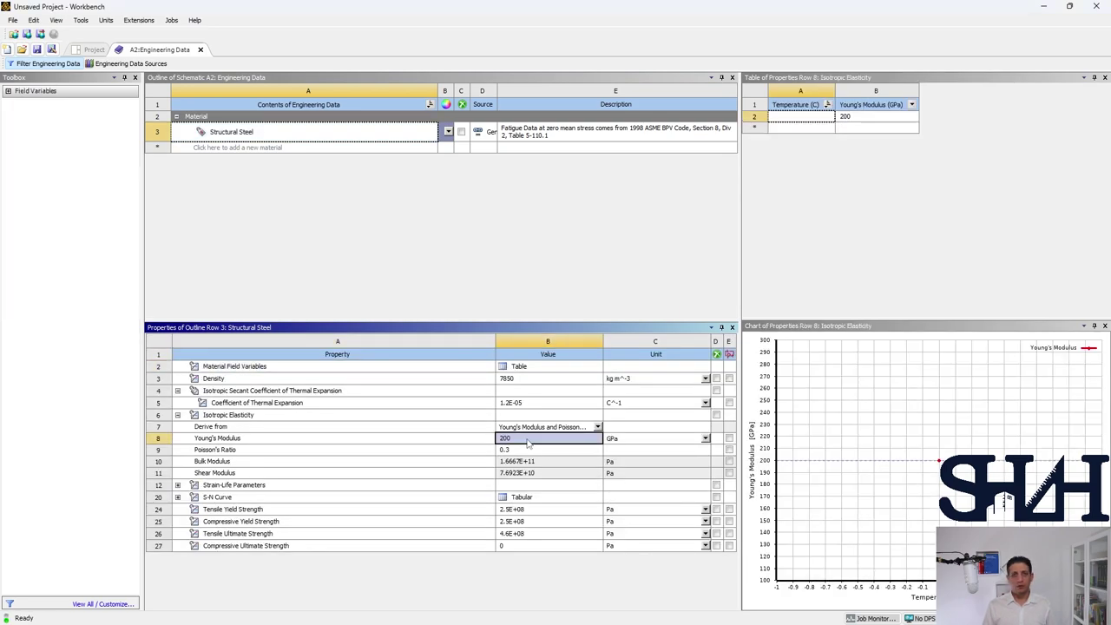
text(2)
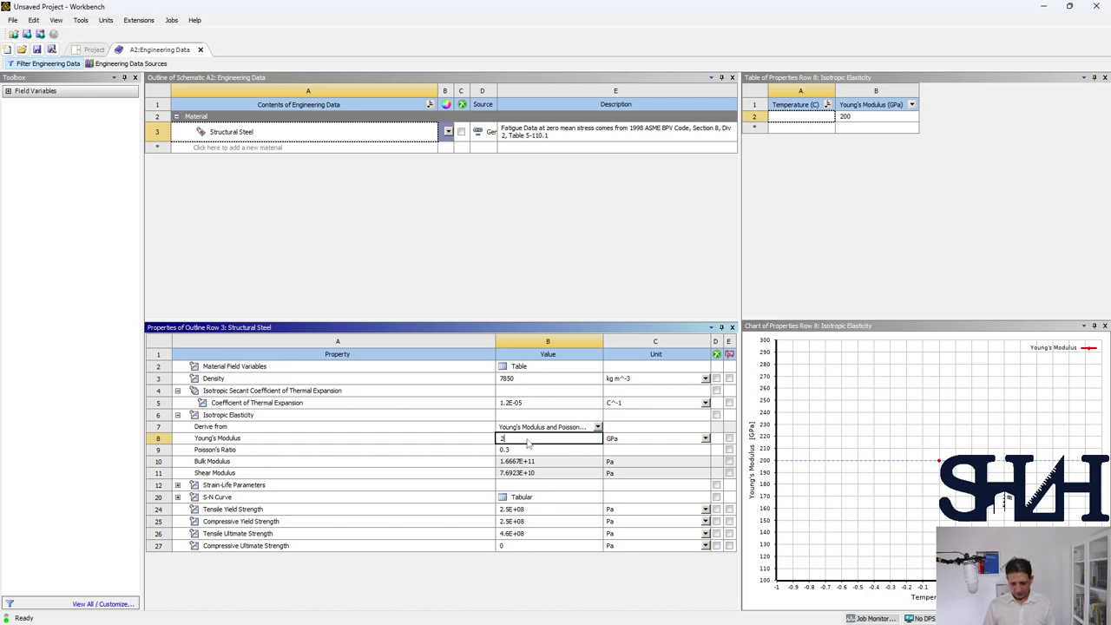
text(10)
key(Return)
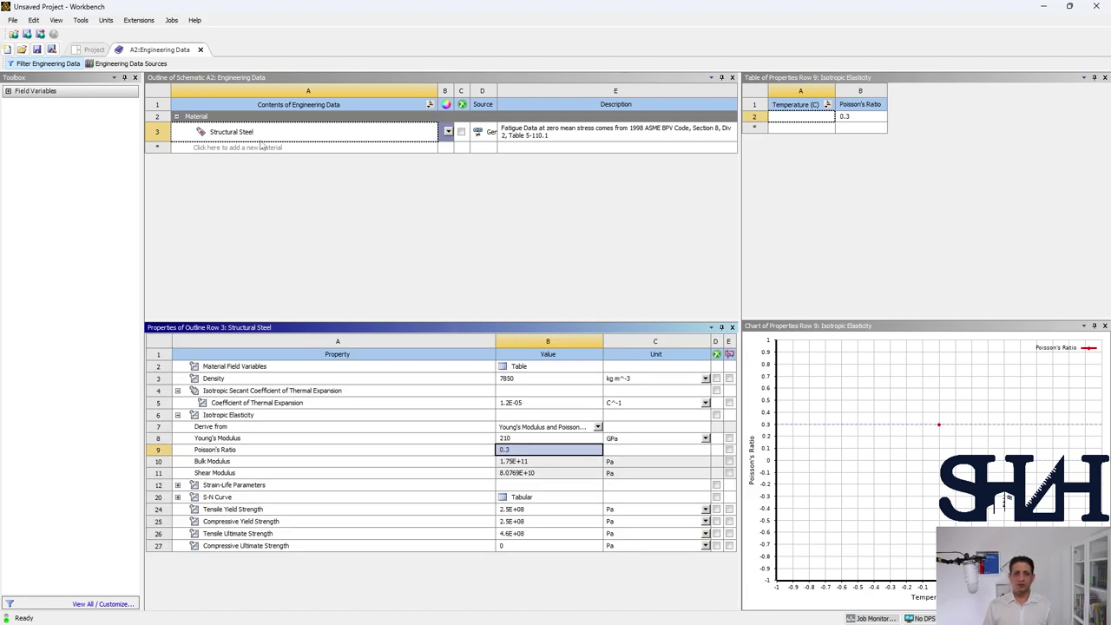
click(200, 51)
double_click(211, 149)
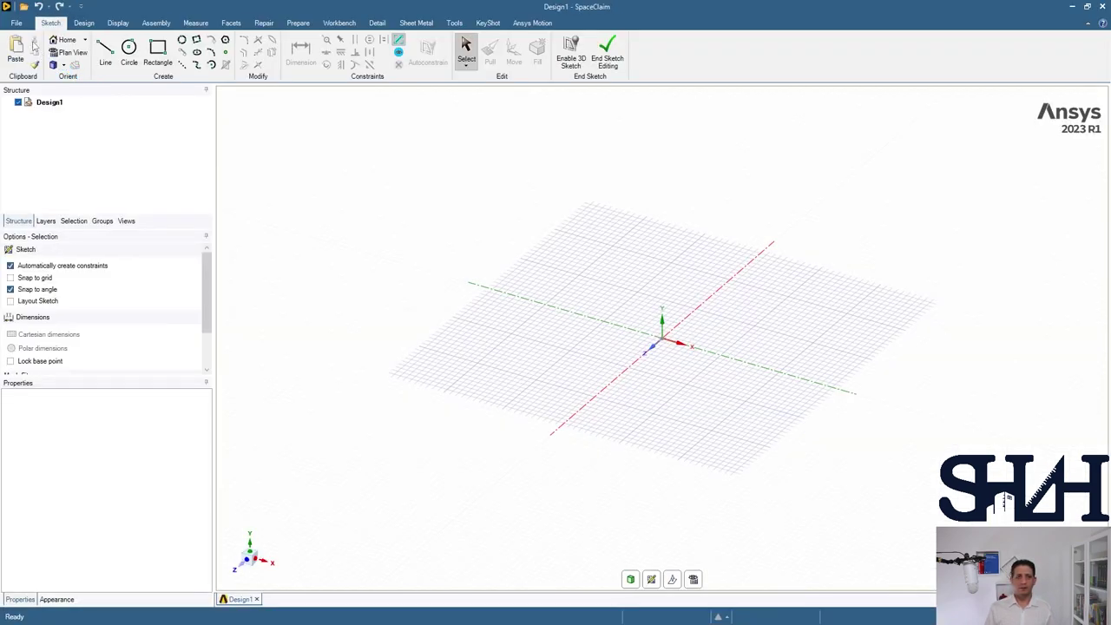
Open the recent HEA200.dxf profile and fill its 16 curves into a surface
click(17, 25)
click(105, 58)
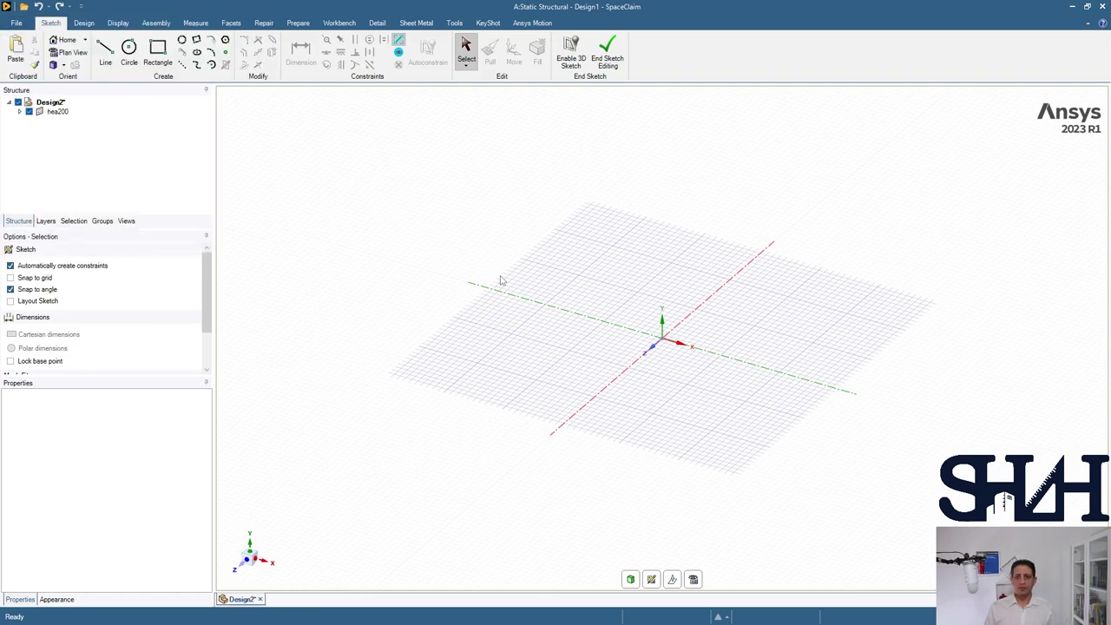
scroll(524, 351, up, 2)
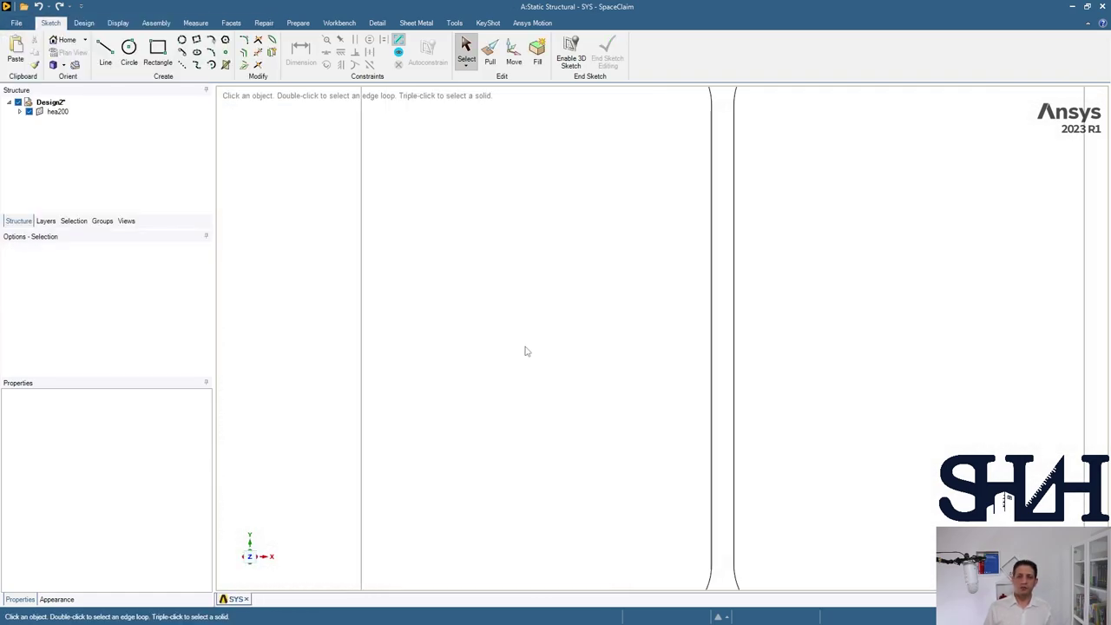
scroll(525, 351, down, 5)
drag(429, 203, 805, 484)
click(535, 57)
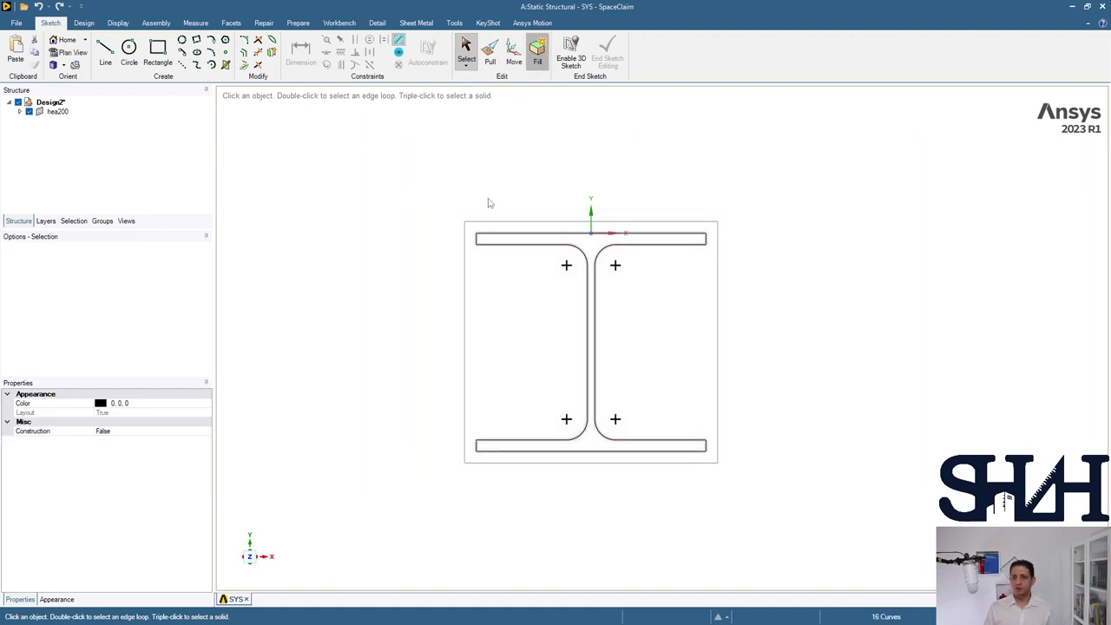
Colour the I-beam surface grey-green and select its cross-section face
drag(443, 190, 721, 480)
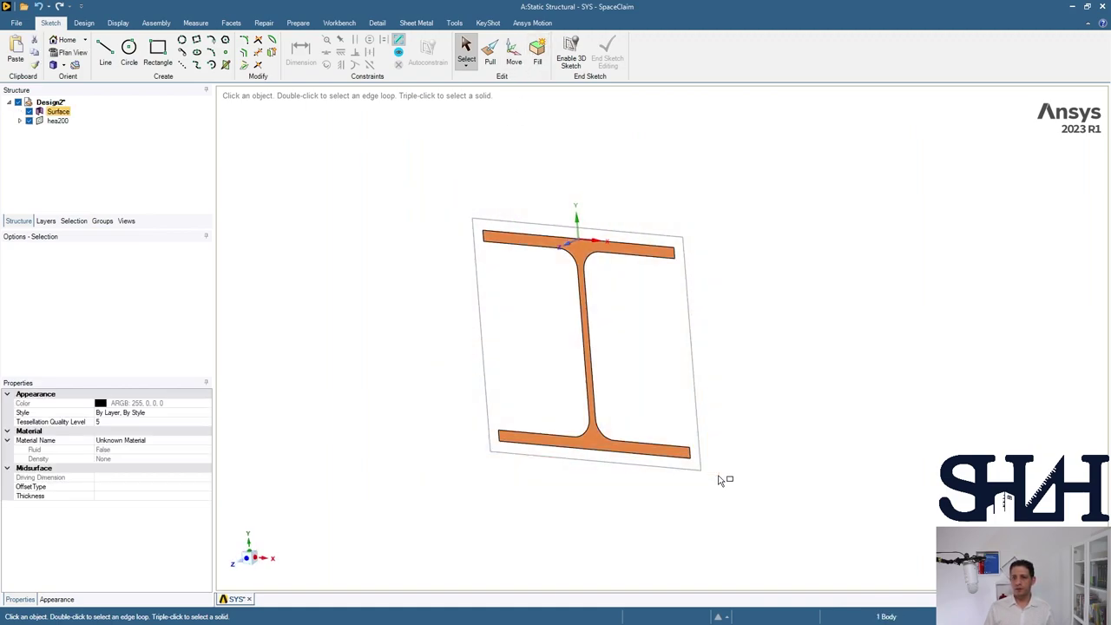
click(121, 24)
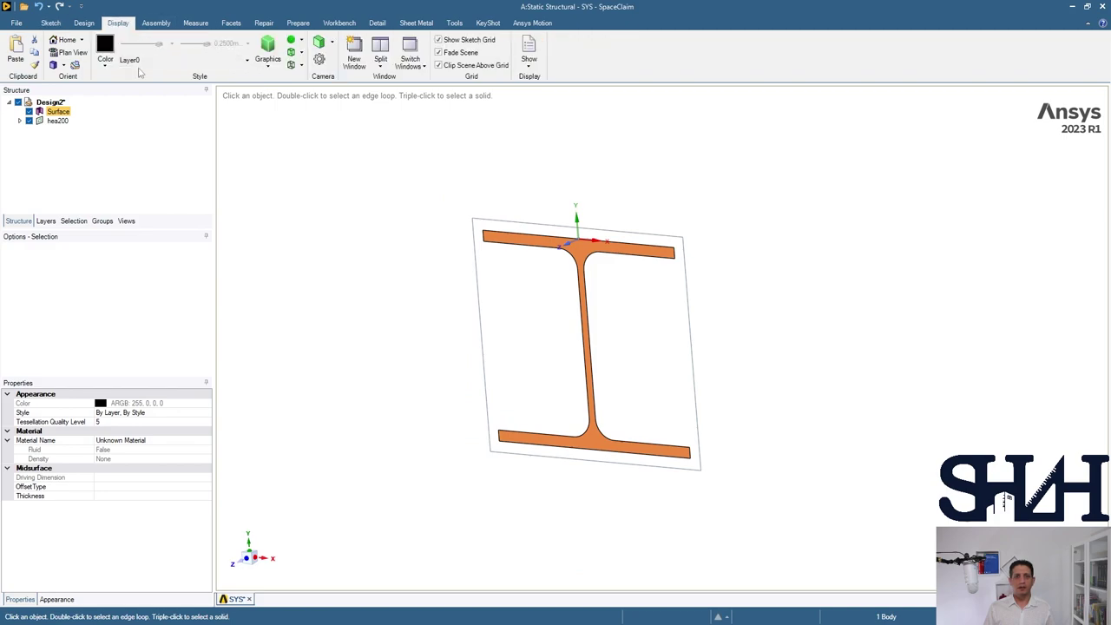
click(105, 50)
click(154, 109)
click(328, 232)
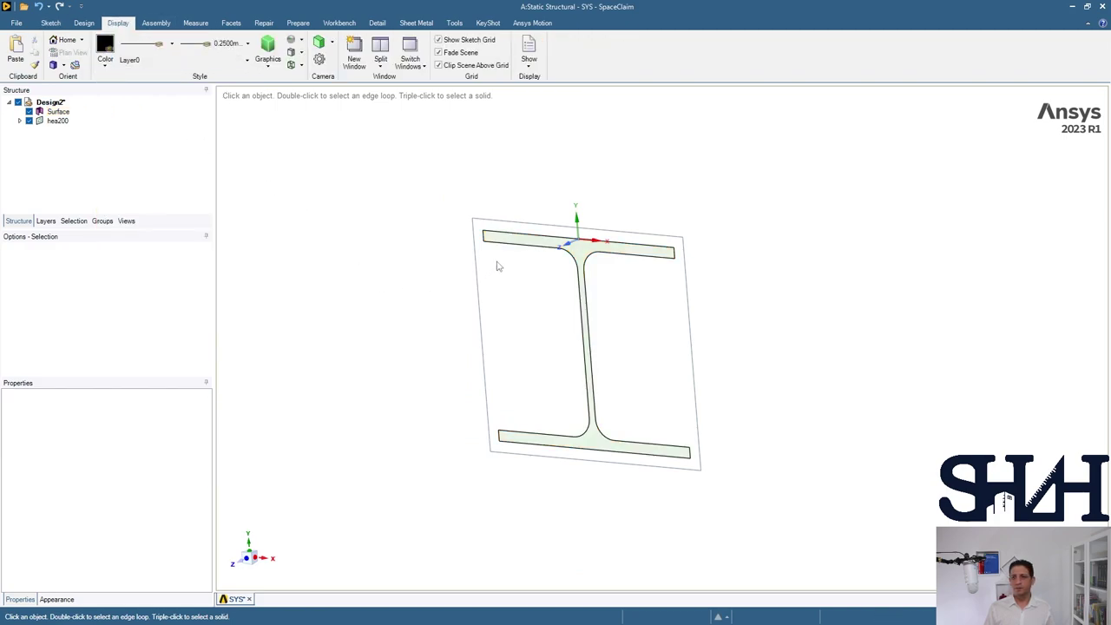
click(516, 246)
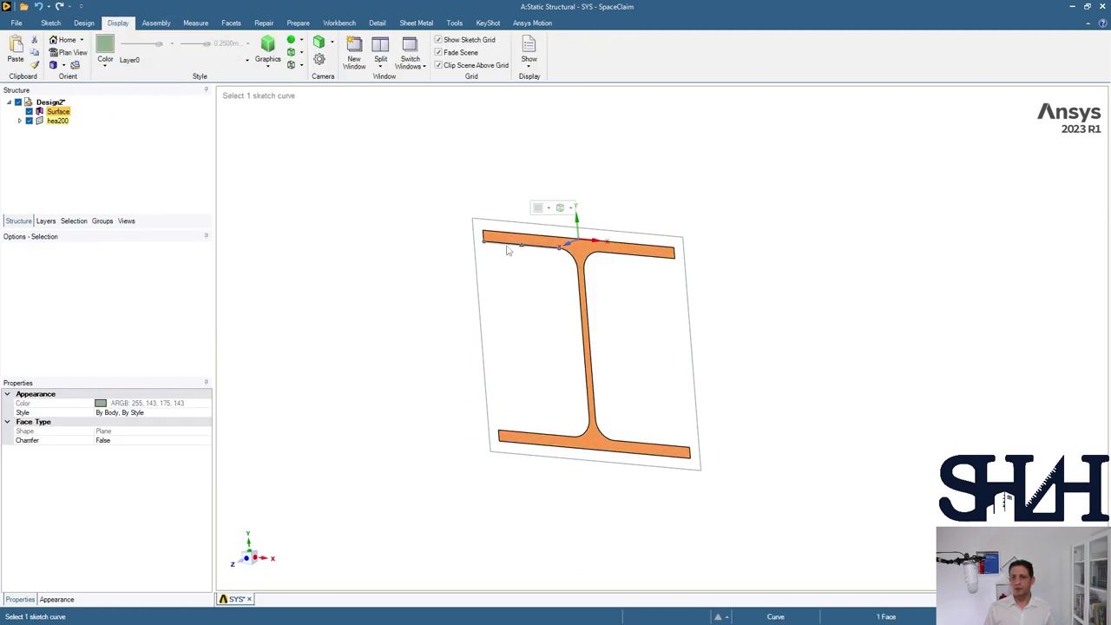
Pull the cross-section face 4000 mm into a solid I-beam
click(84, 22)
click(216, 50)
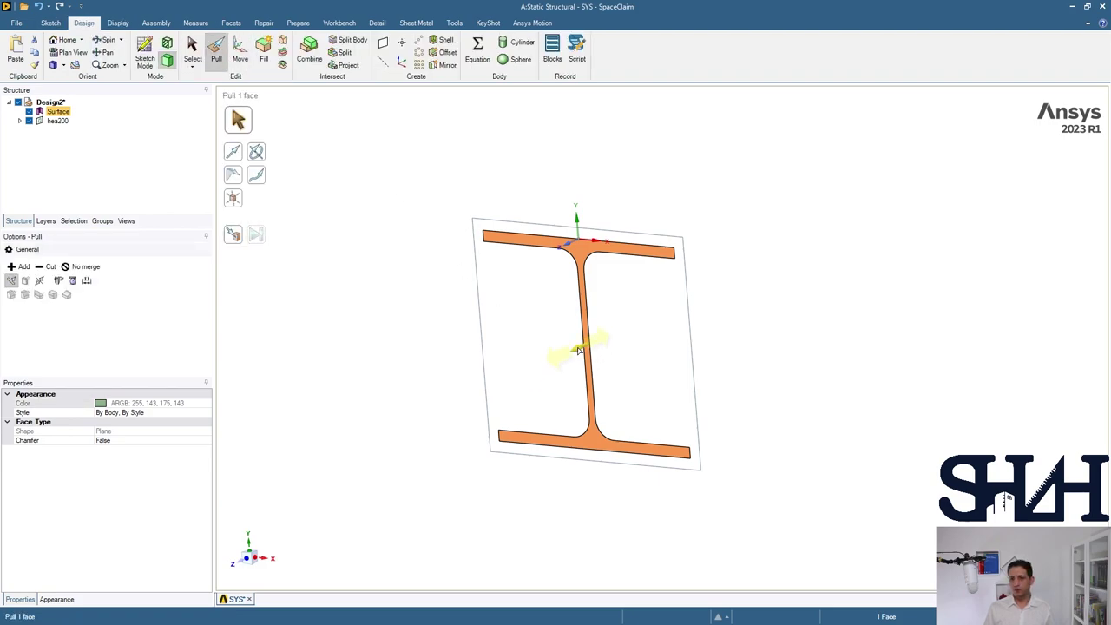
drag(578, 350, 460, 396)
text(4)
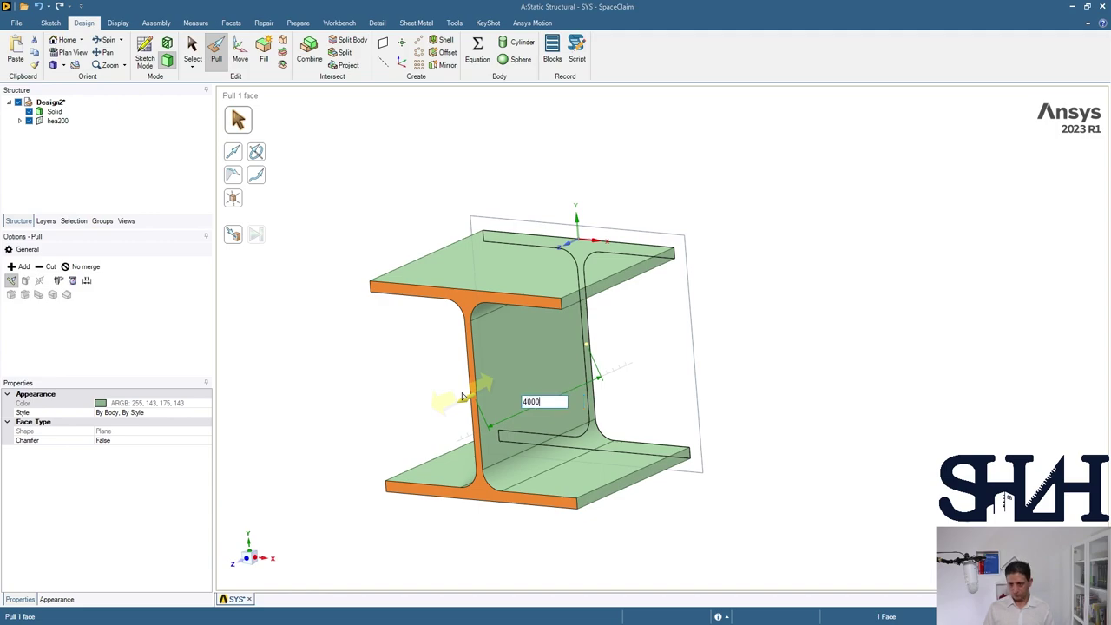
text(000)
key(Return)
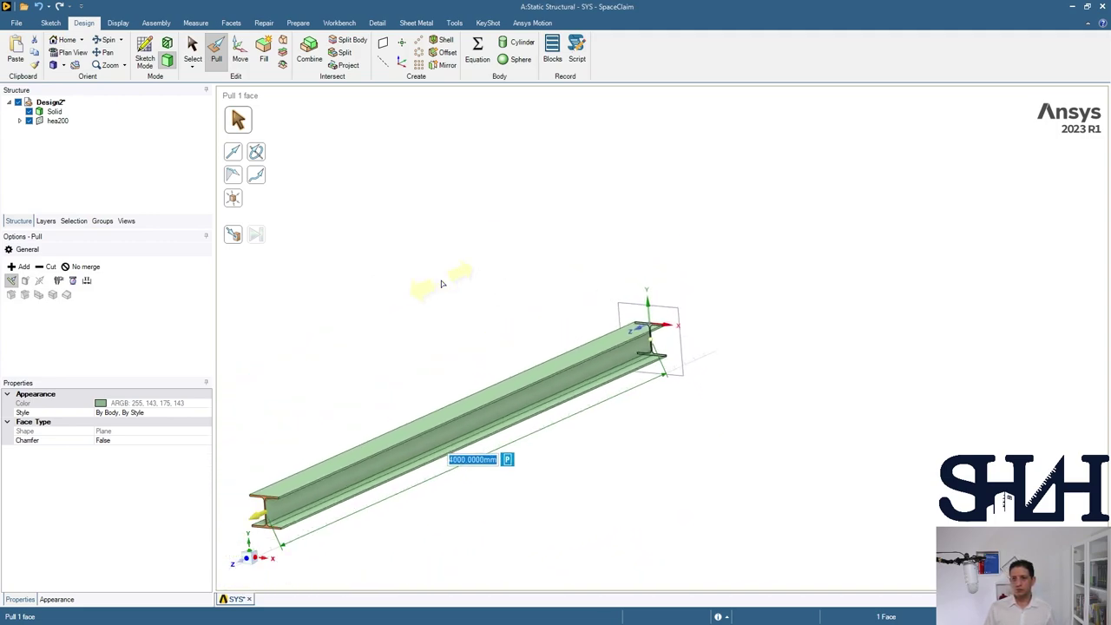
click(441, 283)
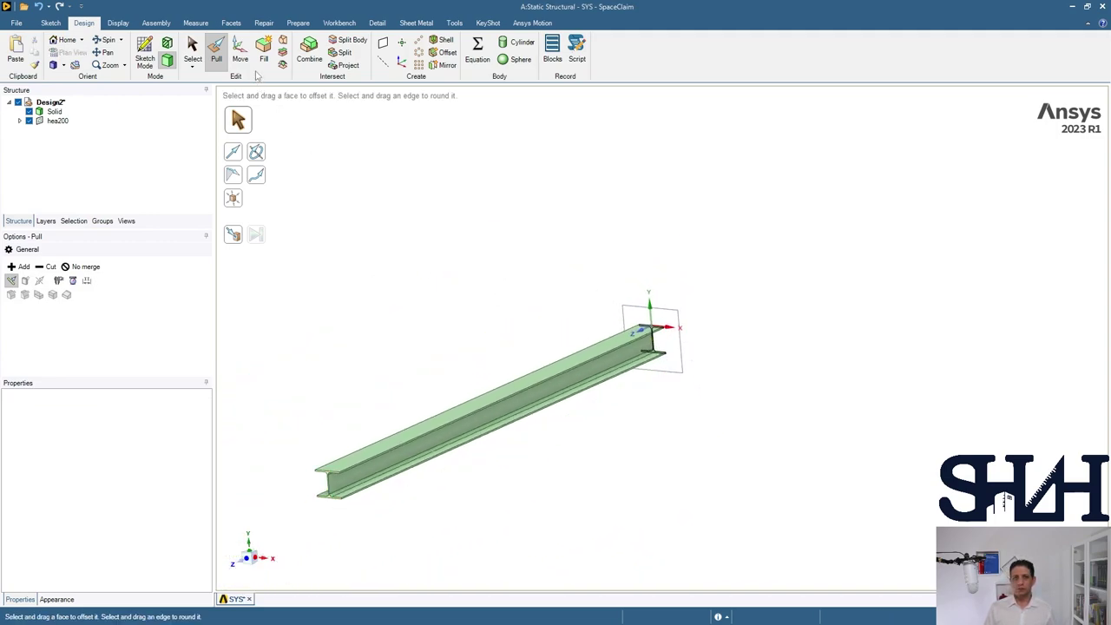
click(298, 22)
Create a midsurface from the top and bottom flange face pair
click(96, 52)
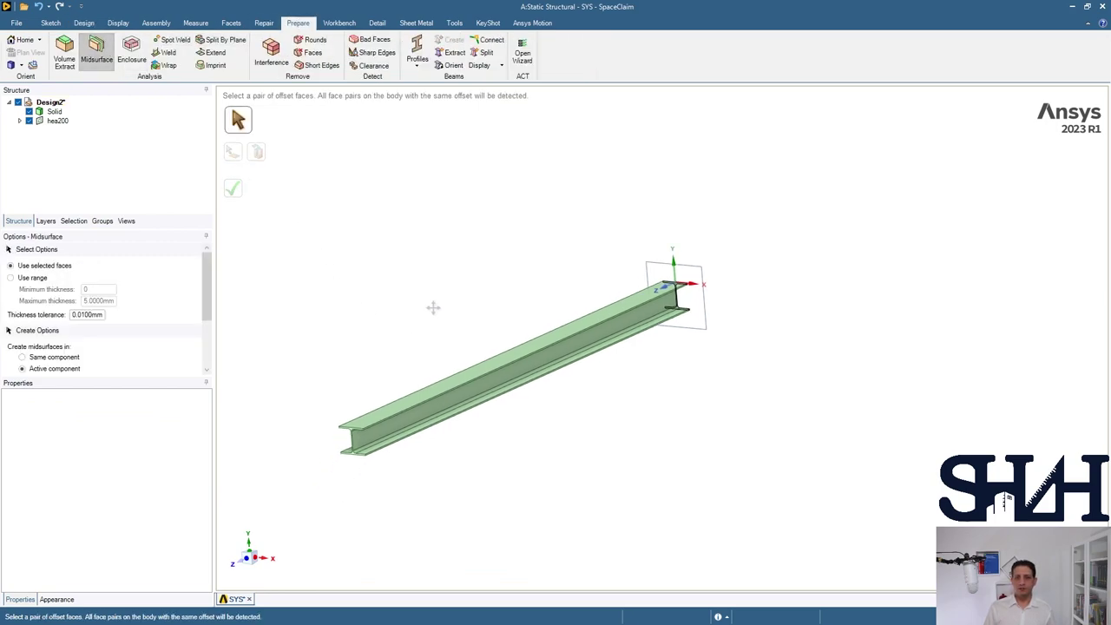
click(461, 301)
scroll(434, 323, up, 5)
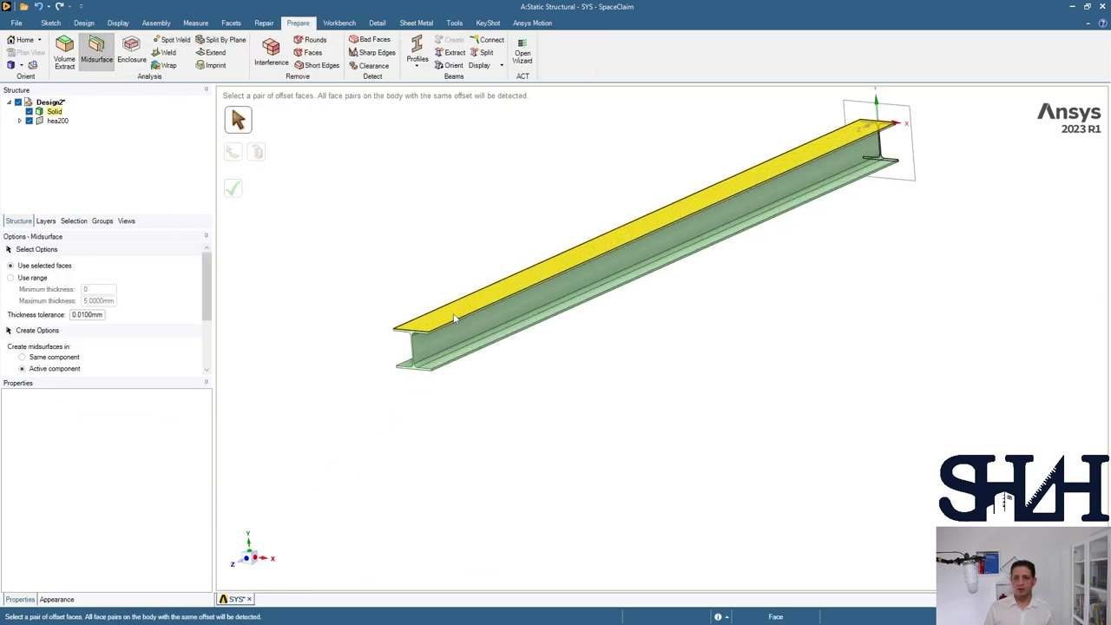
click(412, 330)
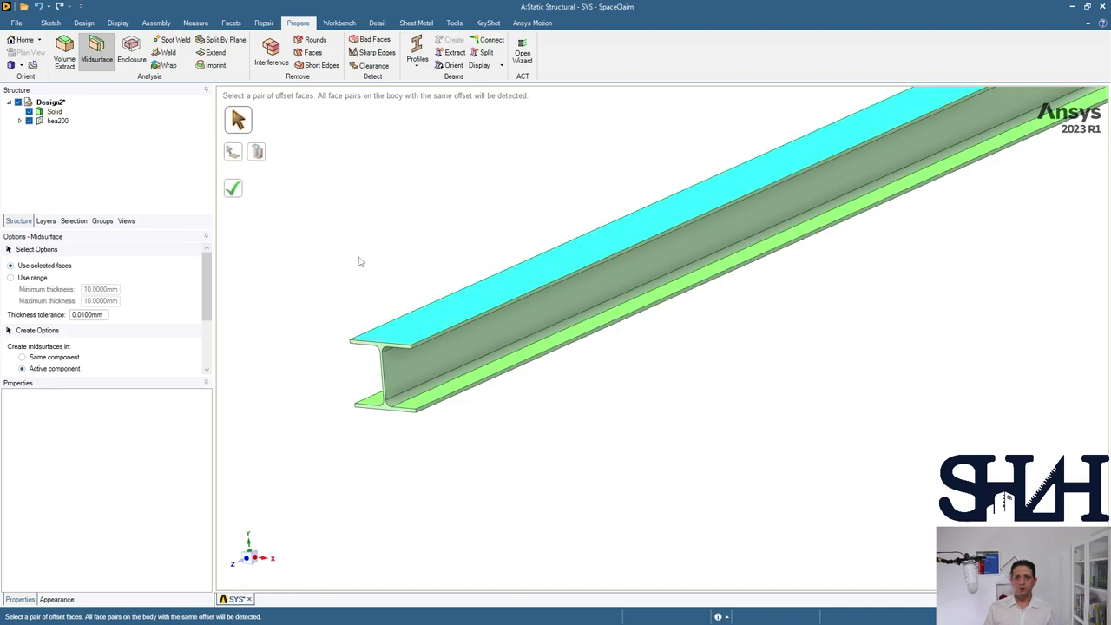
click(232, 187)
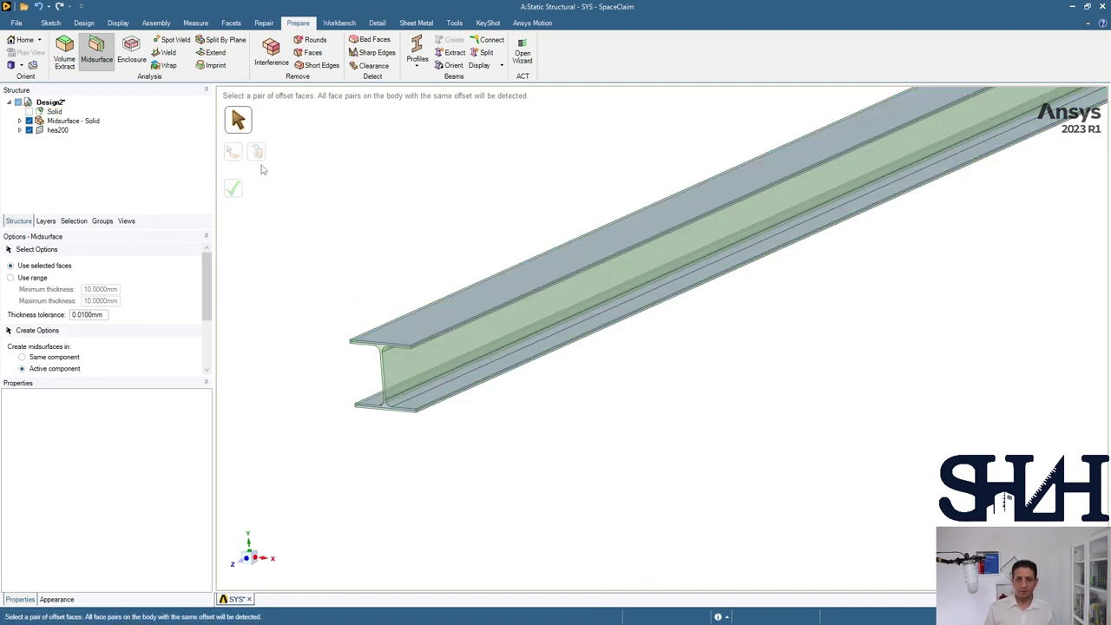
Create the web midsurface from the solid's web faces and dismiss the physics prompt
click(28, 111)
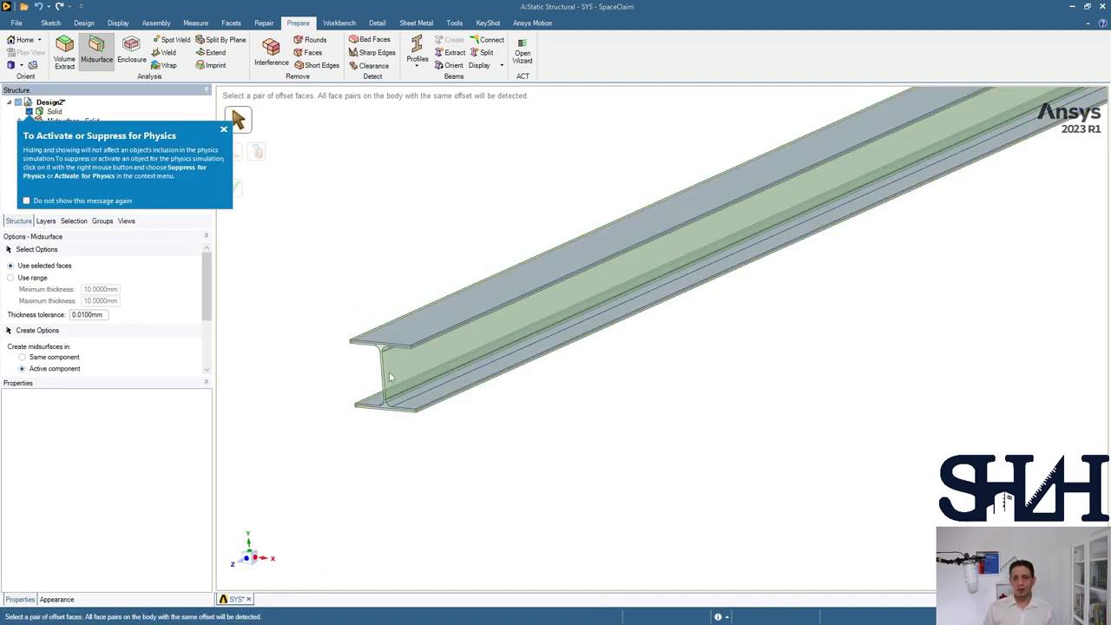
click(403, 370)
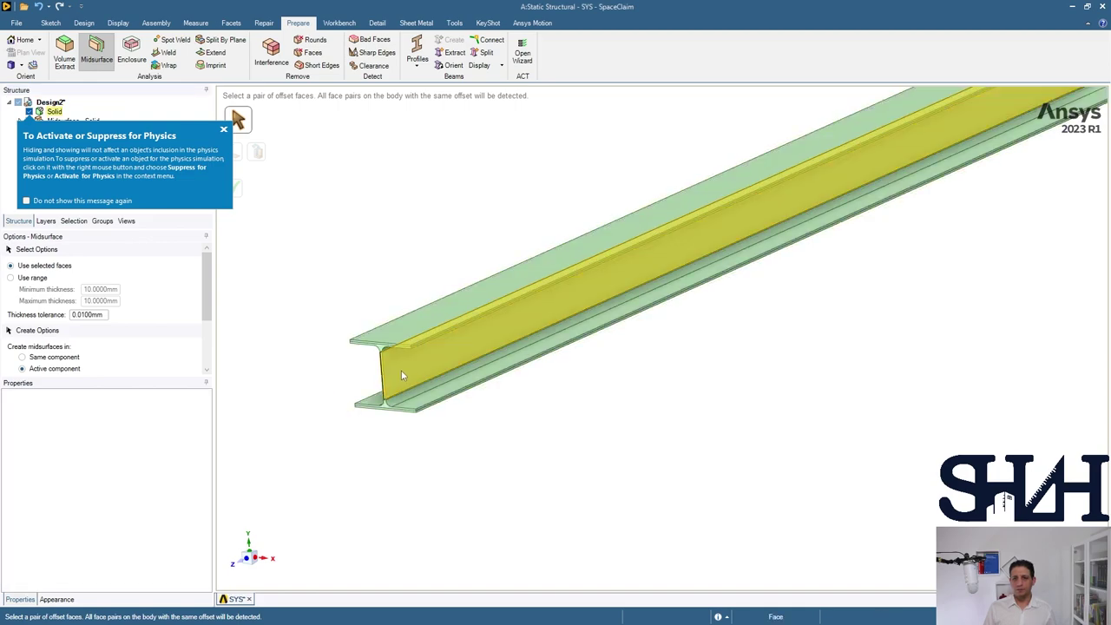
click(241, 191)
click(223, 132)
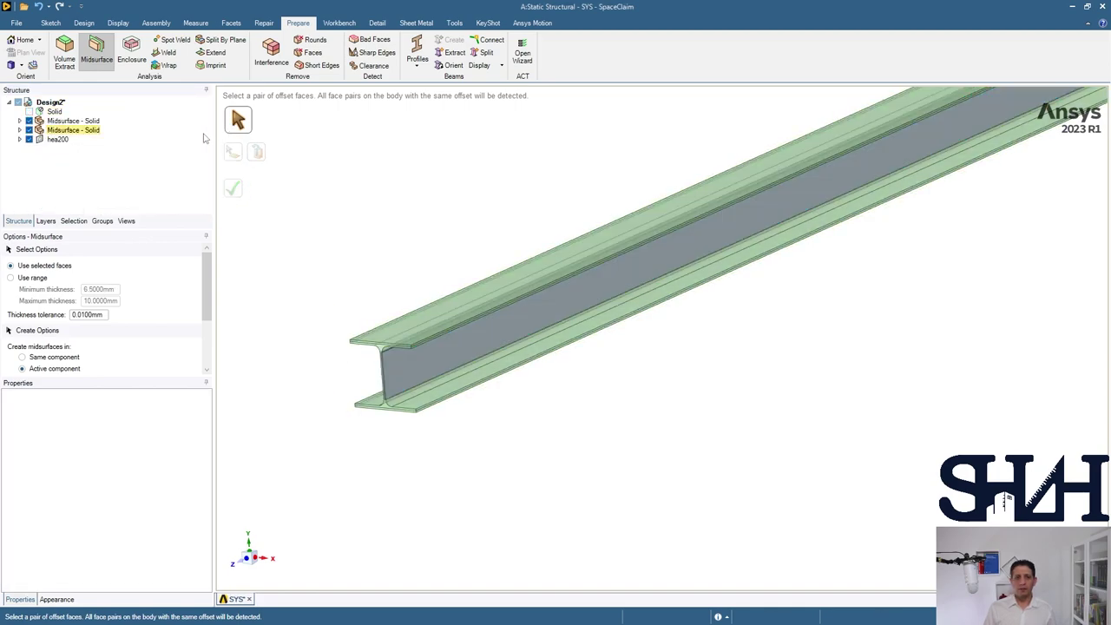
click(55, 111)
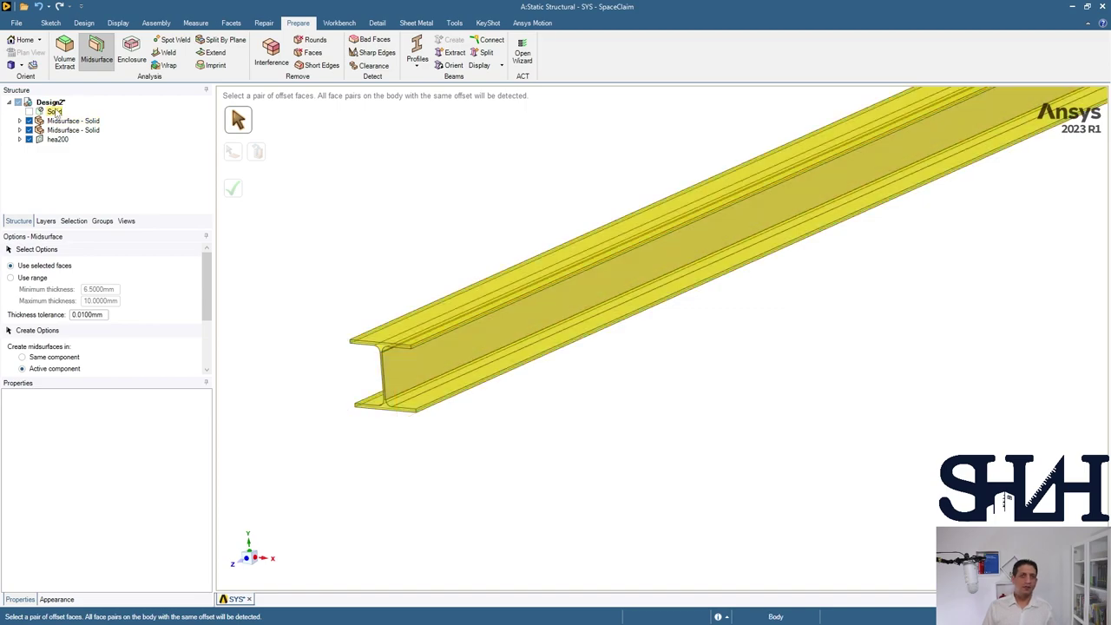
click(70, 121)
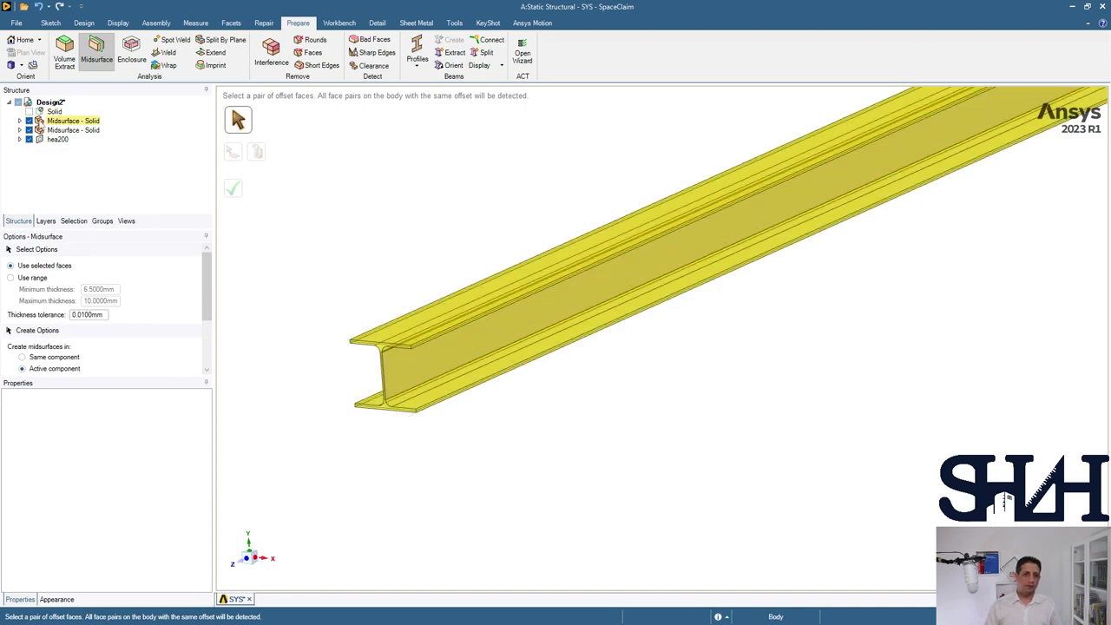
key(Escape)
Expand the flange midsurface component and inspect its 10 mm Midsurface1 surface
click(20, 122)
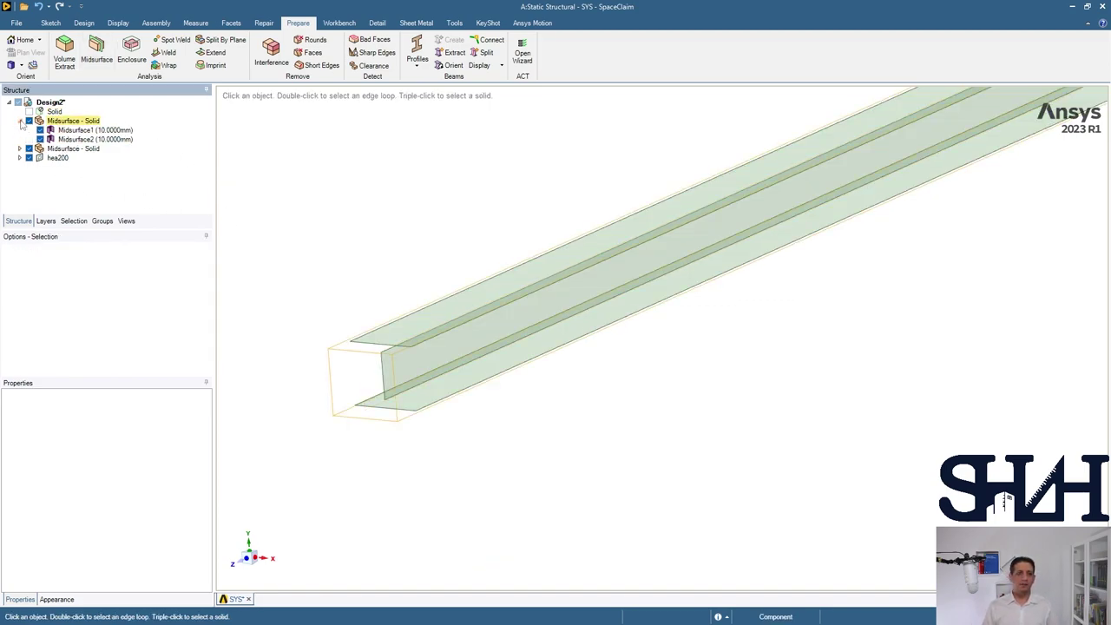
click(83, 22)
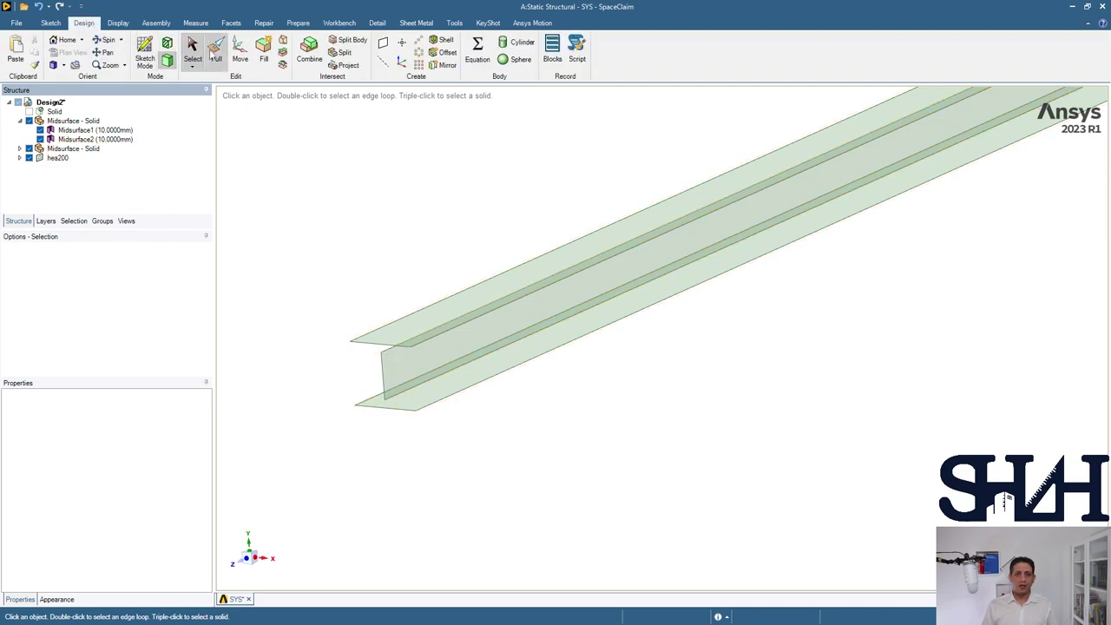
click(216, 54)
click(192, 50)
click(75, 131)
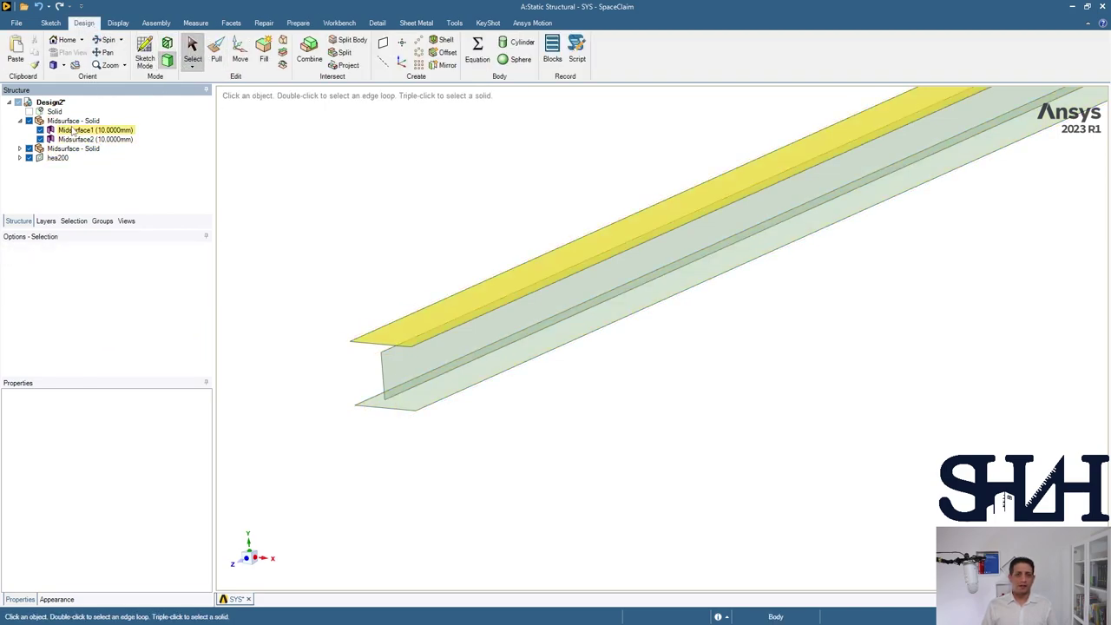
click(73, 148)
Inspect the 6.5 mm web midsurface and select the web's top edge
click(20, 148)
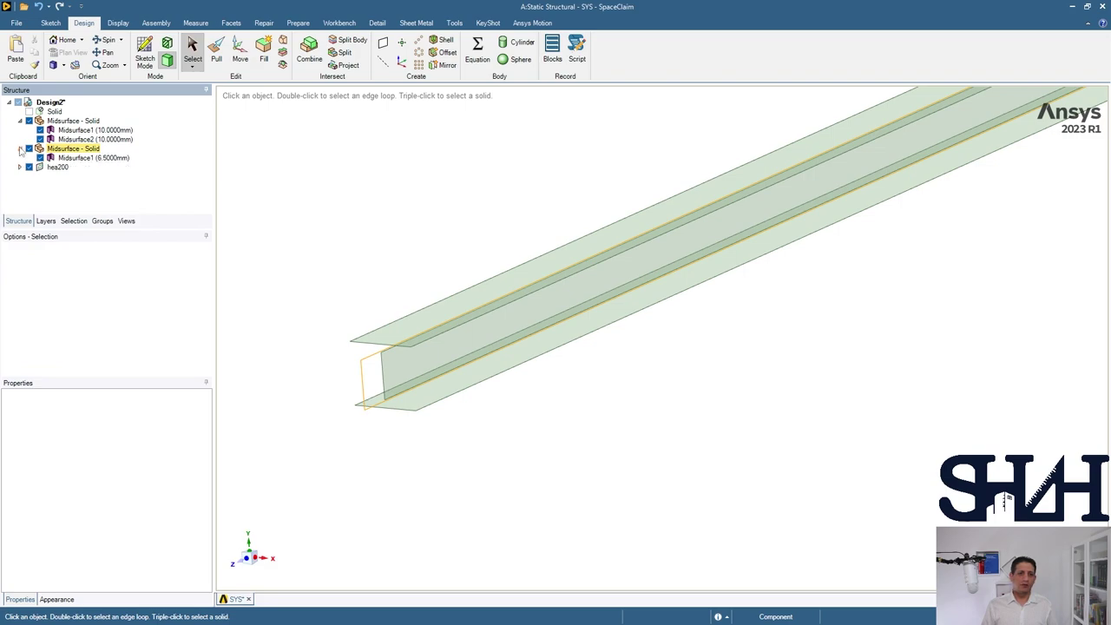
click(76, 158)
click(76, 158)
click(306, 285)
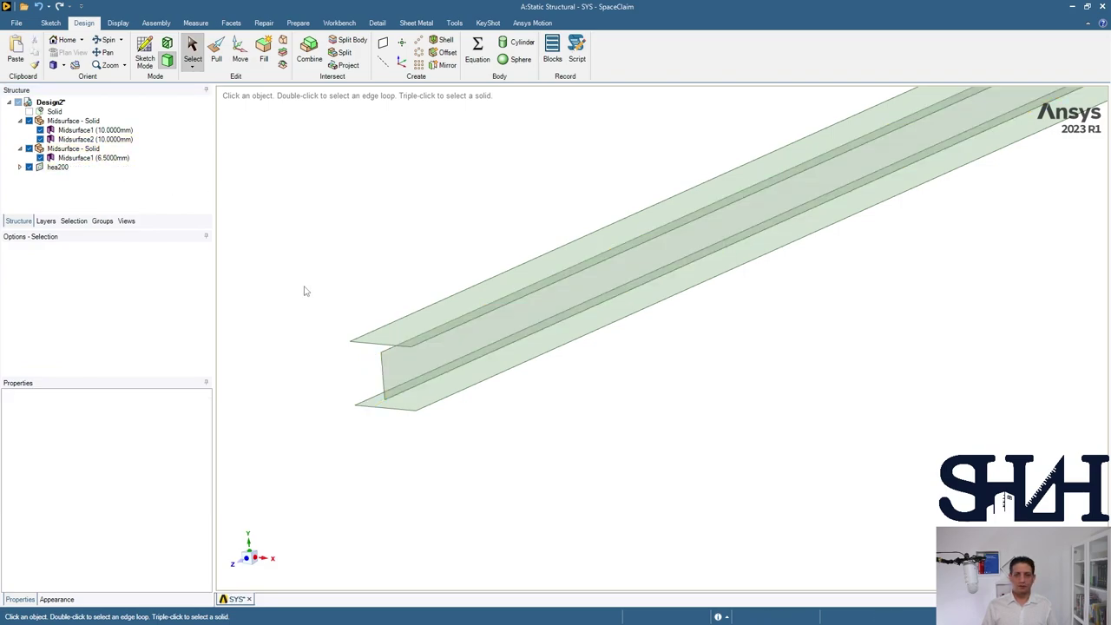
scroll(365, 387, up, 1)
scroll(364, 387, up, 2)
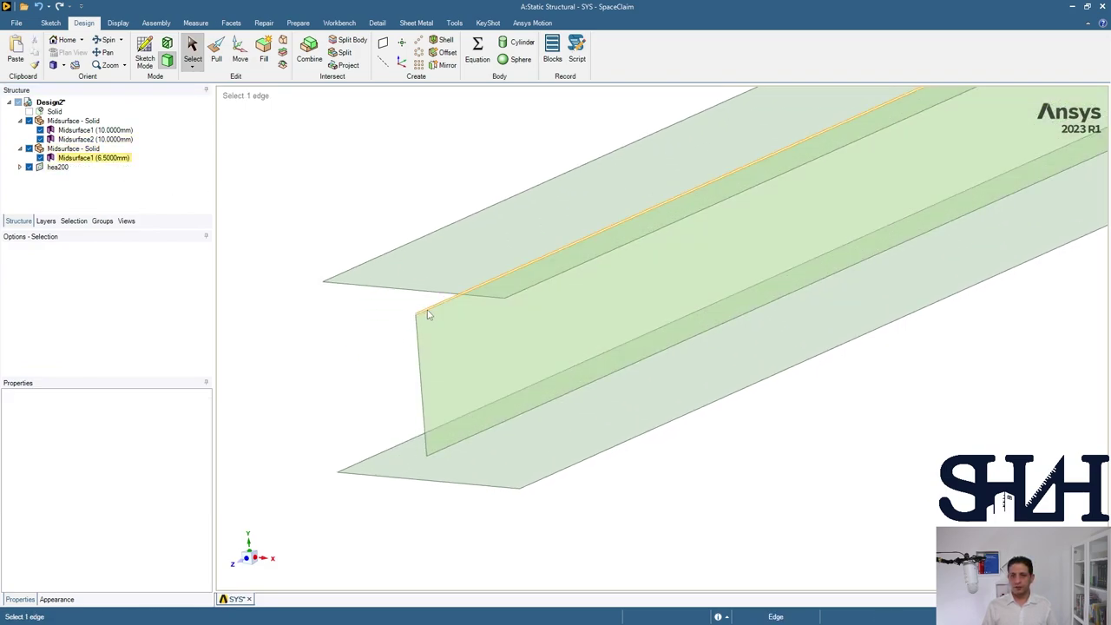
click(422, 310)
Pull the web's top edge up to the top flange and its bottom edge down to the bottom flange
key(p)
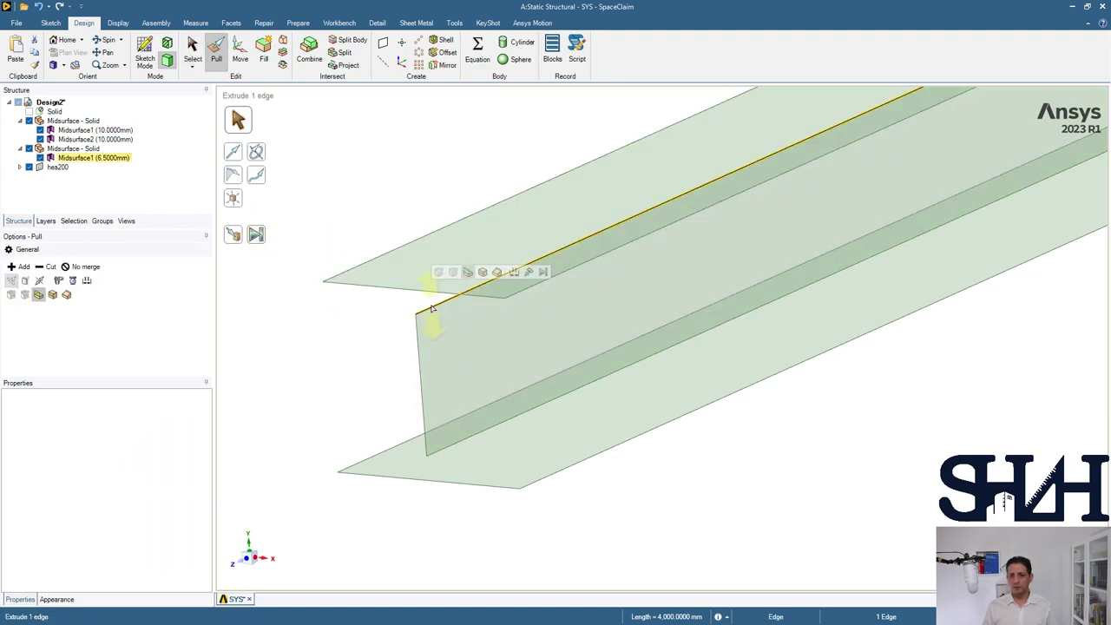
key(u)
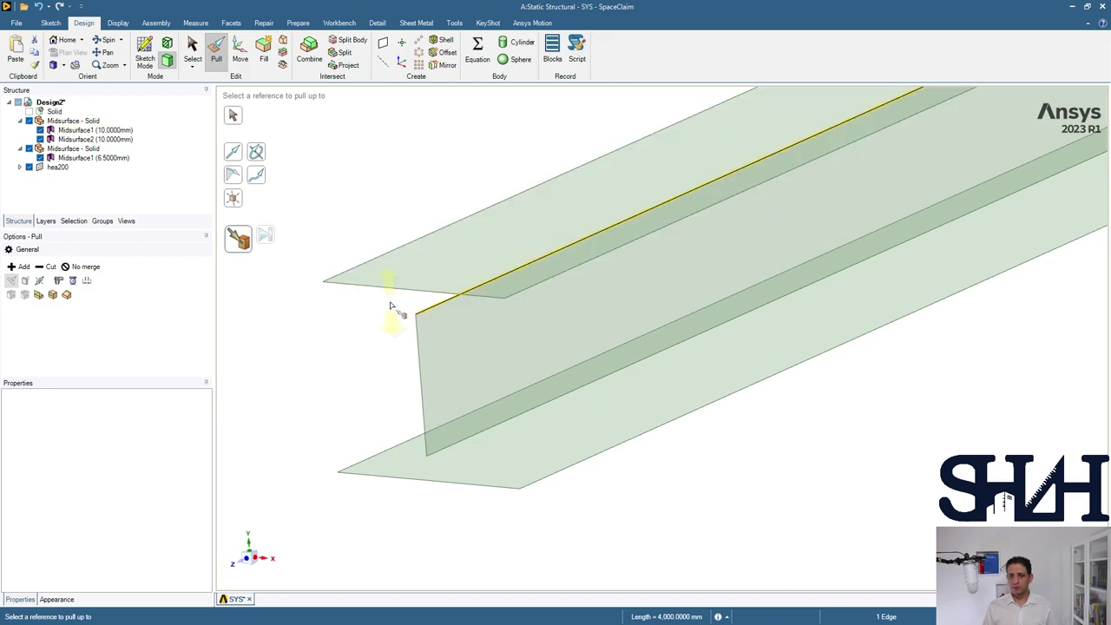
click(431, 279)
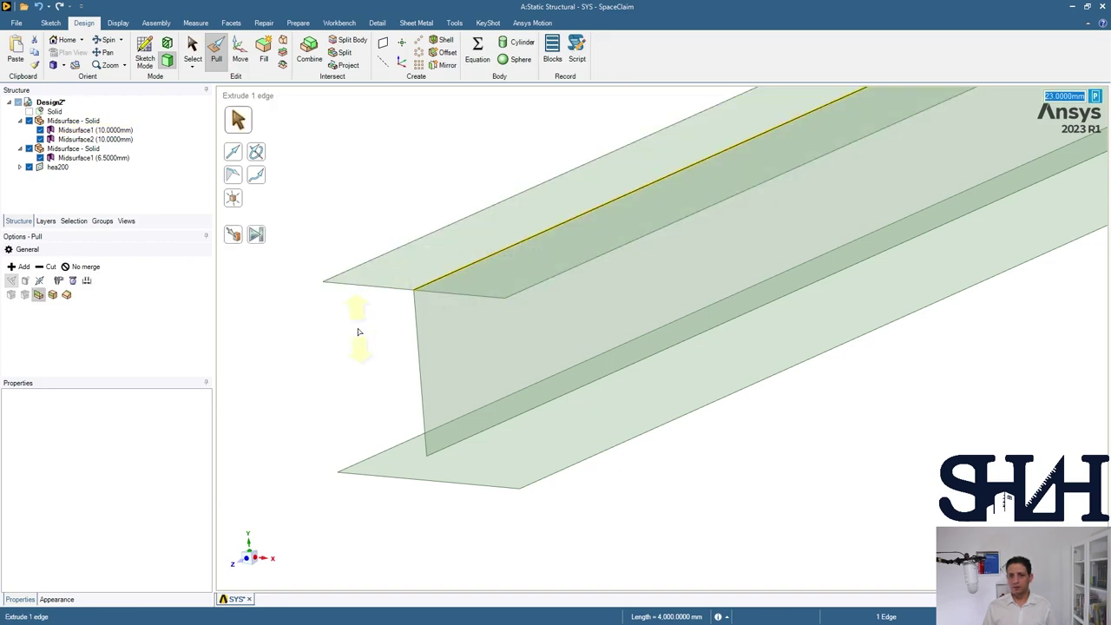
click(449, 446)
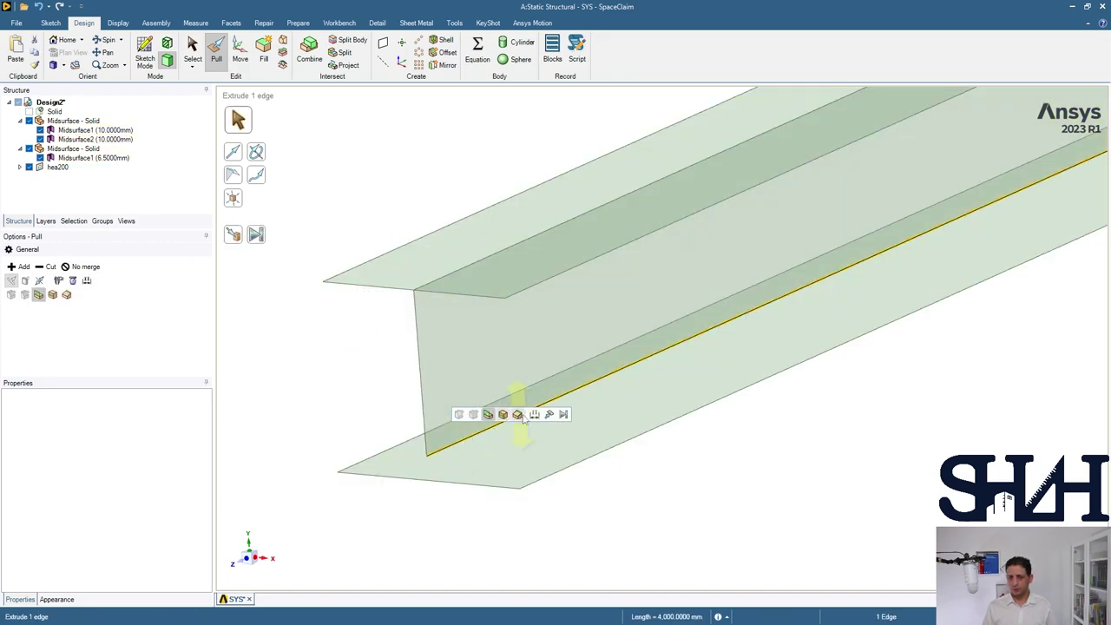
click(549, 415)
click(503, 454)
key(z)
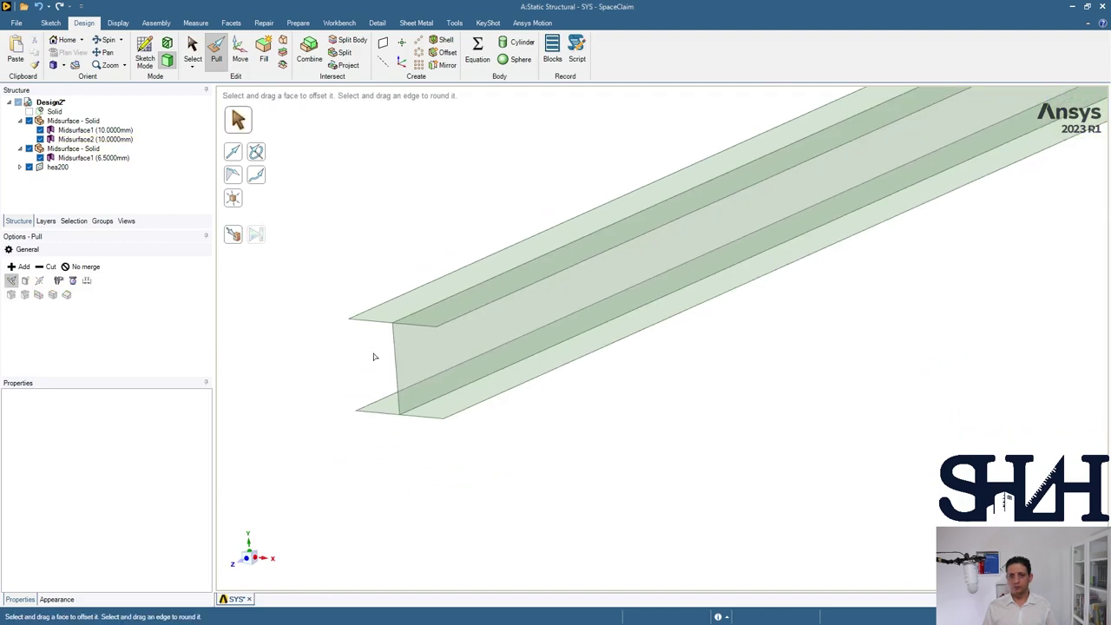
key(s)
middle_drag(416, 226, 446, 240)
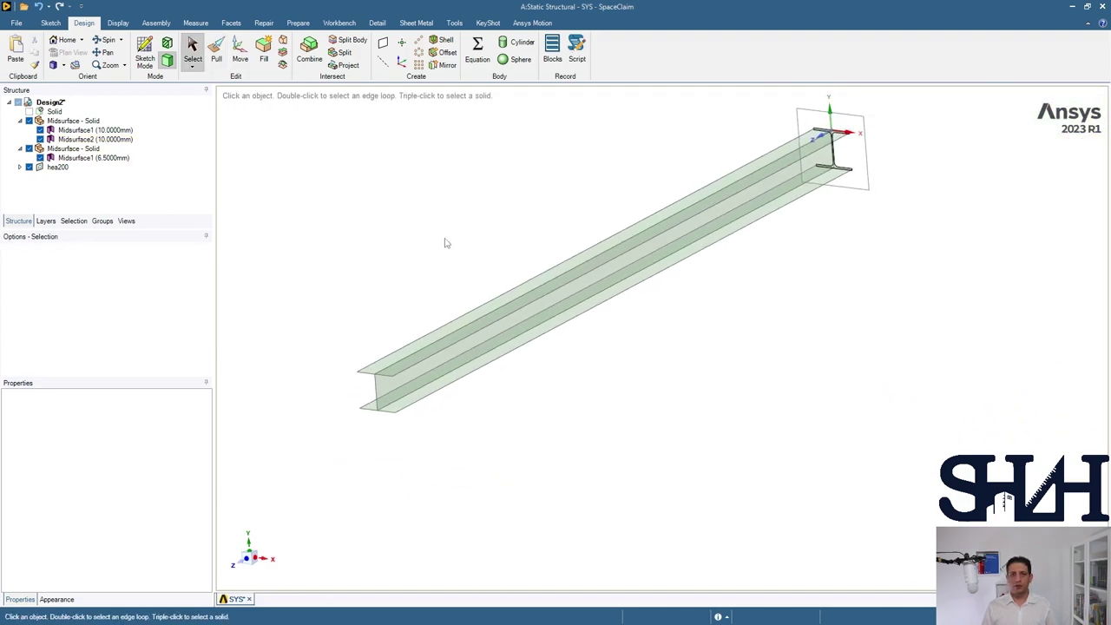
click(346, 24)
Share topology on the 2 coincident edges between the web and flange midsurfaces
click(315, 54)
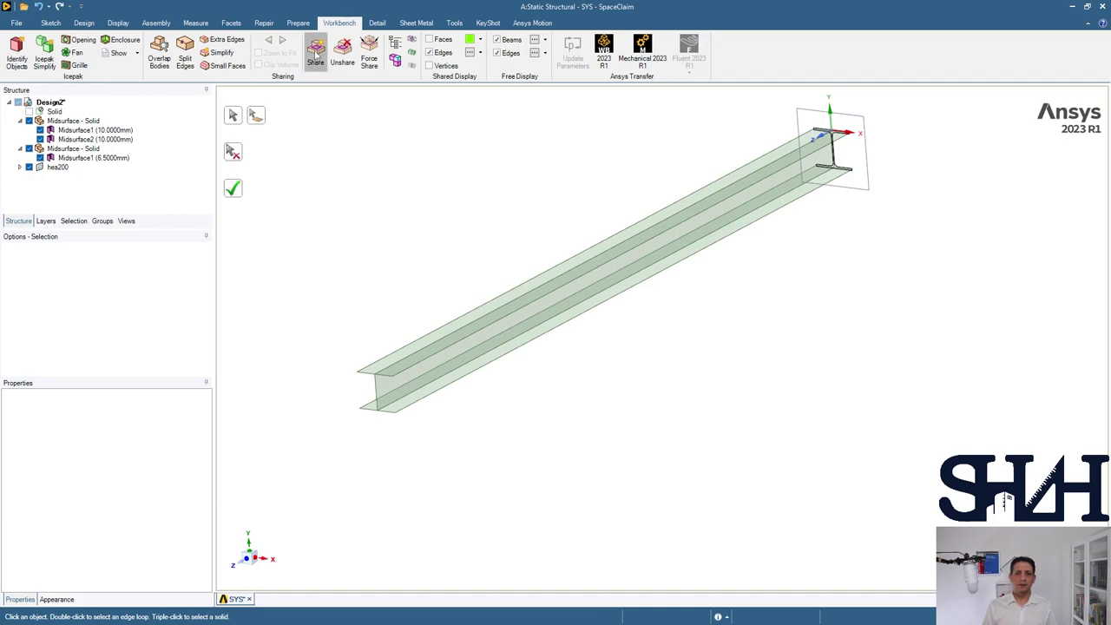
click(233, 189)
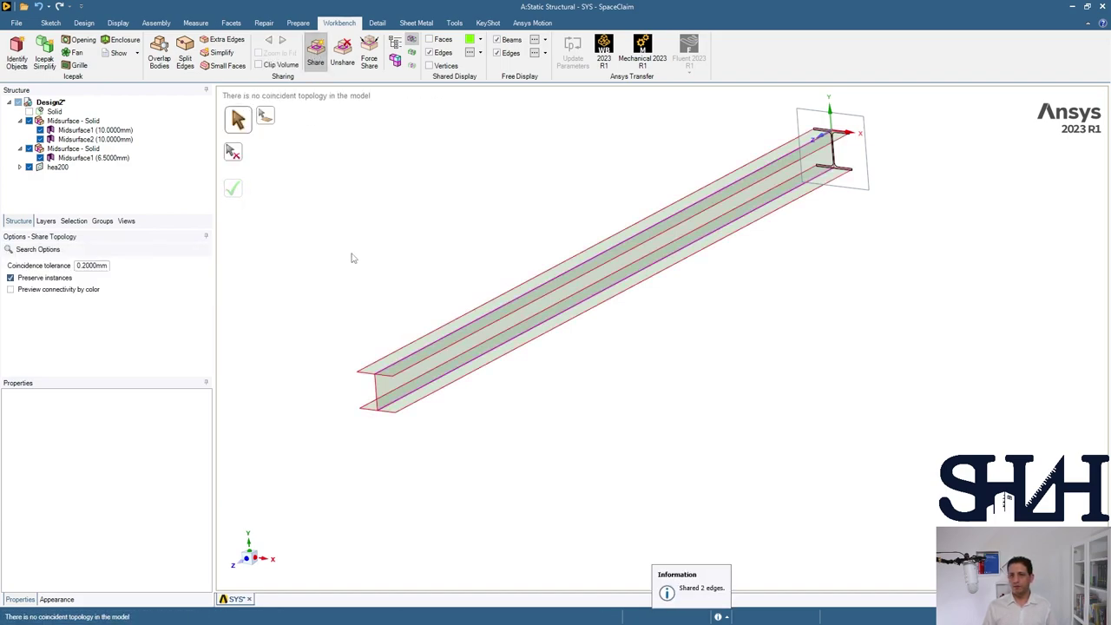
scroll(309, 396, up, 3)
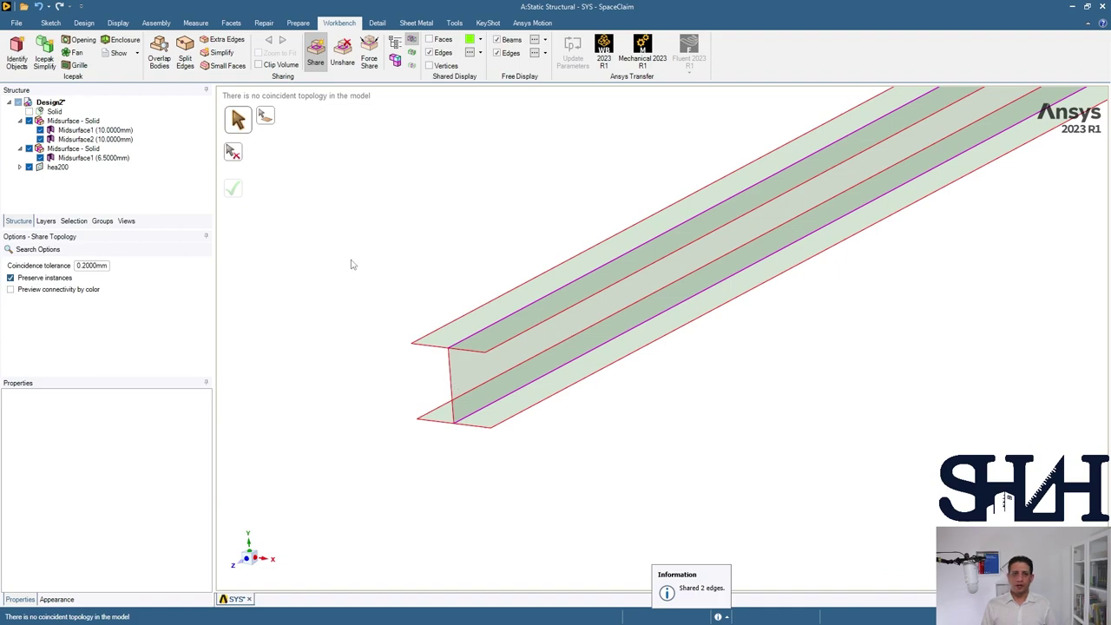
key(Escape)
Select and deselect the web midsurface face to check the connection
click(468, 373)
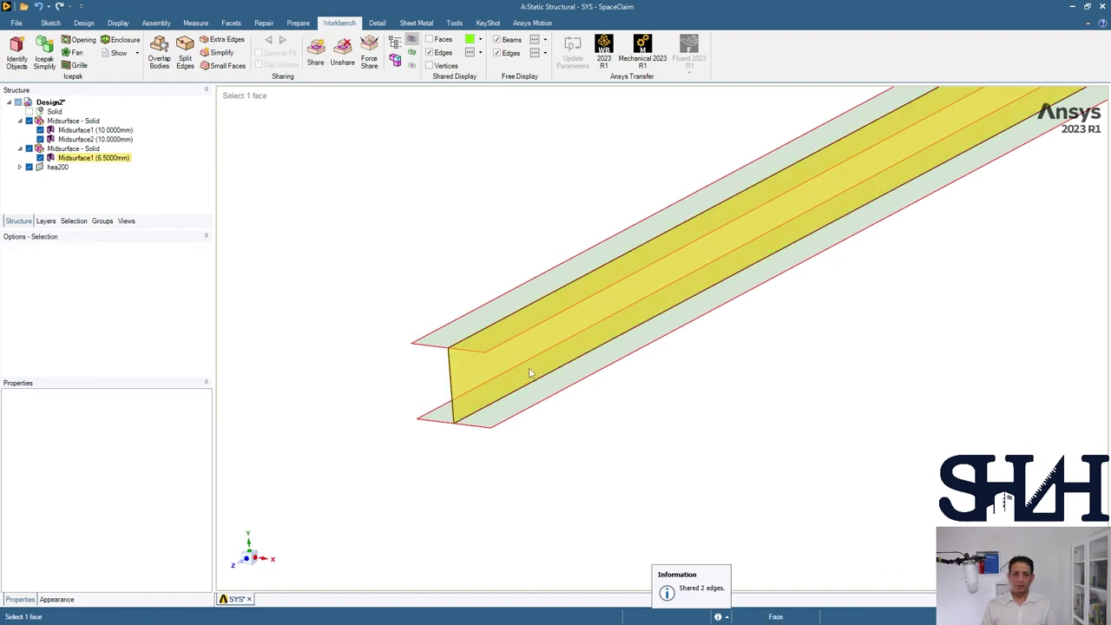
click(417, 348)
click(387, 377)
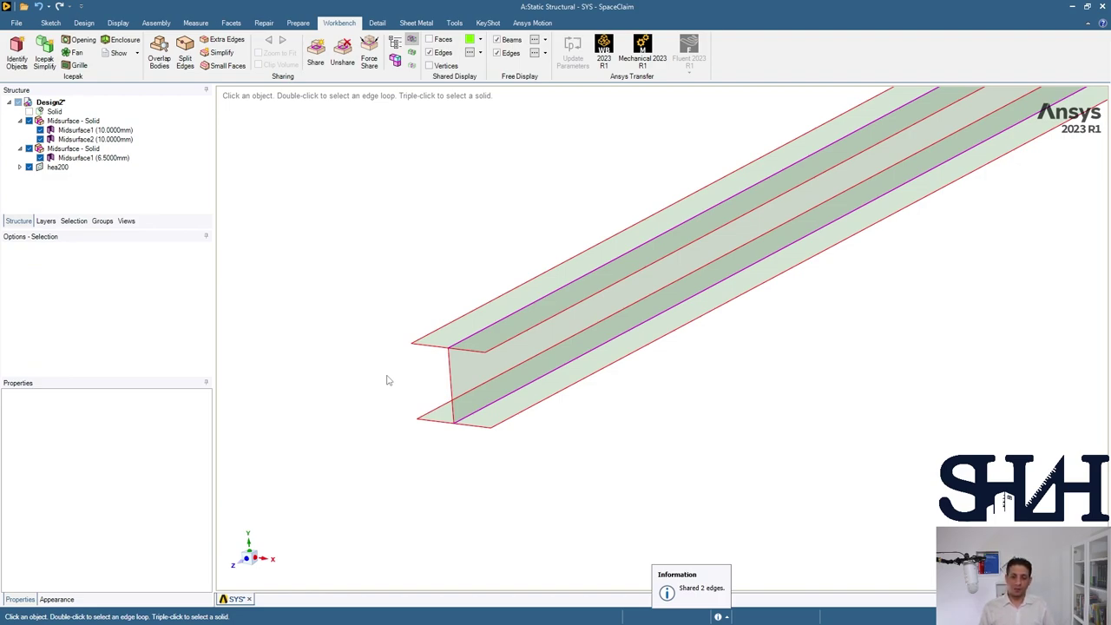
click(474, 378)
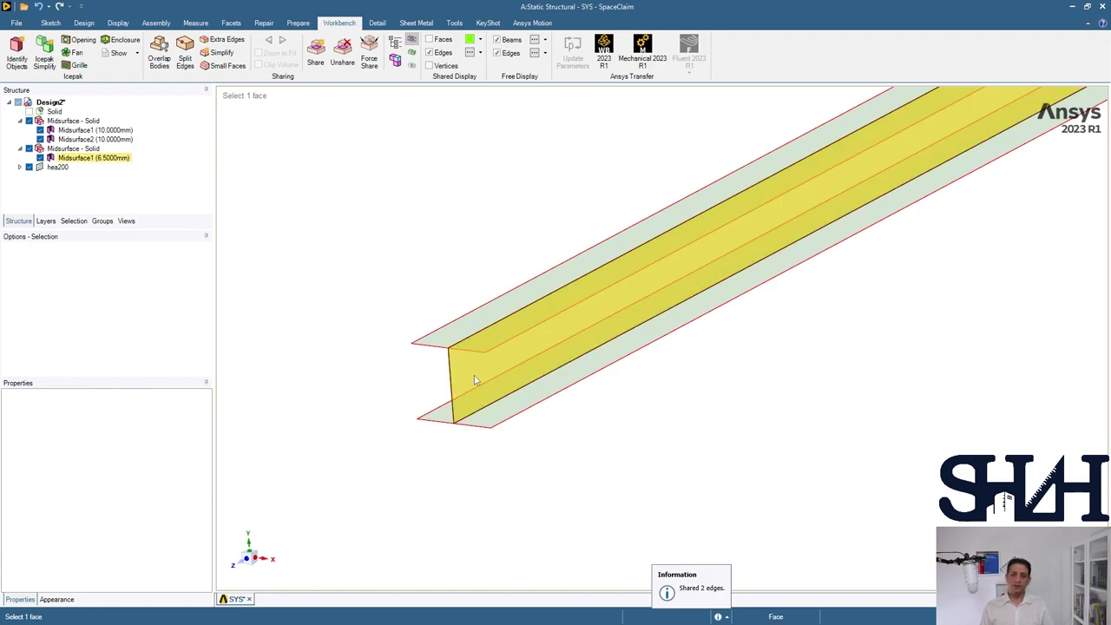
click(248, 143)
Split the web face lengthwise at 50% of its height
click(84, 22)
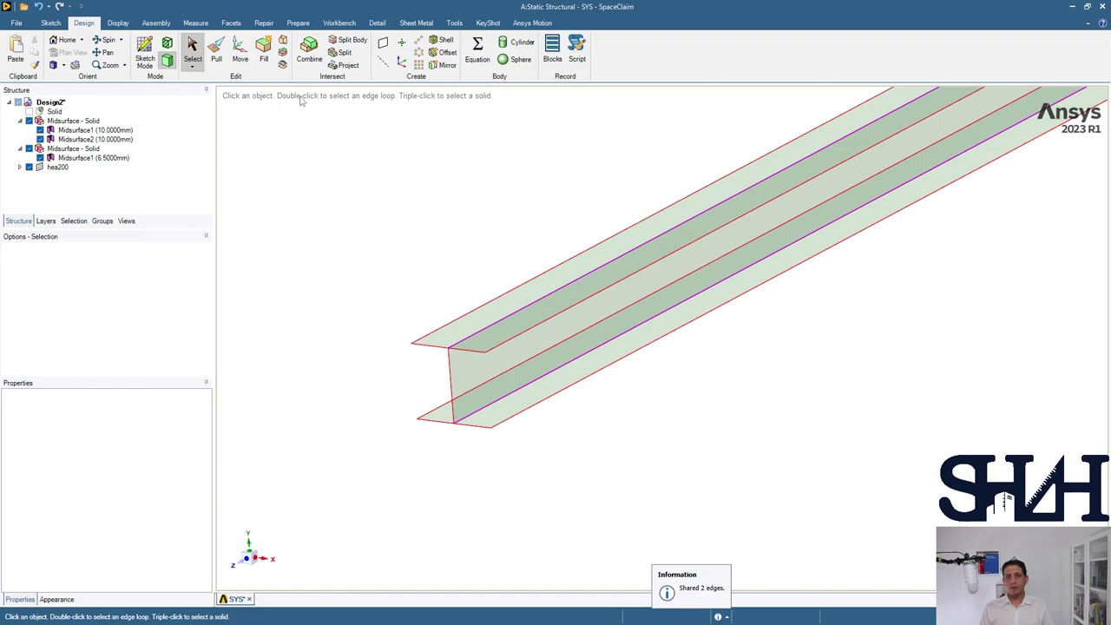
click(343, 52)
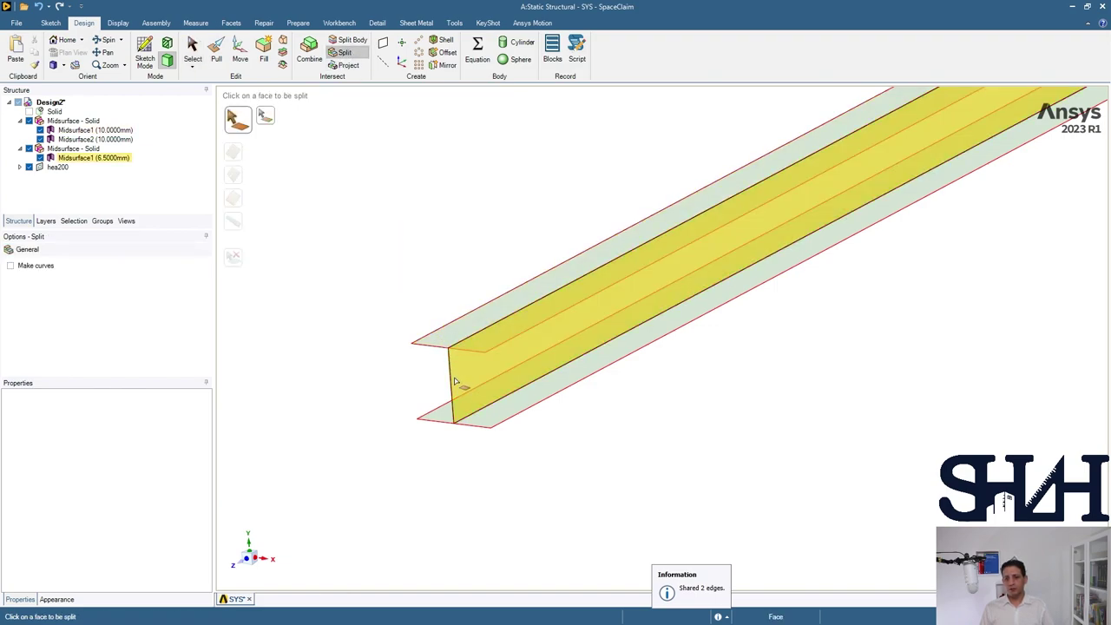
click(454, 382)
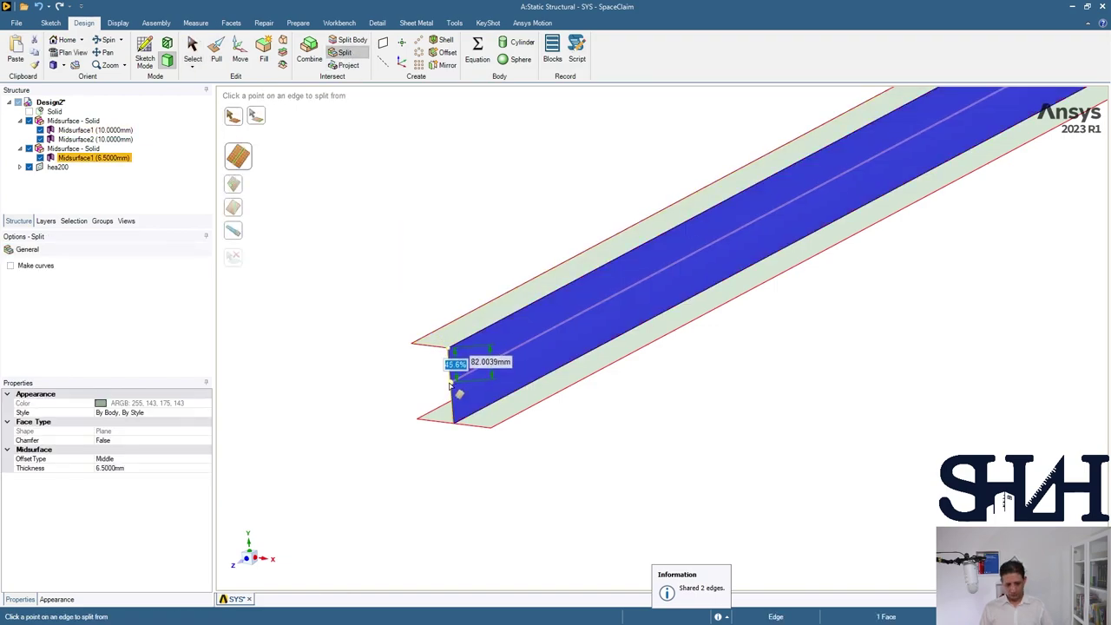
text(50)
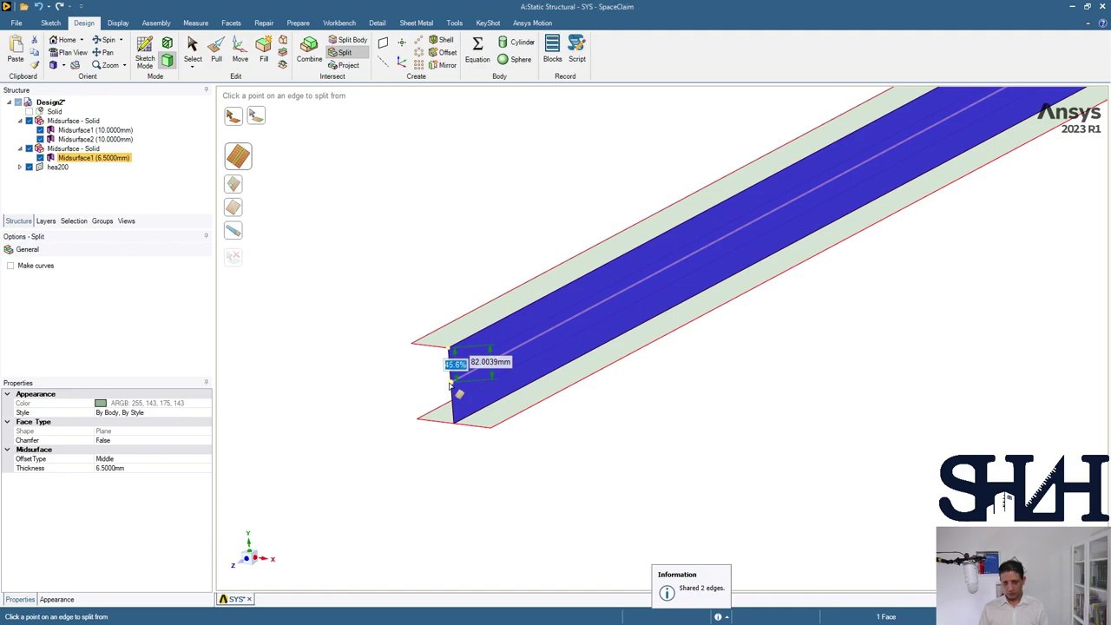
key(Return)
key(Escape)
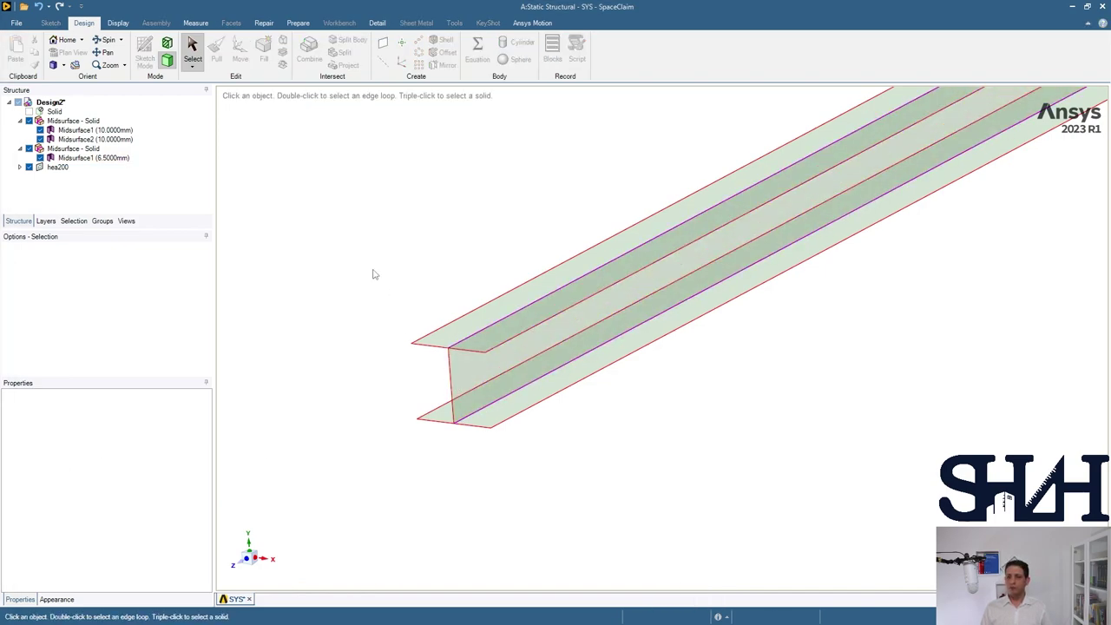
middle_drag(373, 274, 374, 311)
scroll(425, 360, up, 3)
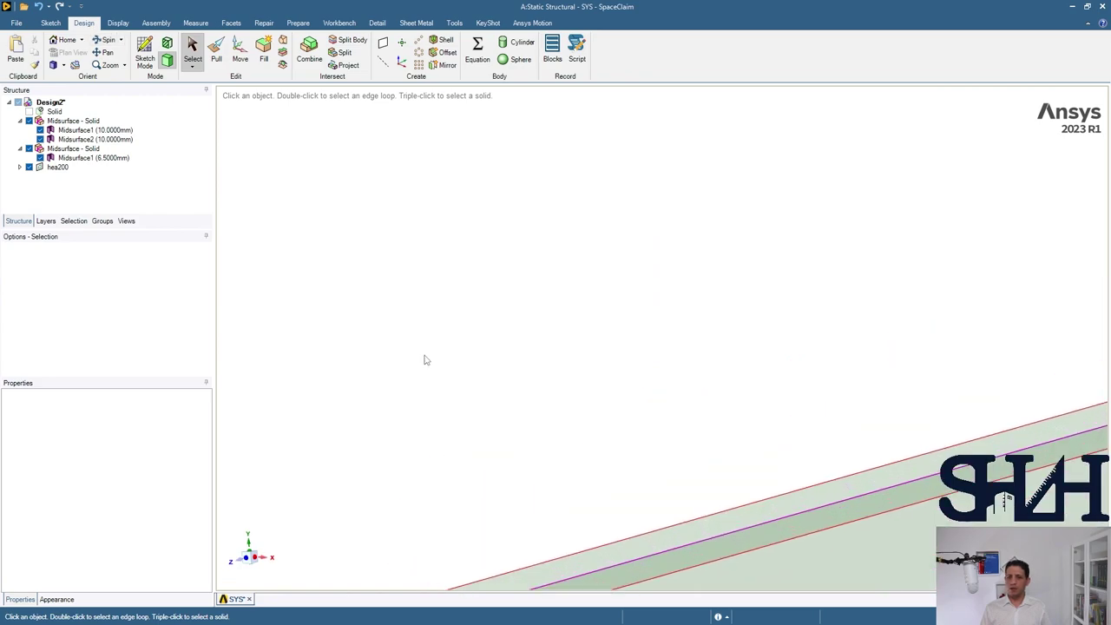
scroll(382, 229, down, 2)
click(338, 23)
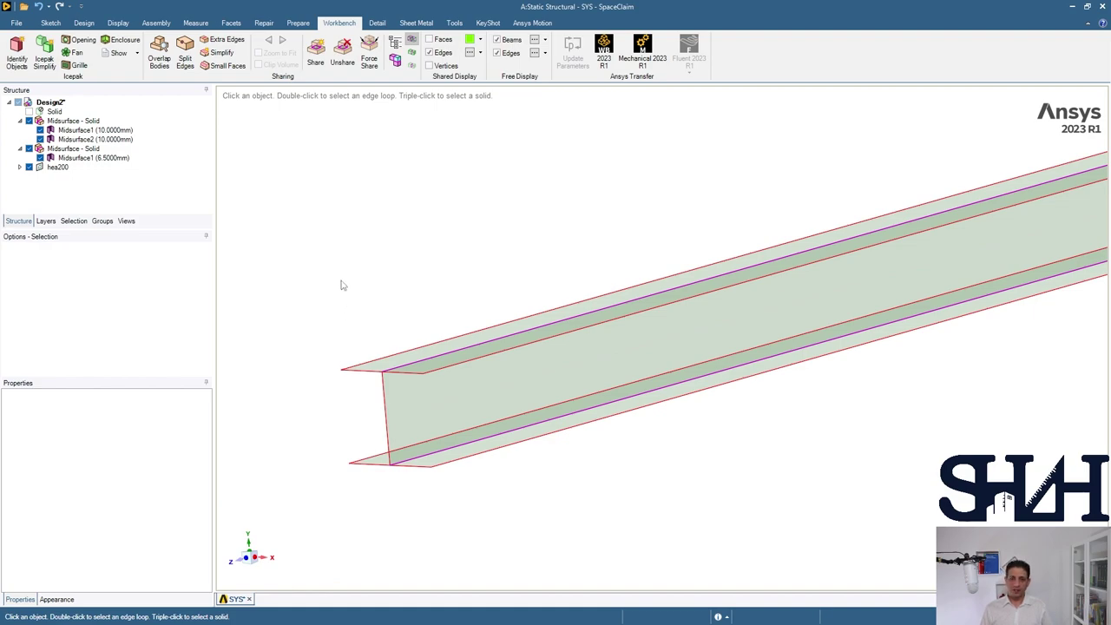
click(315, 52)
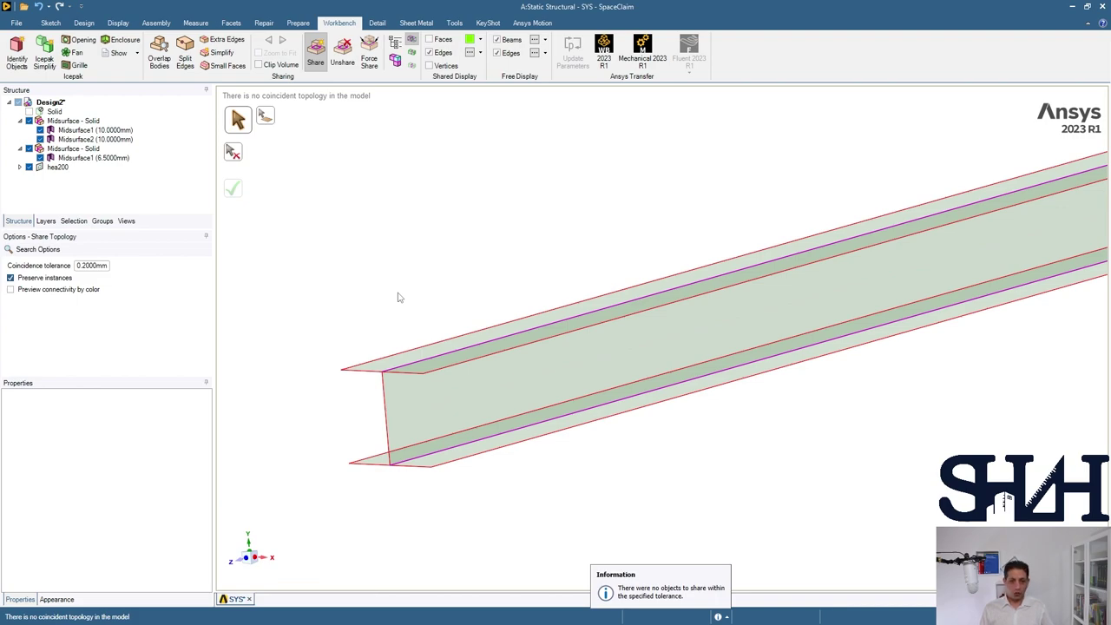
key(Escape)
mouse_move(397, 298)
middle_down()
mouse_move(402, 261)
mouse_move(410, 285)
middle_up()
scroll(412, 287, down, 4)
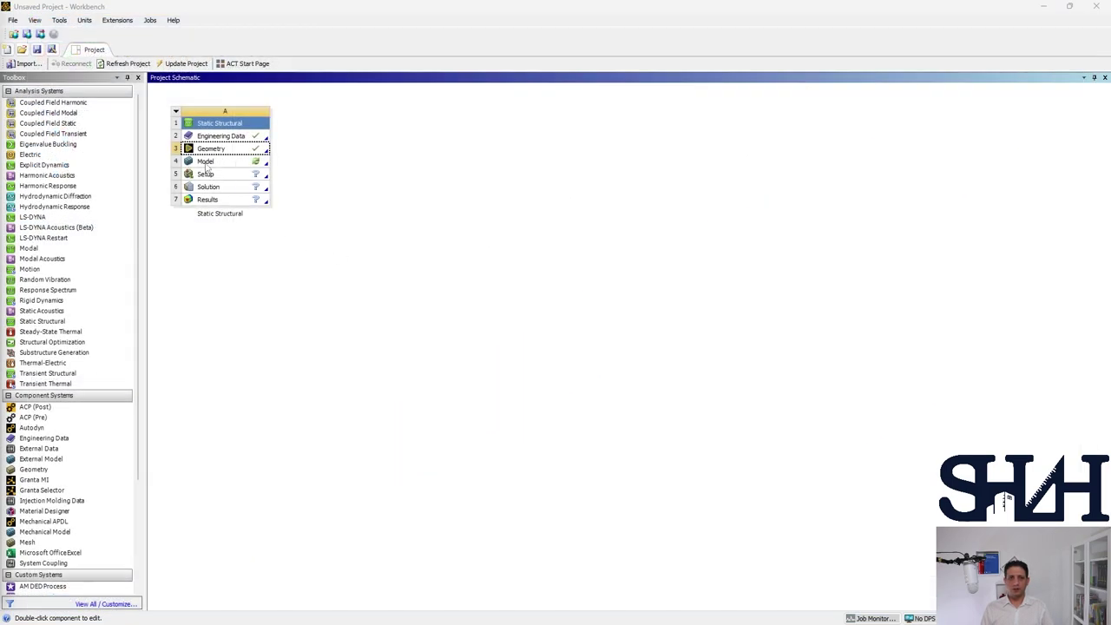
Open the model in Mechanical and position the beam in the view
double_click(206, 163)
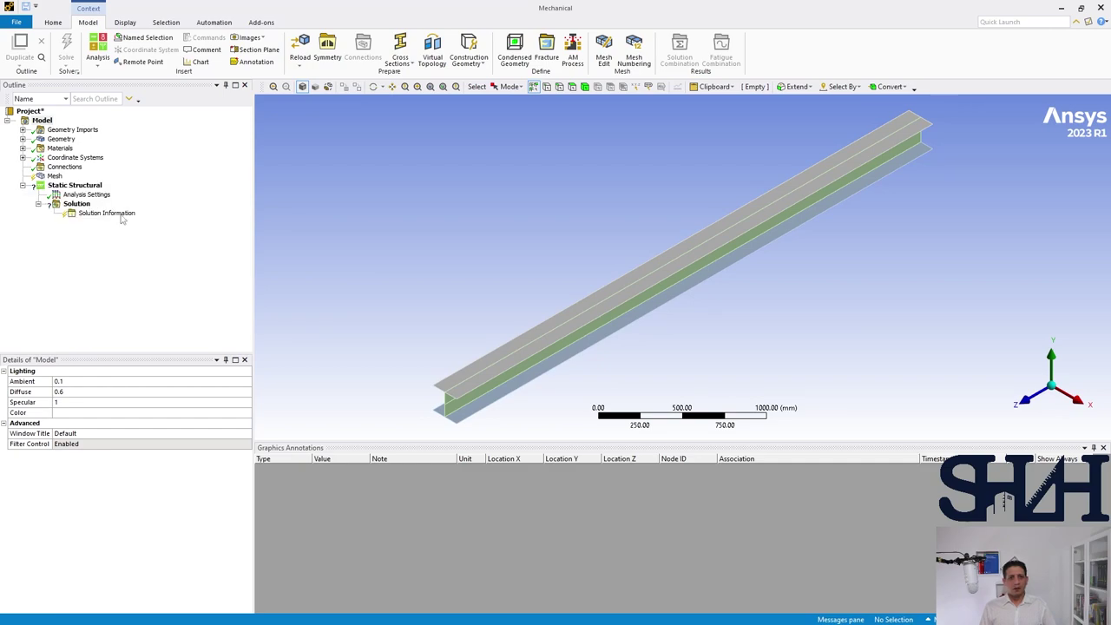
ctrl+middle_drag(770, 139, 693, 171)
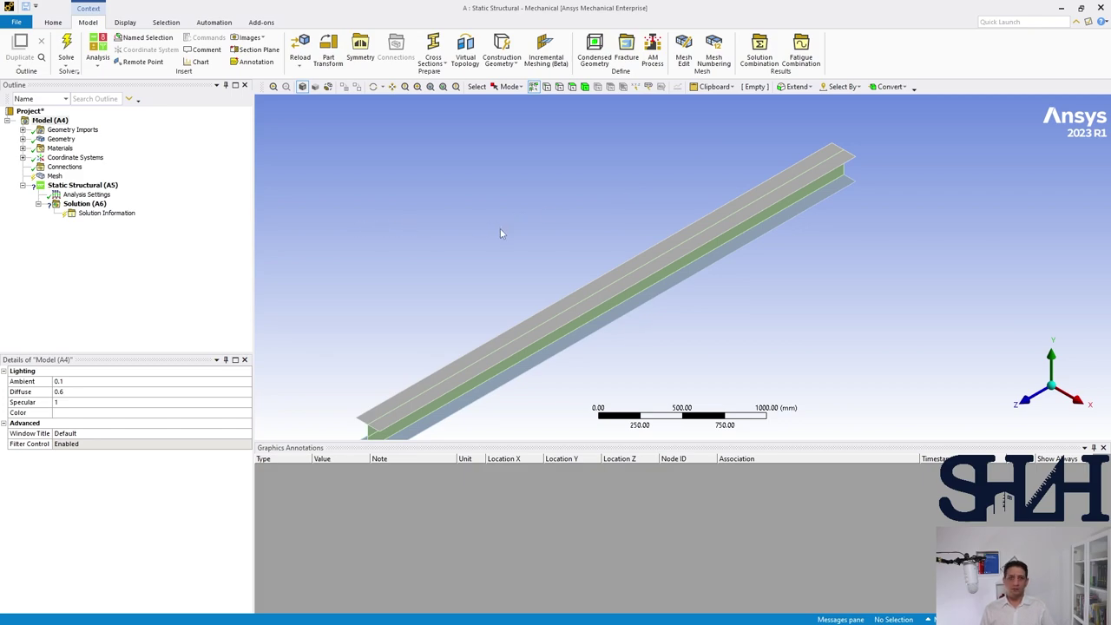
scroll(500, 228, down, 2)
middle_drag(490, 271, 473, 226)
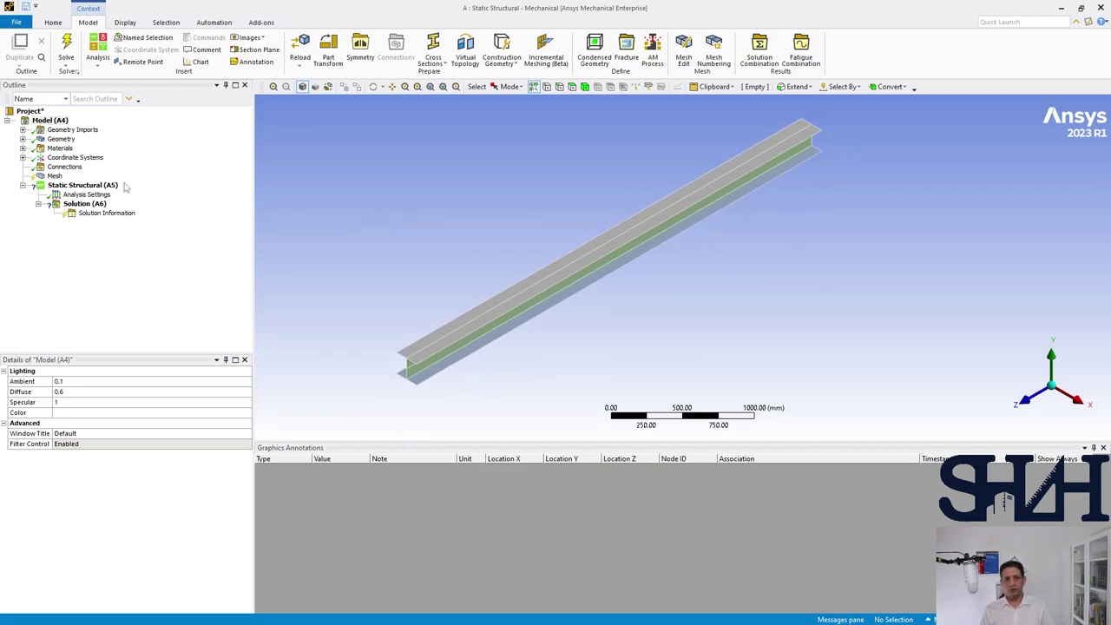
click(55, 176)
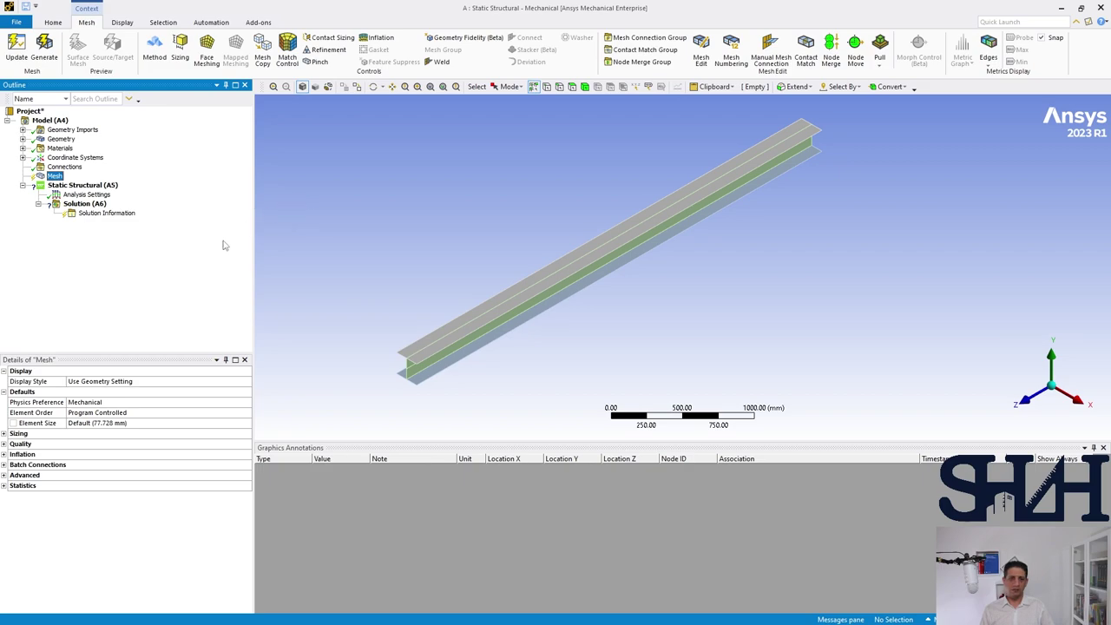
Insert a Face Meshing control scoped to all six beam faces
right_click(56, 177)
mouse_move(99, 190)
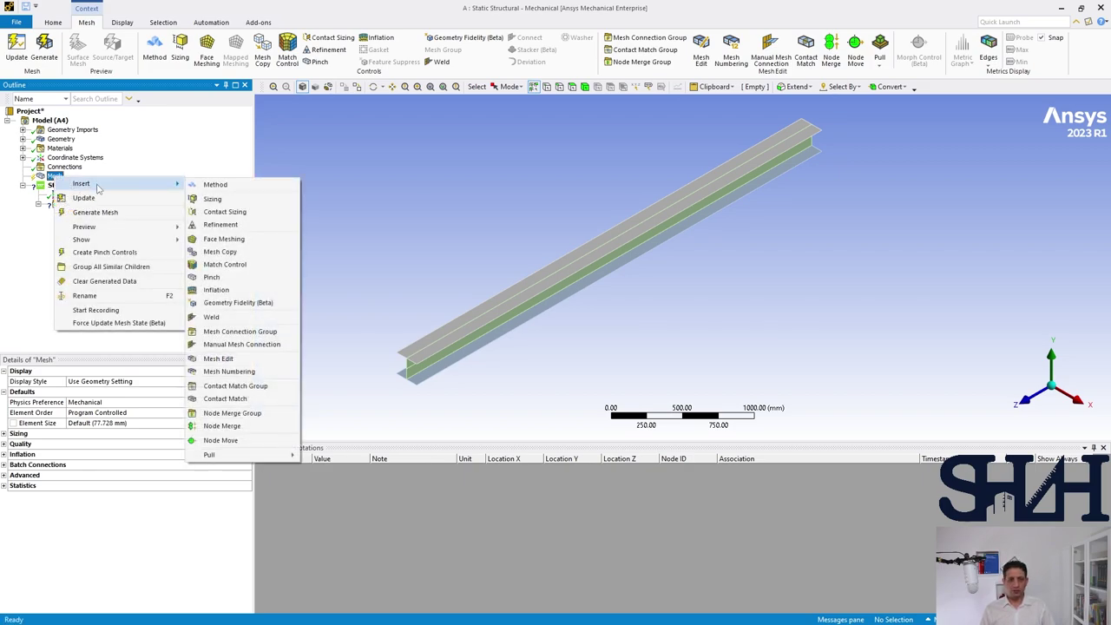
click(227, 239)
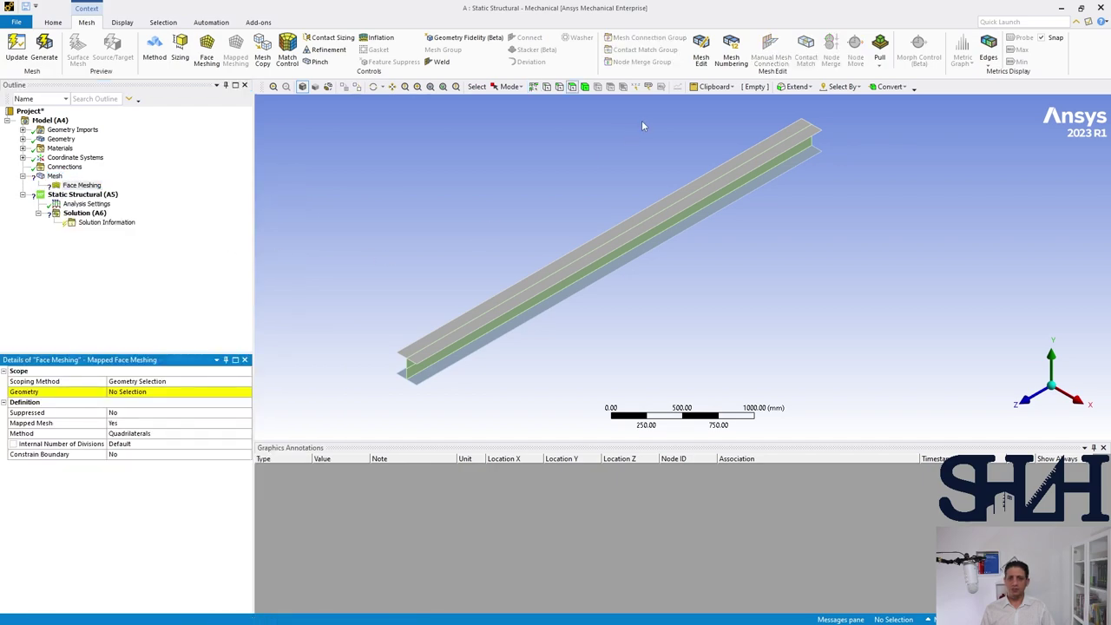
click(520, 89)
click(514, 111)
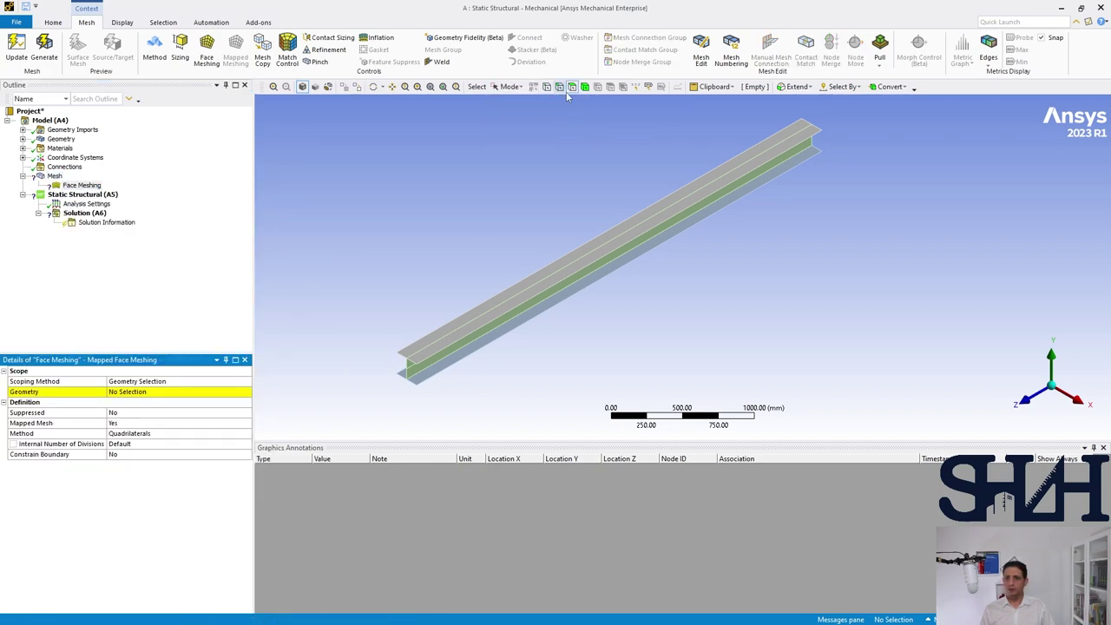
drag(623, 181, 338, 347)
click(130, 391)
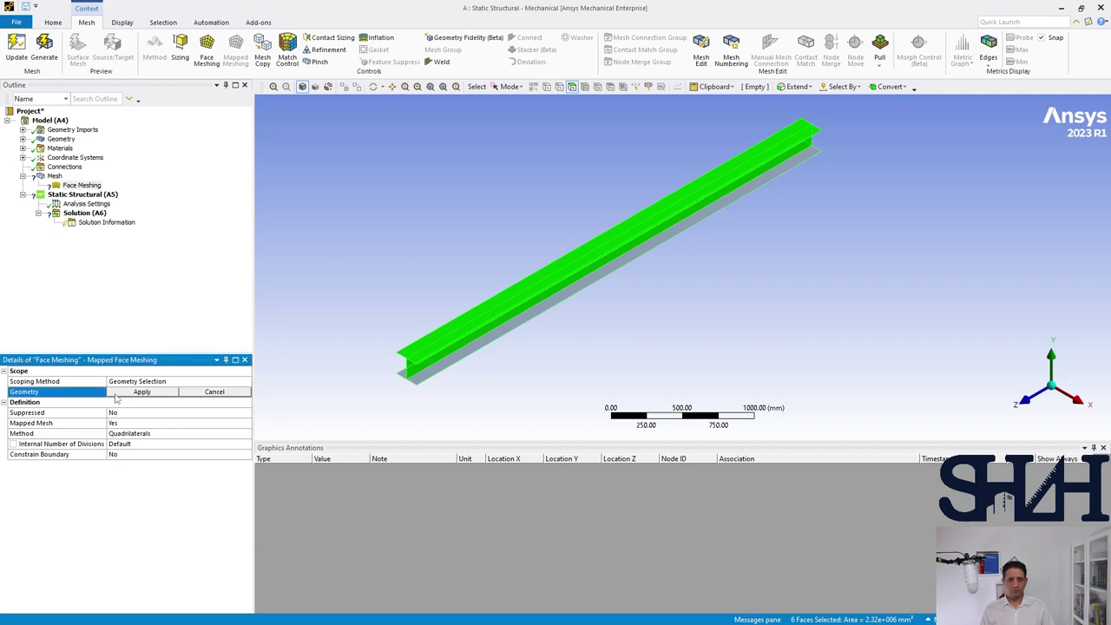
click(116, 392)
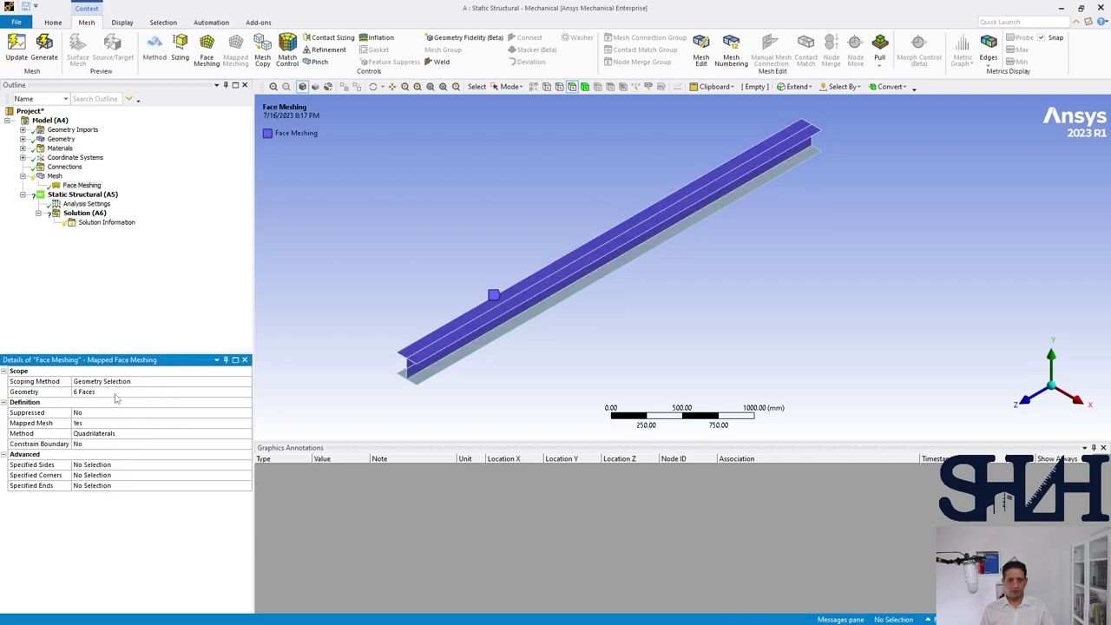
Set the mesh element size to 20 mm and generate the mesh
click(53, 175)
click(123, 423)
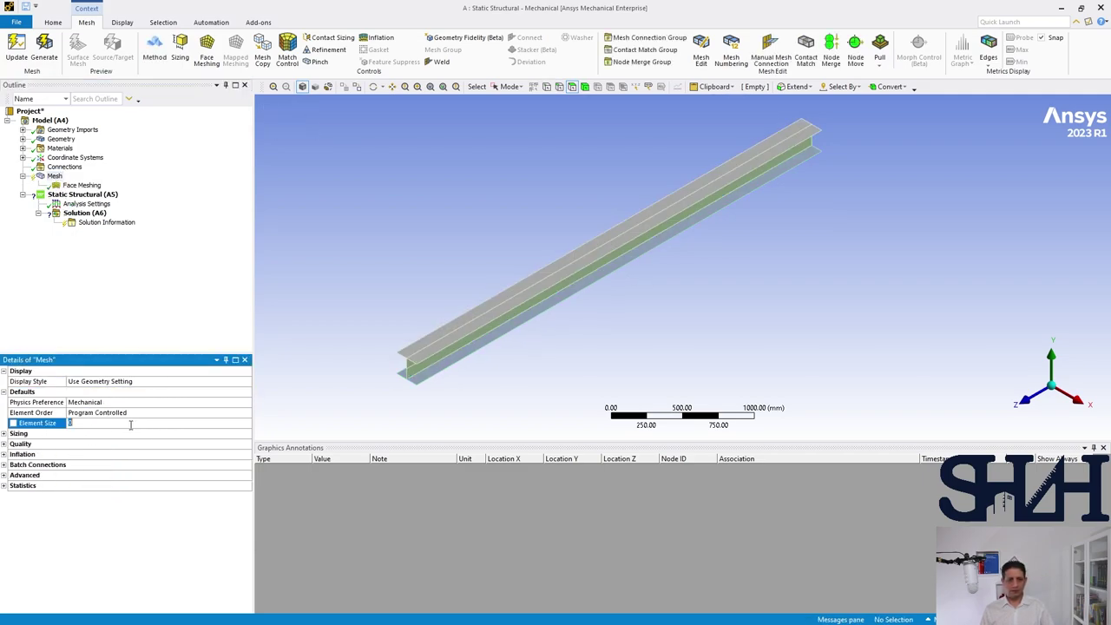
text(20)
key(Return)
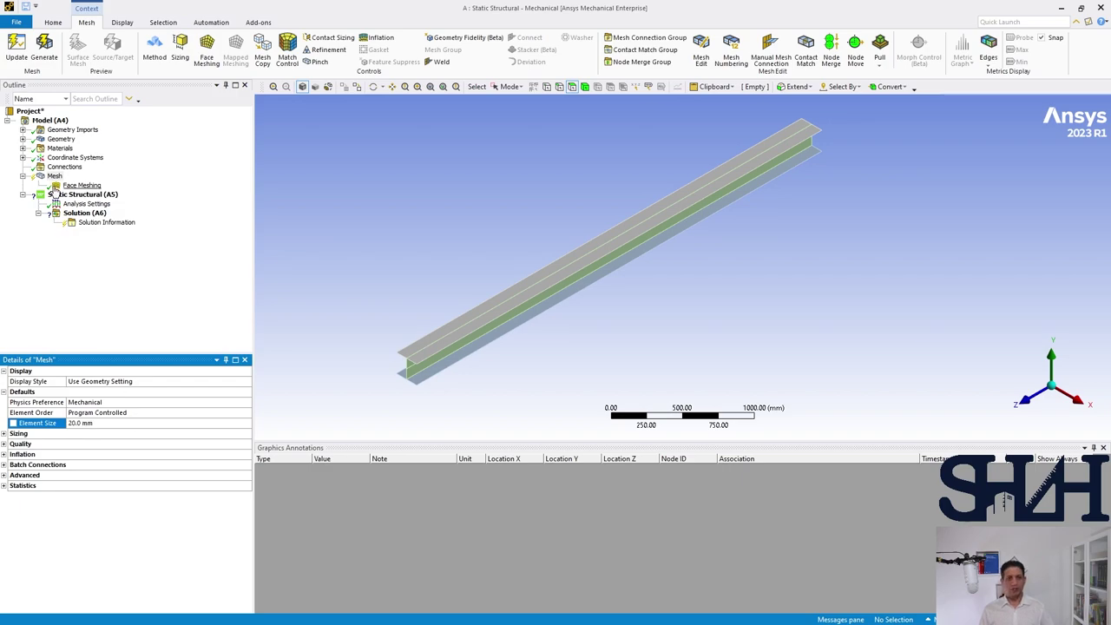
right_click(52, 175)
click(76, 209)
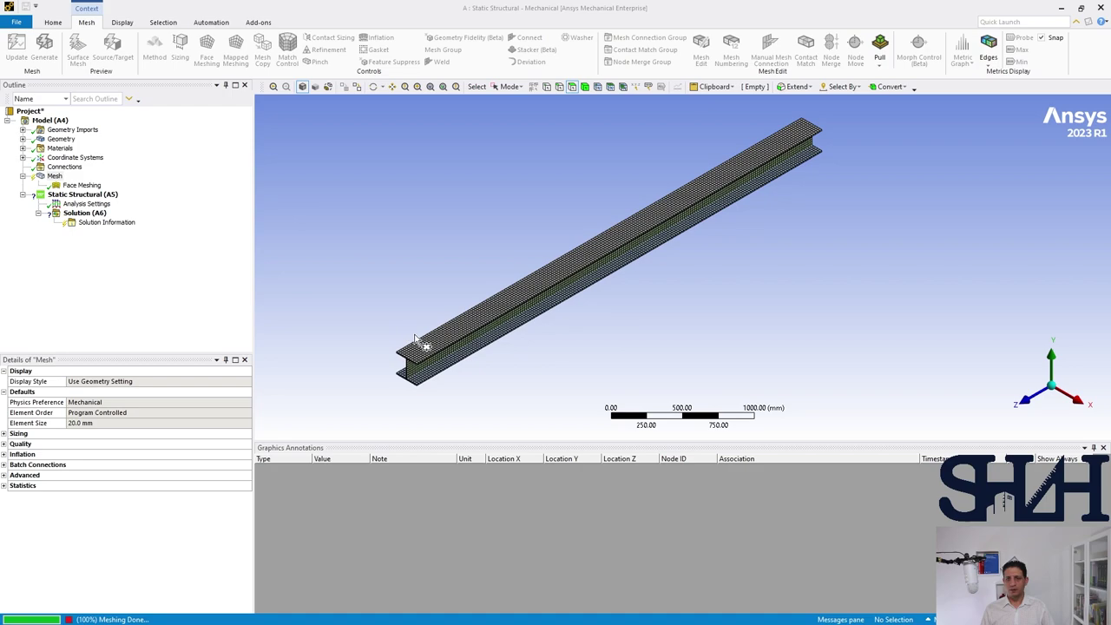
scroll(434, 278, up, 3)
scroll(425, 309, down, 2)
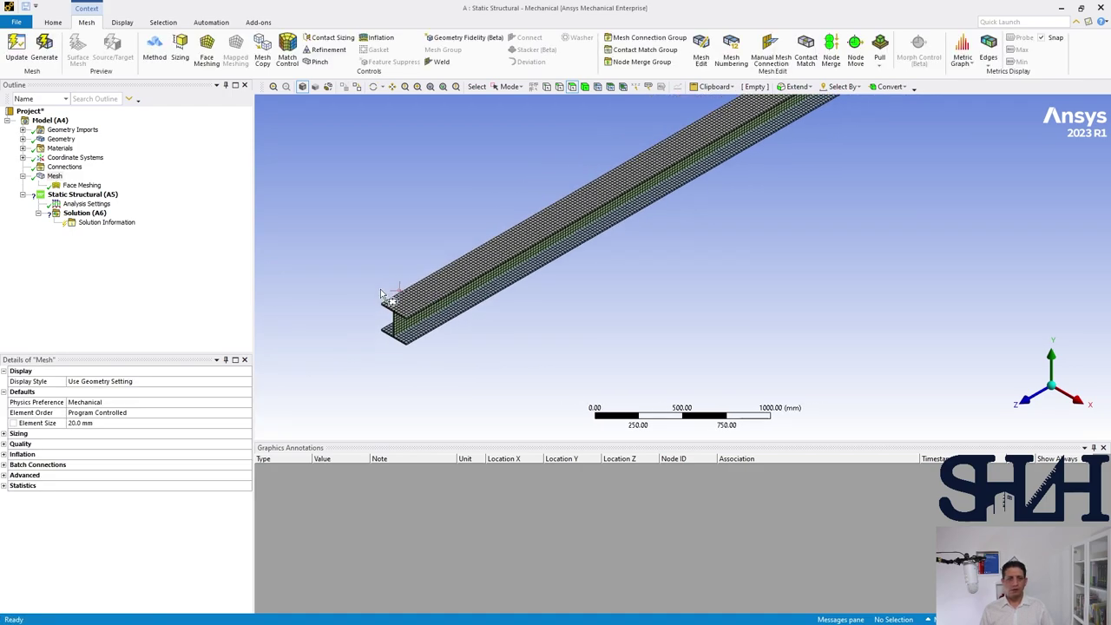
scroll(382, 296, down, 2)
right_click(74, 194)
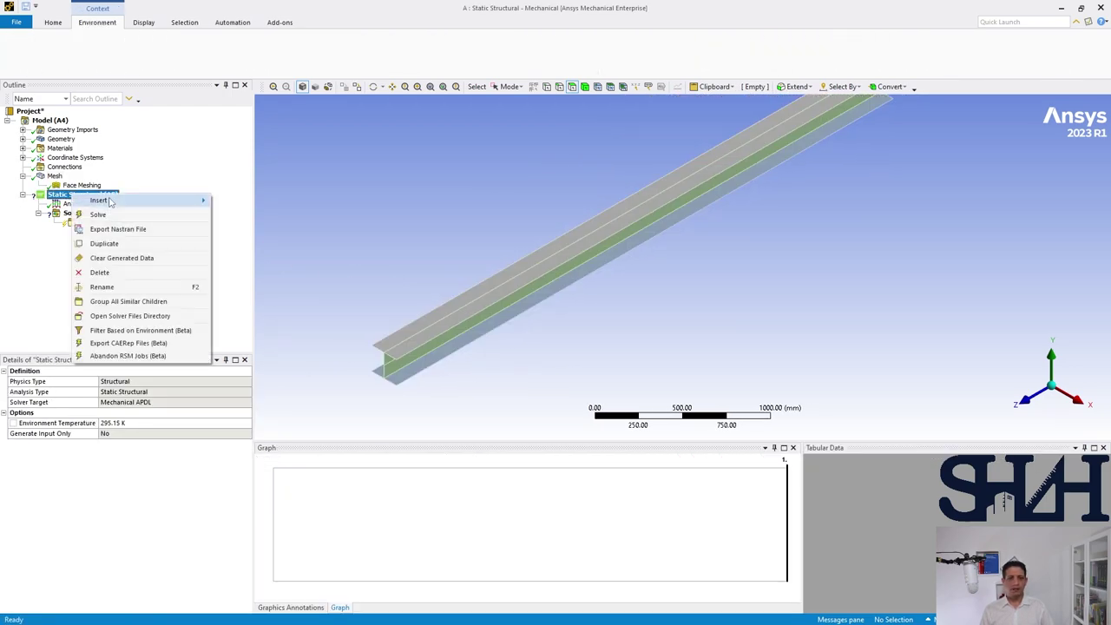
Insert a Remote Force scoped to one 4000 mm long edge of the beam
mouse_move(110, 201)
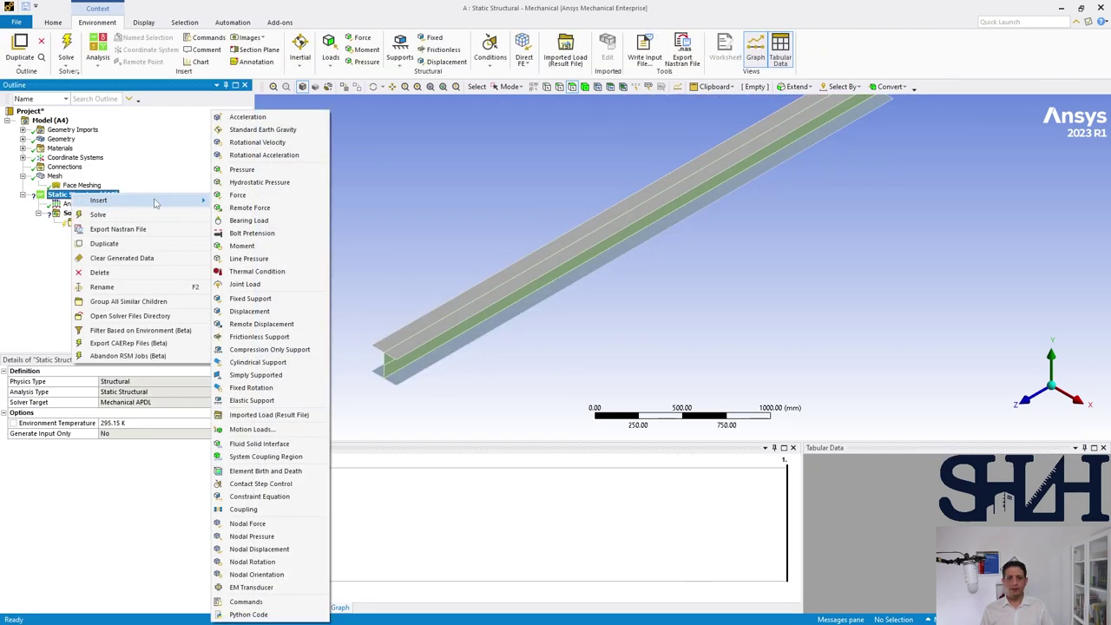
click(241, 210)
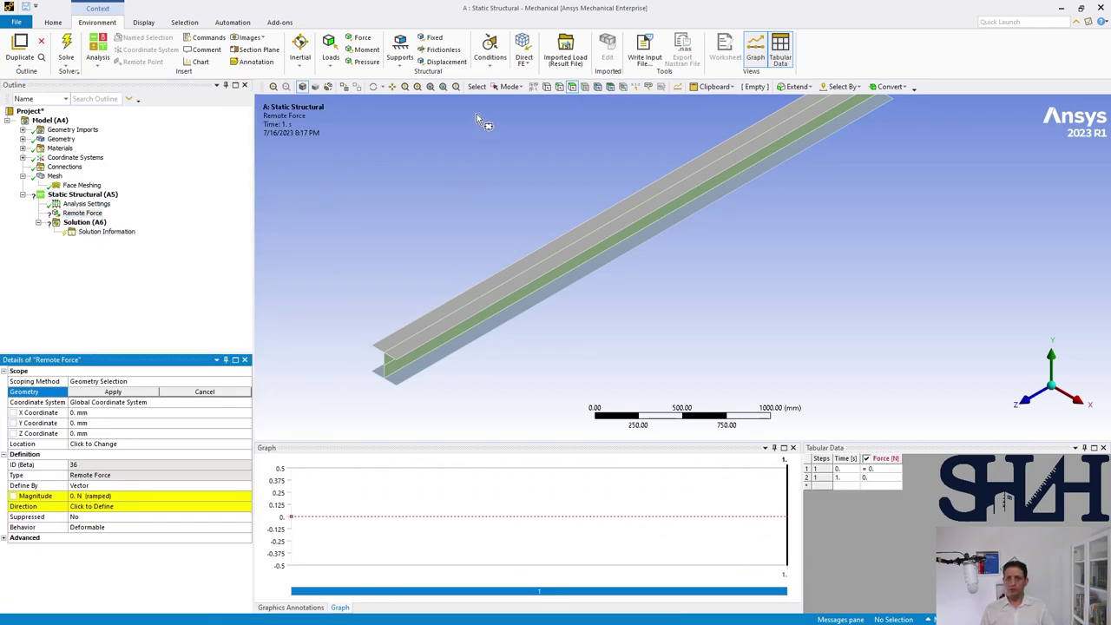
click(508, 86)
click(512, 108)
click(559, 87)
scroll(523, 269, up, 2)
click(523, 270)
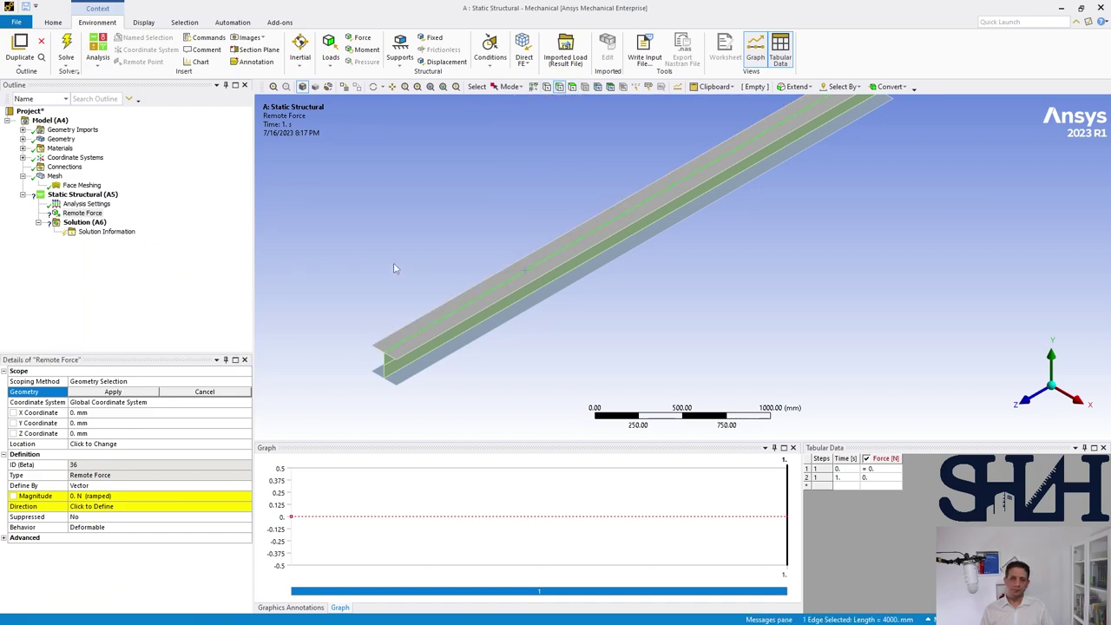
scroll(393, 265, down, 2)
click(106, 392)
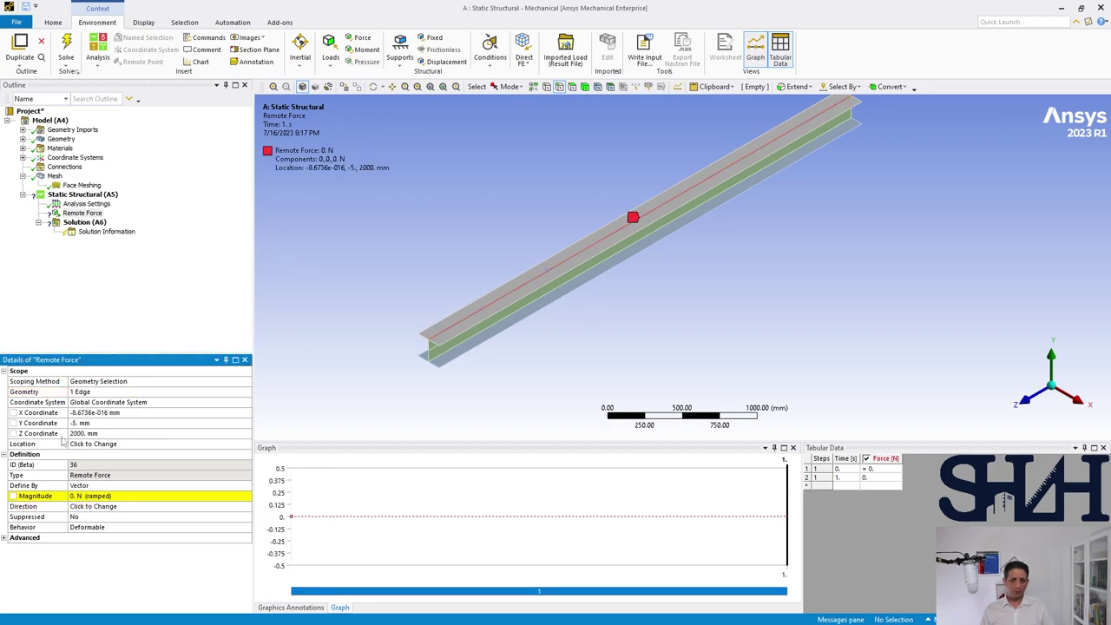
Define the remote force by components with Y = -400000 N
click(86, 485)
click(87, 501)
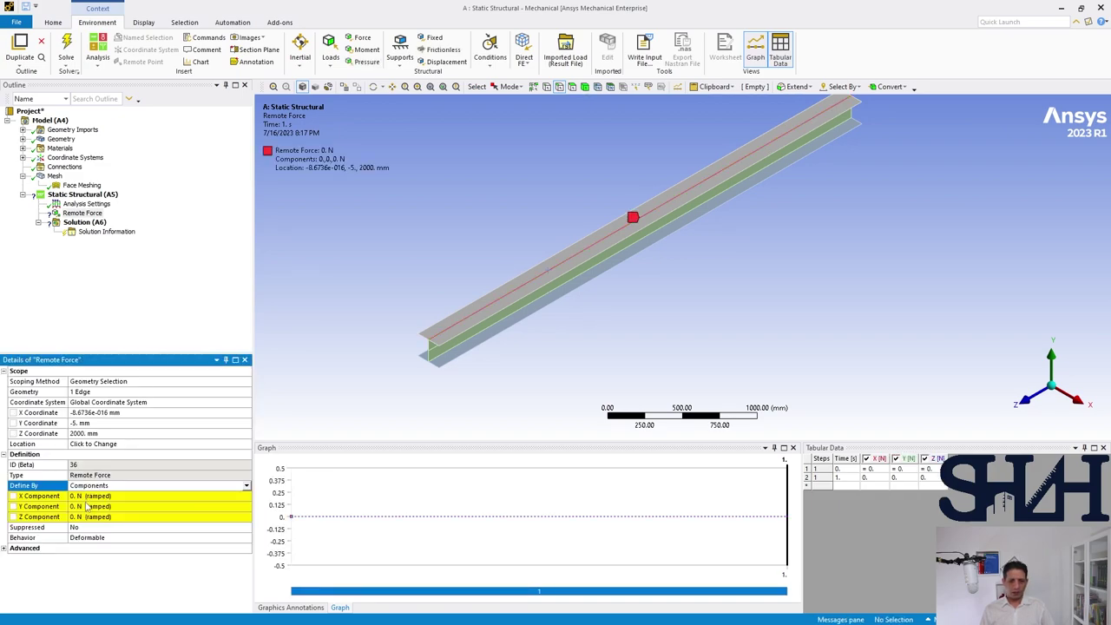
click(87, 505)
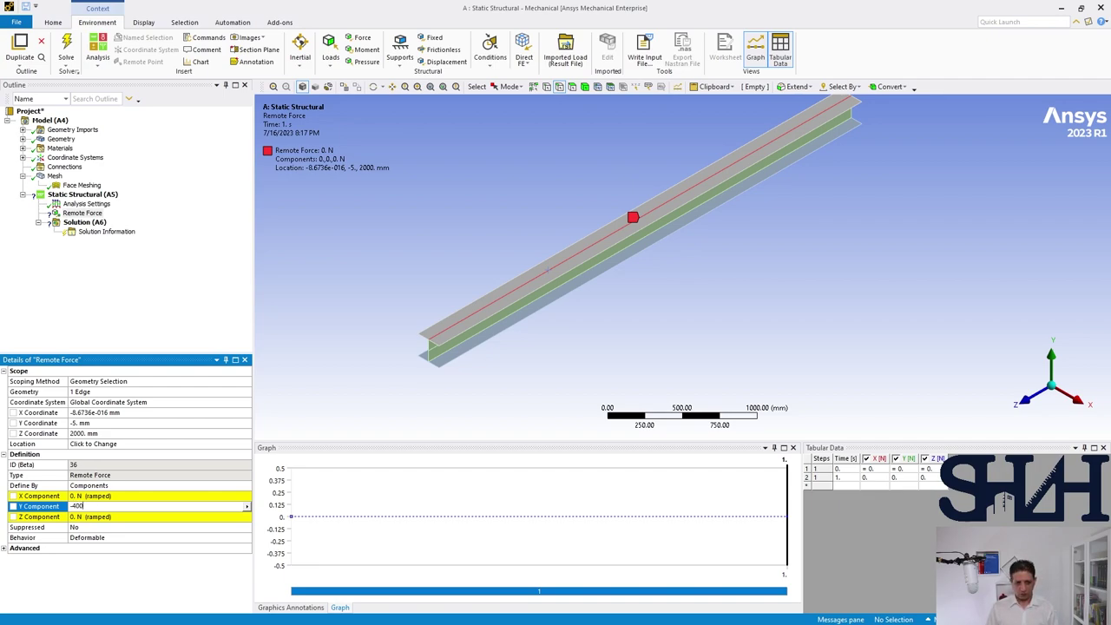
text(000)
key(Return)
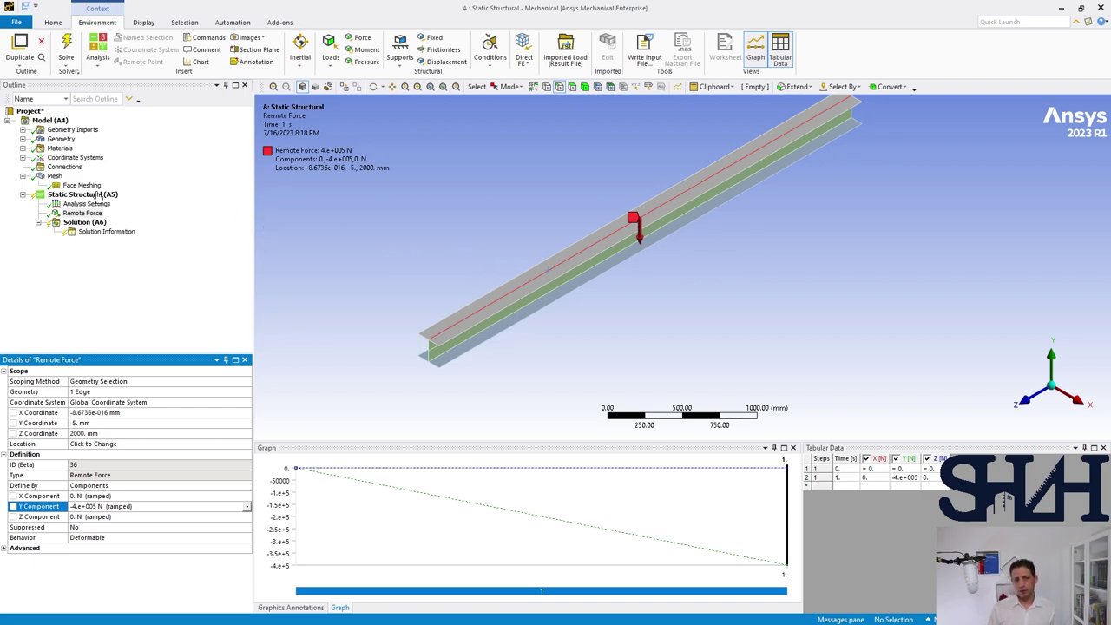
click(23, 176)
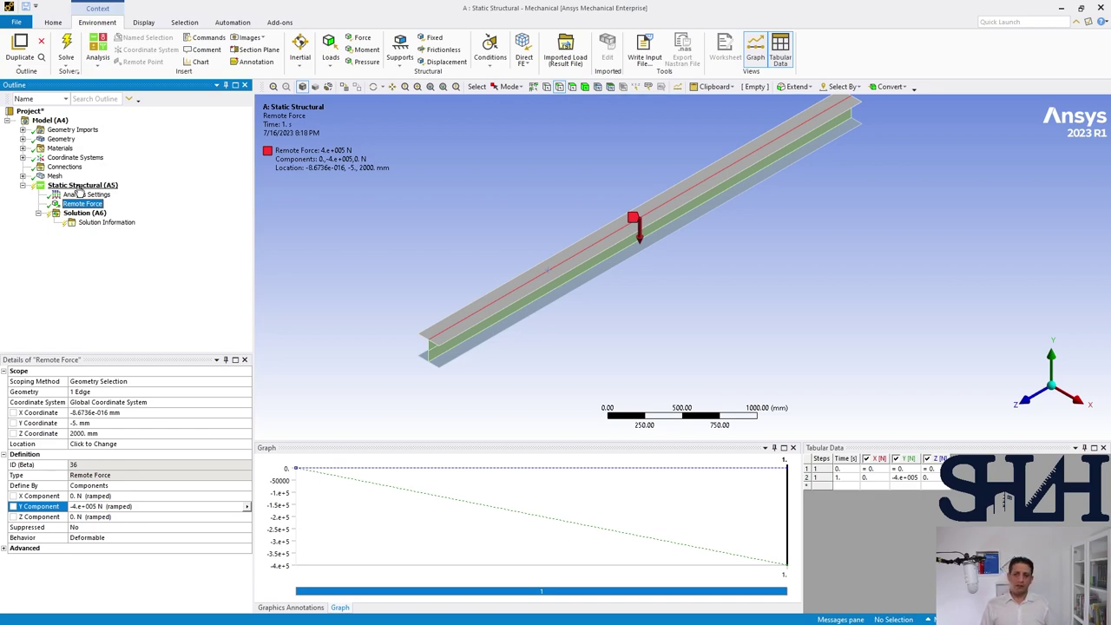
Insert a Remote Displacement on the six edges at one beam end, box-selected
right_click(80, 187)
mouse_move(130, 195)
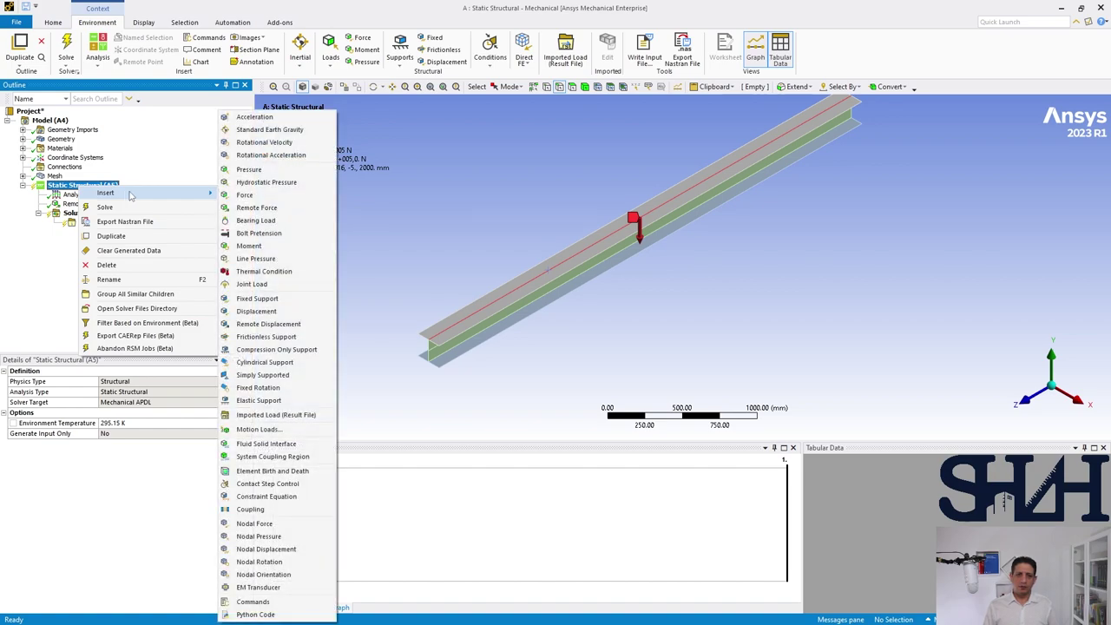
click(268, 324)
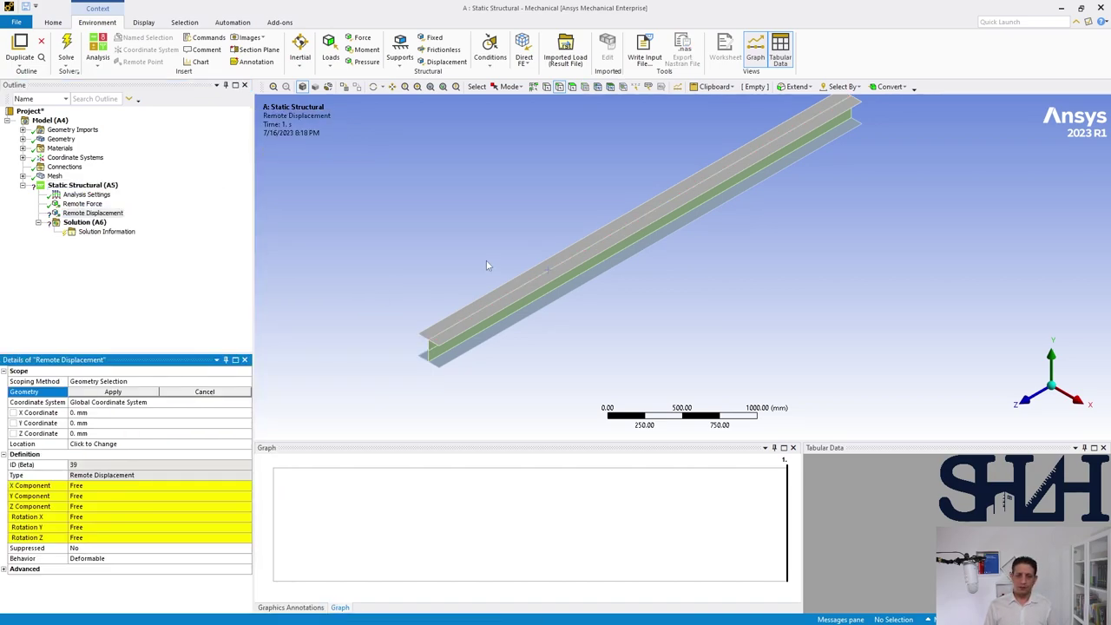
middle_drag(487, 265, 665, 116)
drag(665, 117, 742, 219)
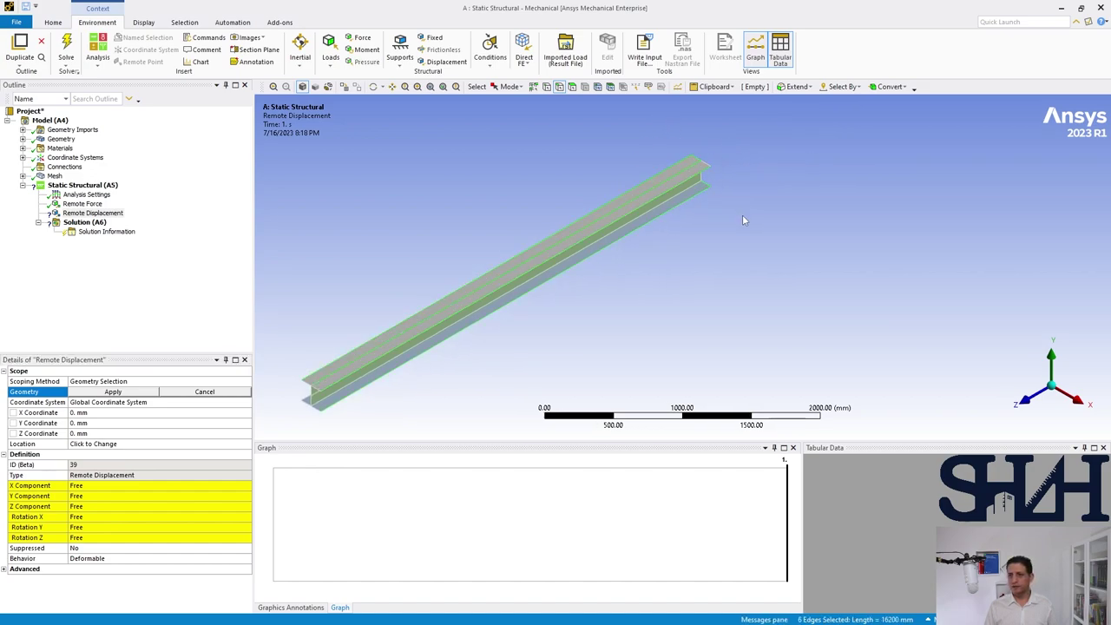
click(511, 86)
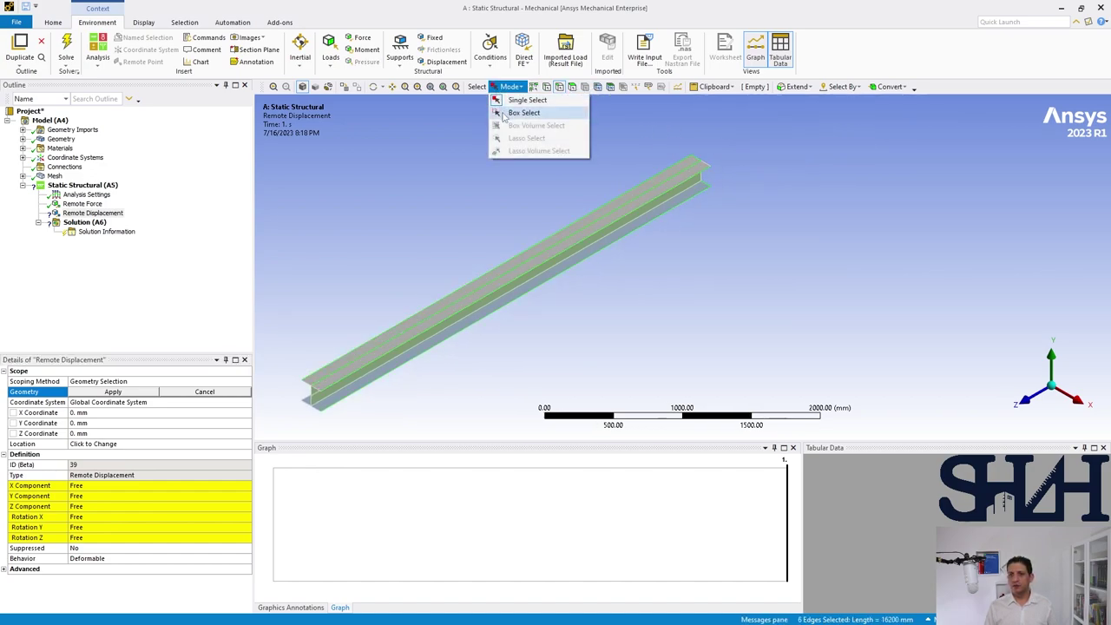
click(505, 116)
drag(643, 128, 753, 235)
click(91, 393)
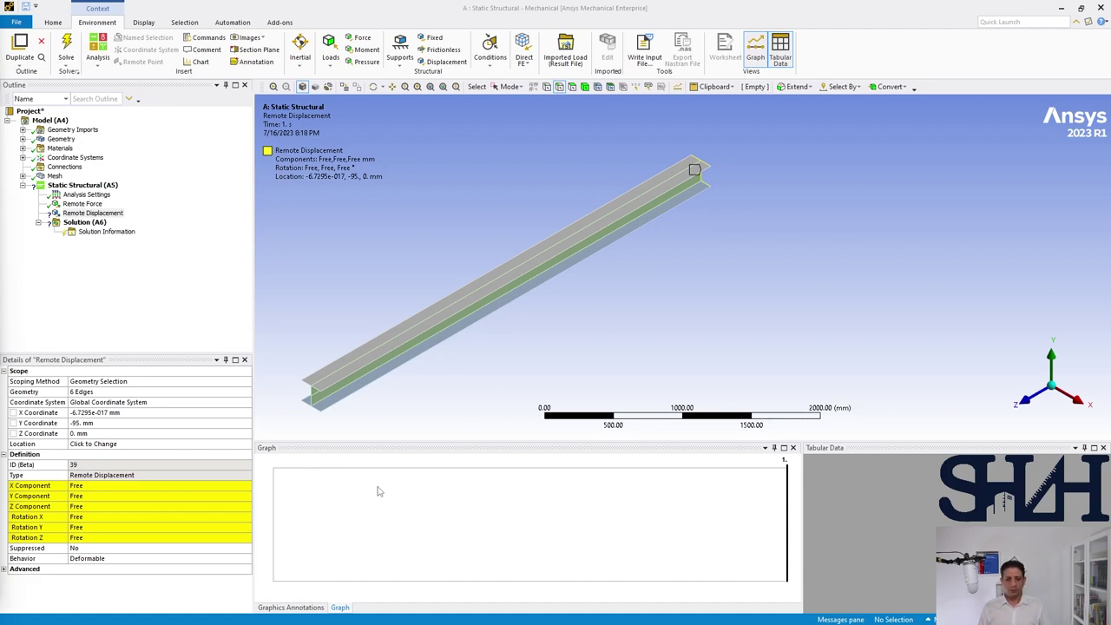
Make the remote displacement rigid and fix its Z rotation at 0
double_click(234, 562)
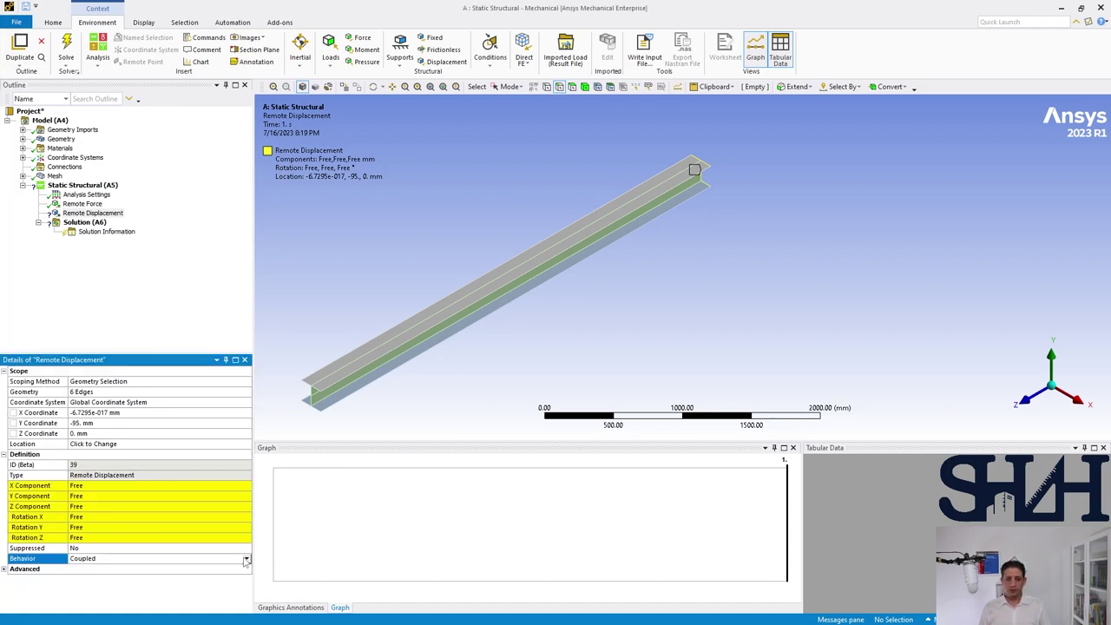
click(246, 562)
click(220, 575)
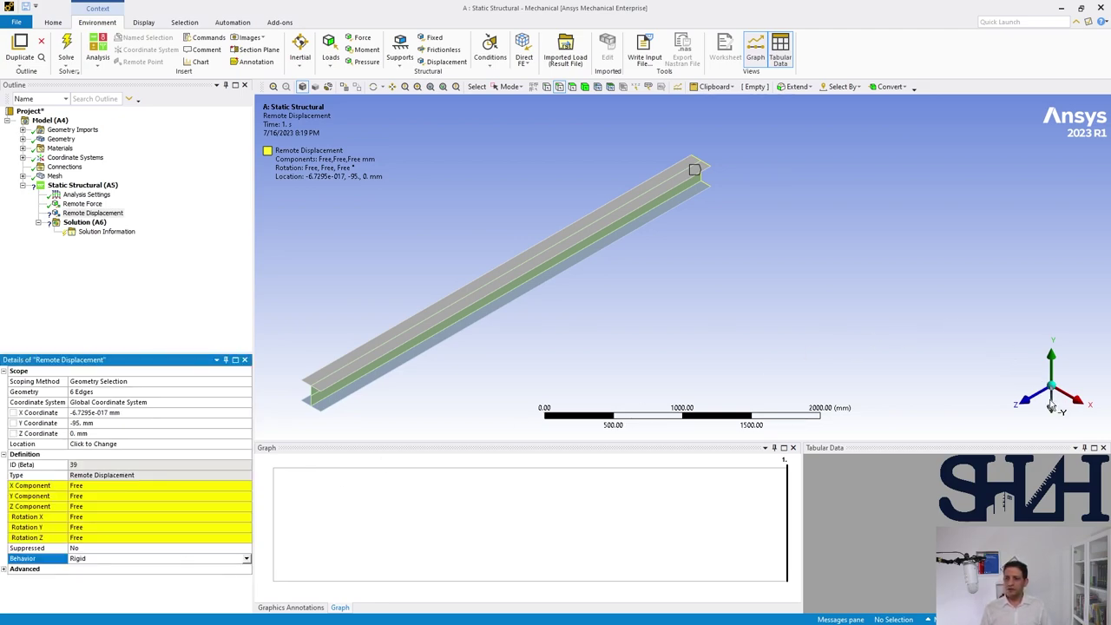
click(80, 538)
text(0)
key(Return)
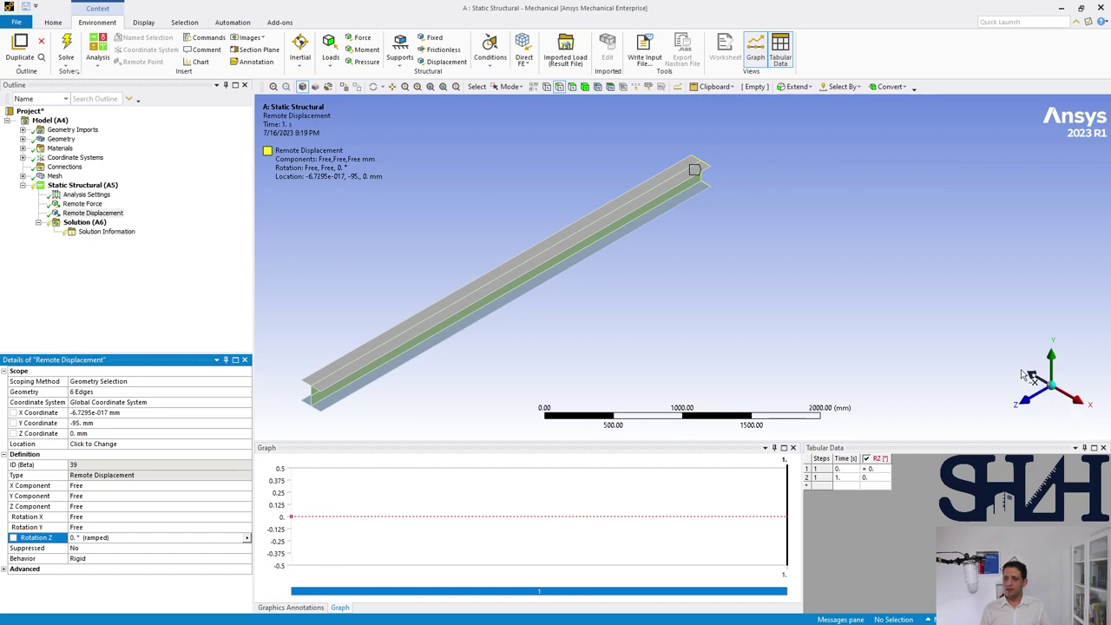
Set the remote displacement's X, Y and Z translations to 0 mm
click(95, 486)
text(0)
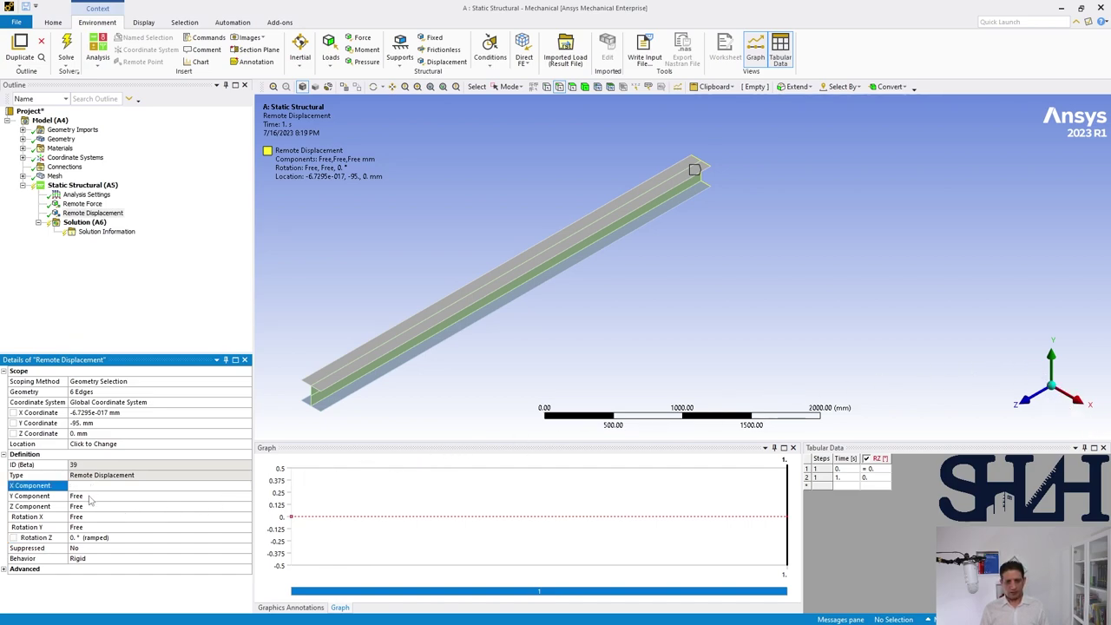
click(87, 496)
text(0)
click(84, 507)
text(0)
key(Return)
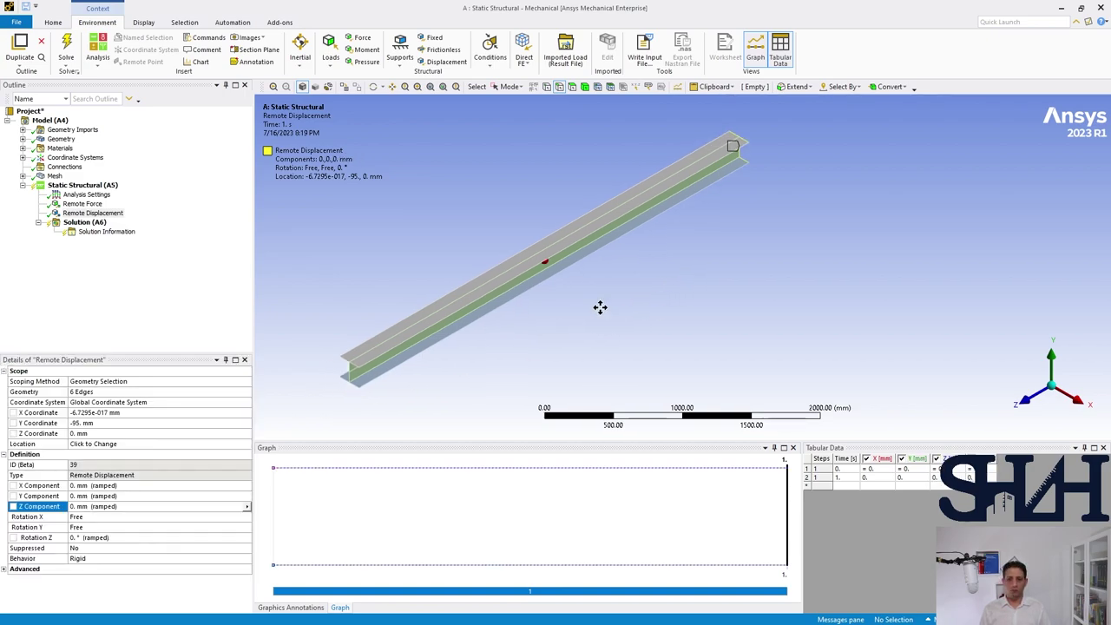
click(84, 222)
right_click(105, 213)
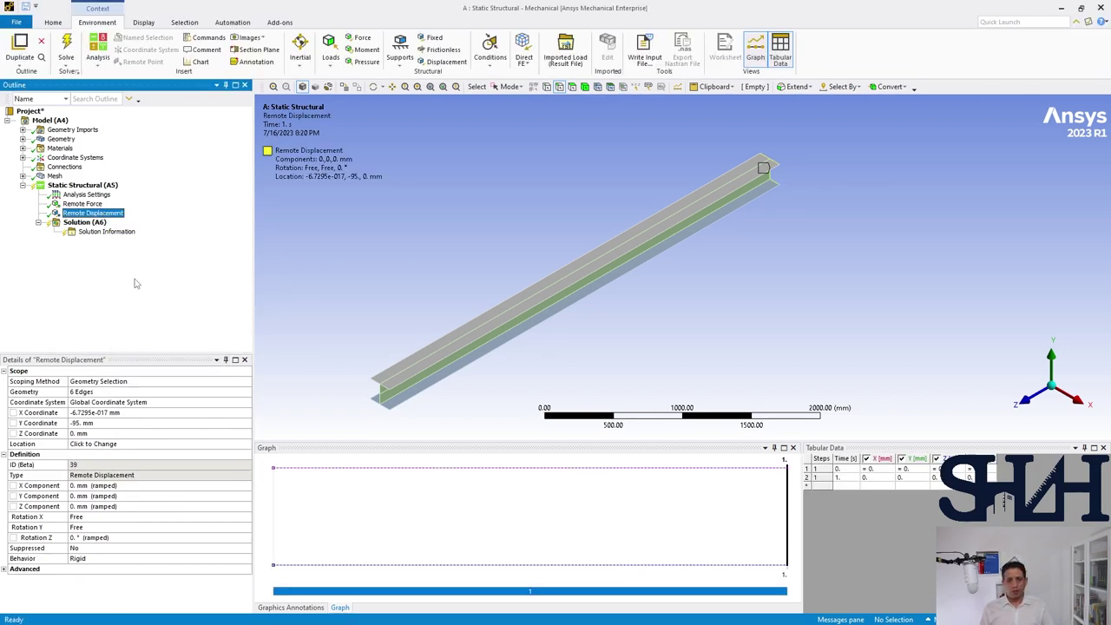
Duplicate the remote displacement, scoping it and its location to the opposite end's six edges
click(136, 278)
drag(342, 350, 434, 425)
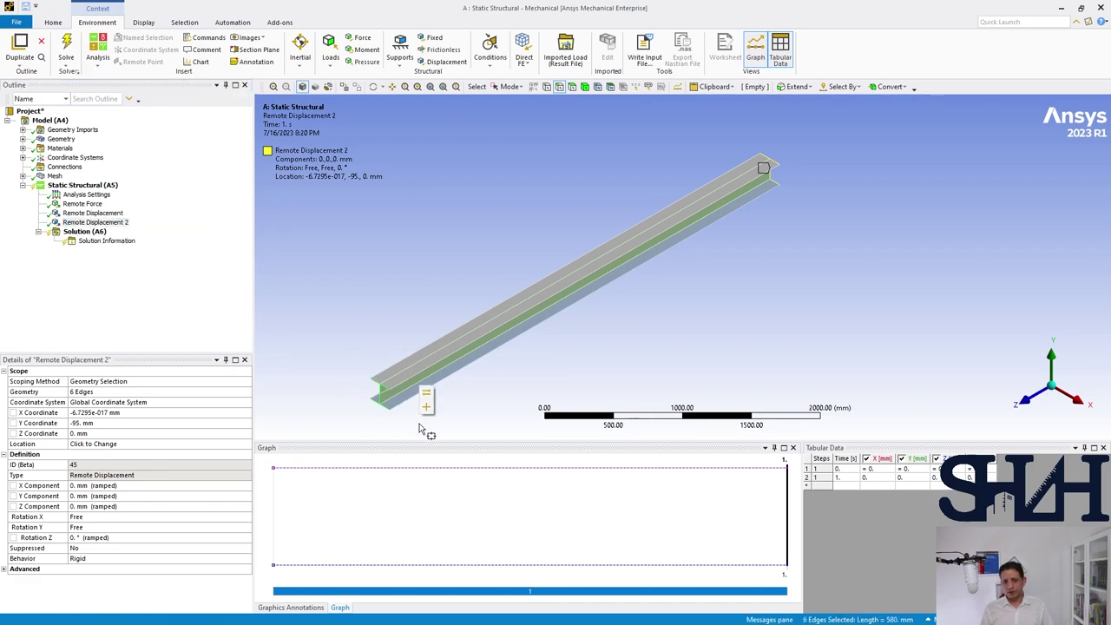
click(85, 393)
click(75, 395)
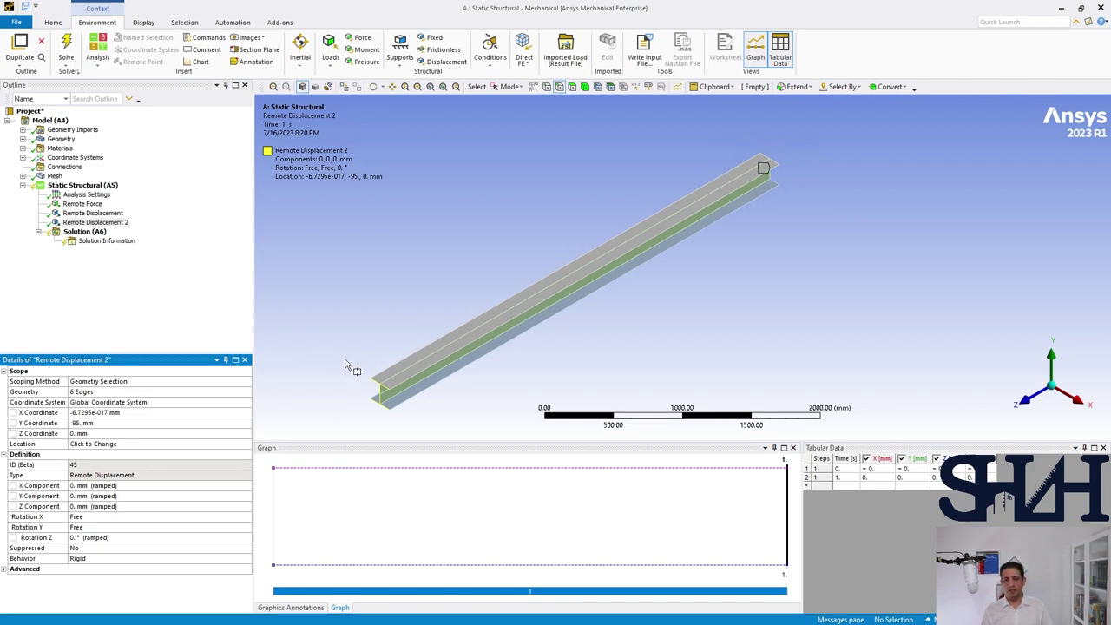
drag(345, 364, 408, 428)
click(83, 444)
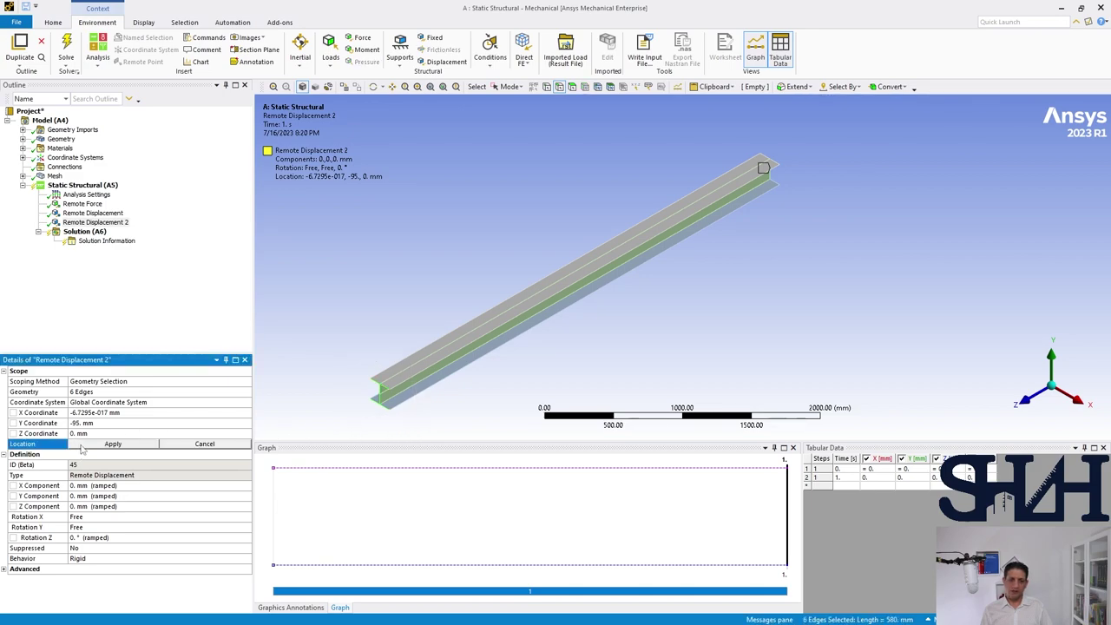
click(84, 444)
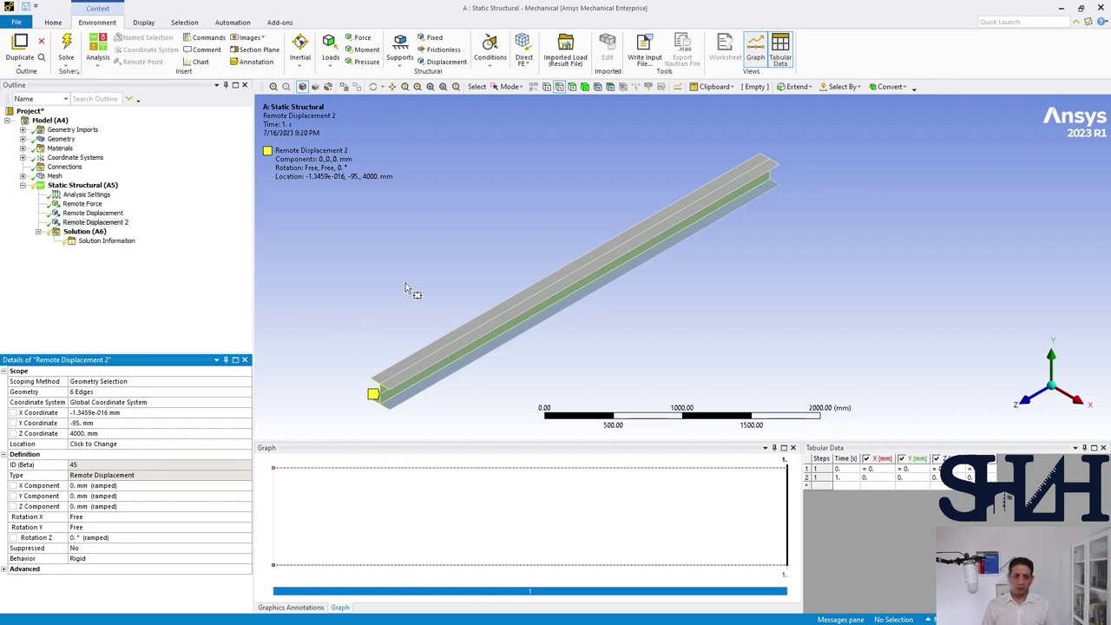
Solve Static Structural, link an Eigenvalue Buckling system to its solution, and update the results
right_click(92, 232)
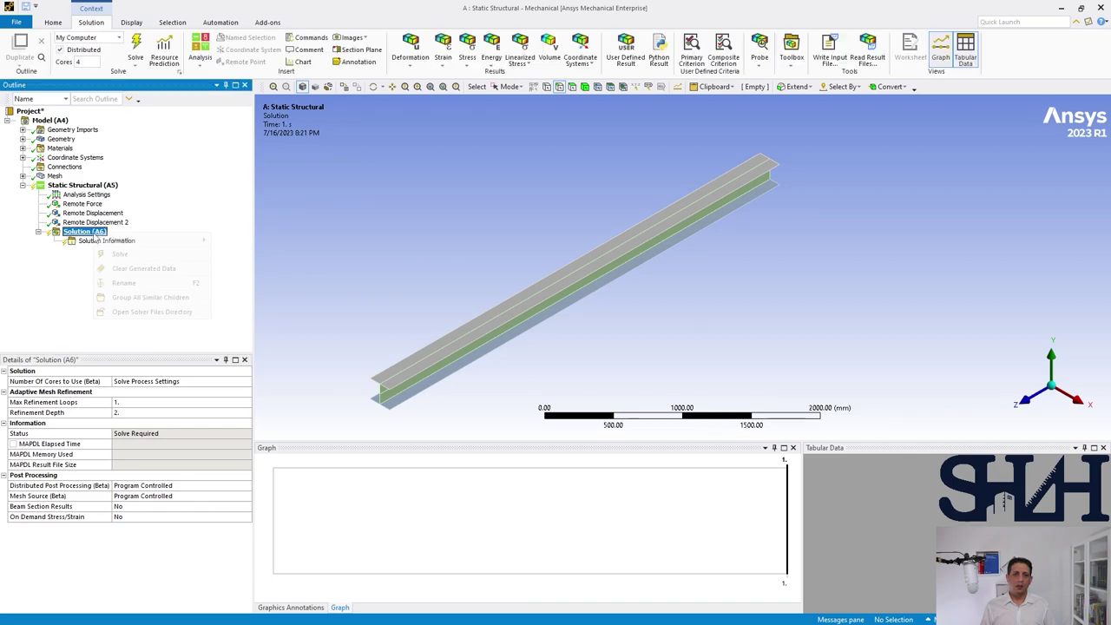
click(119, 255)
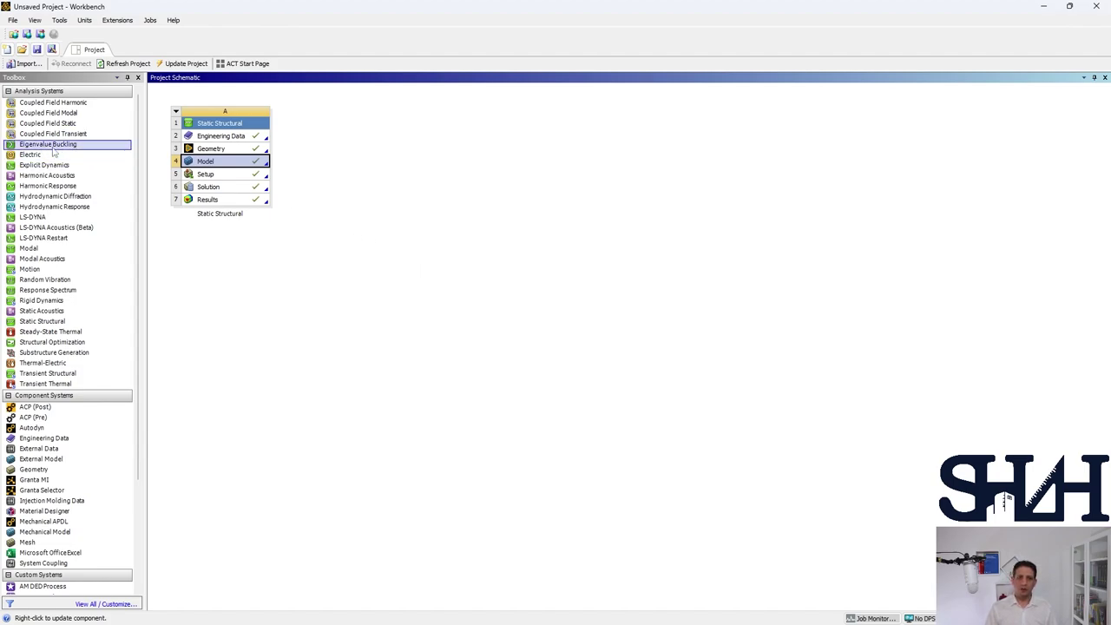
drag(54, 153, 213, 188)
right_click(222, 200)
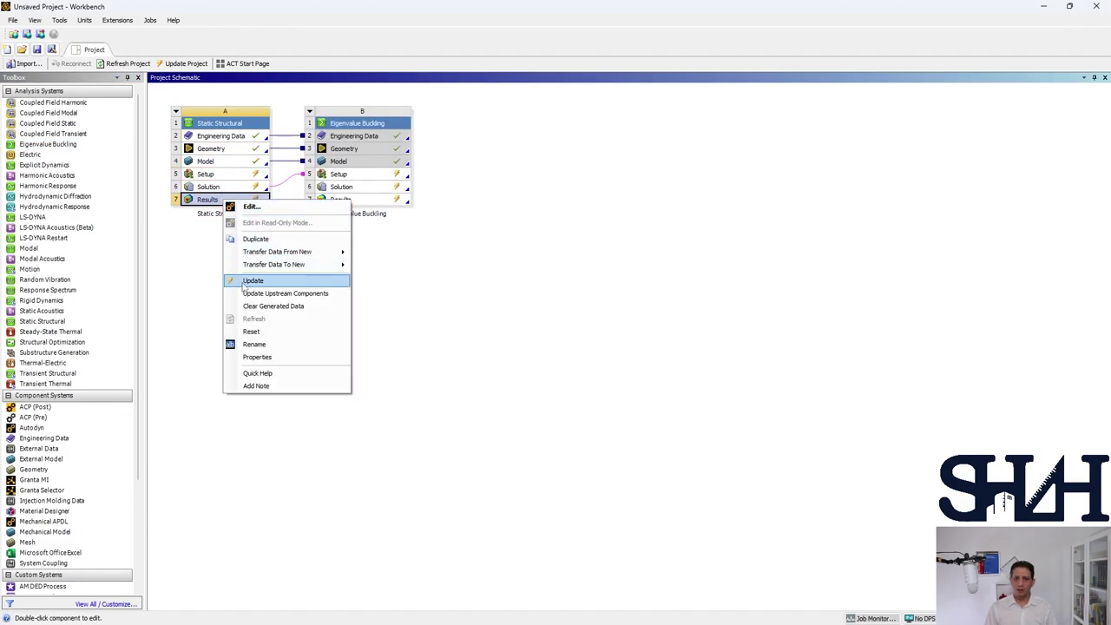
click(247, 282)
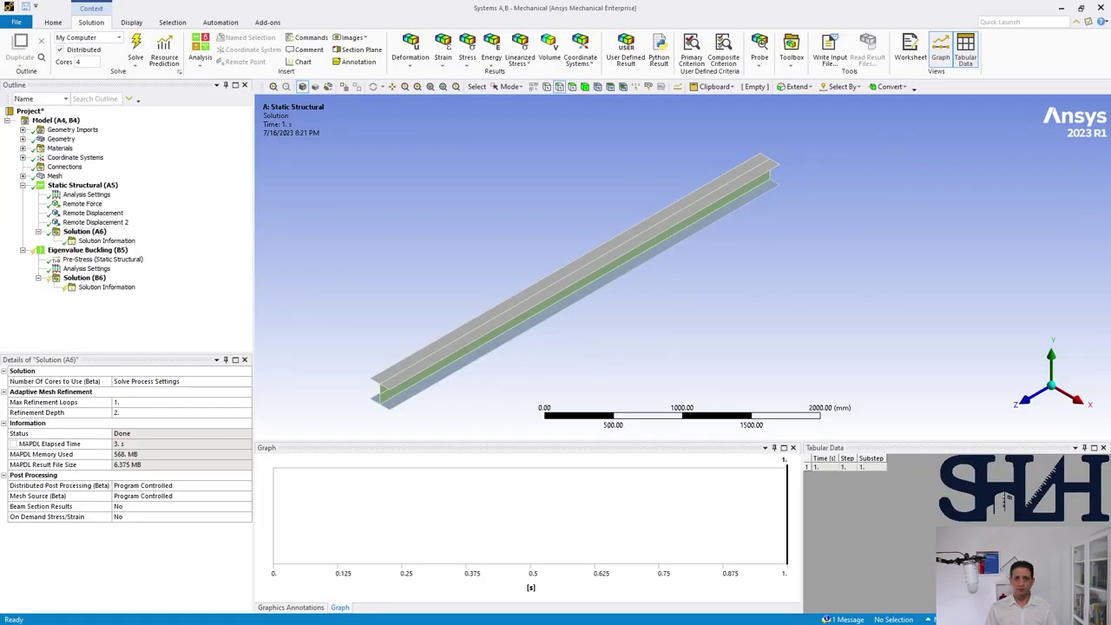
Set Include Negative Load Multiplier to No in the buckling analysis settings, then review Remote Force
click(80, 269)
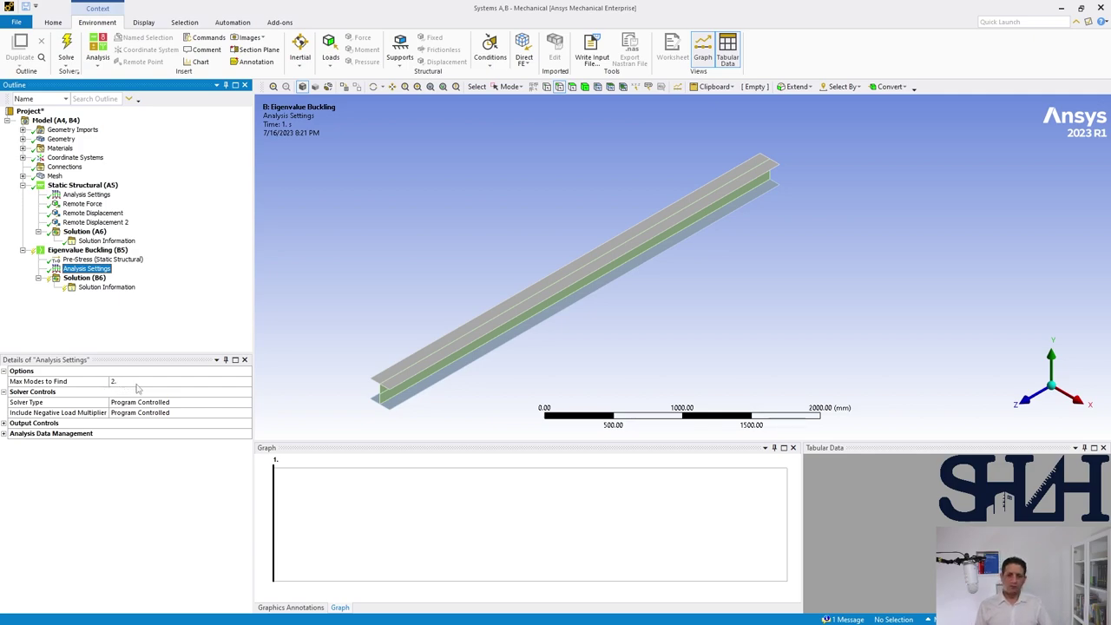
double_click(148, 415)
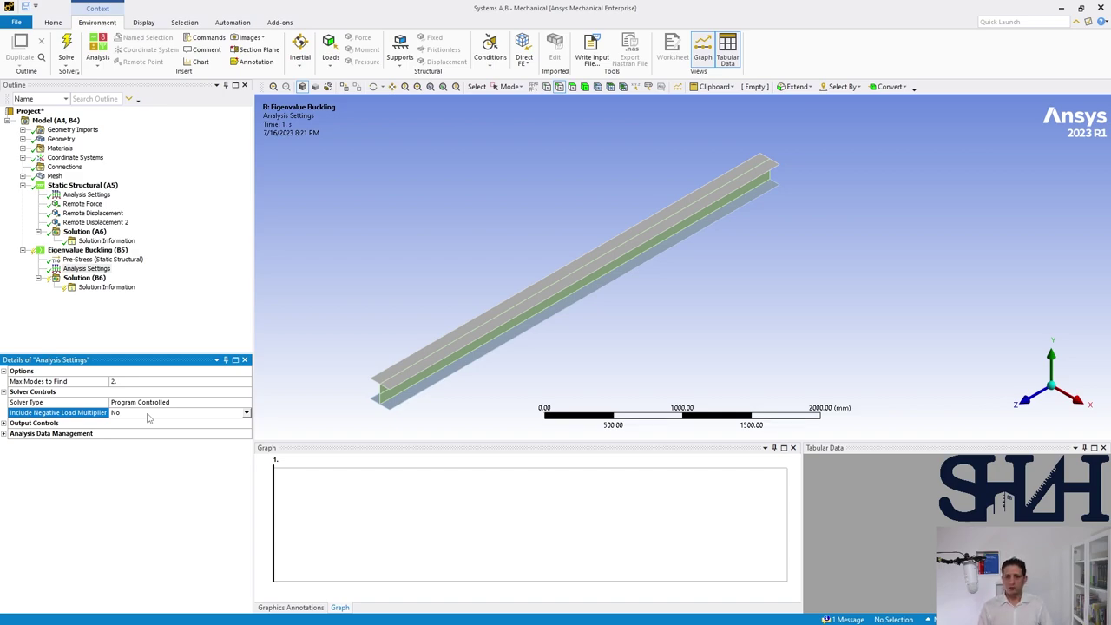
click(85, 205)
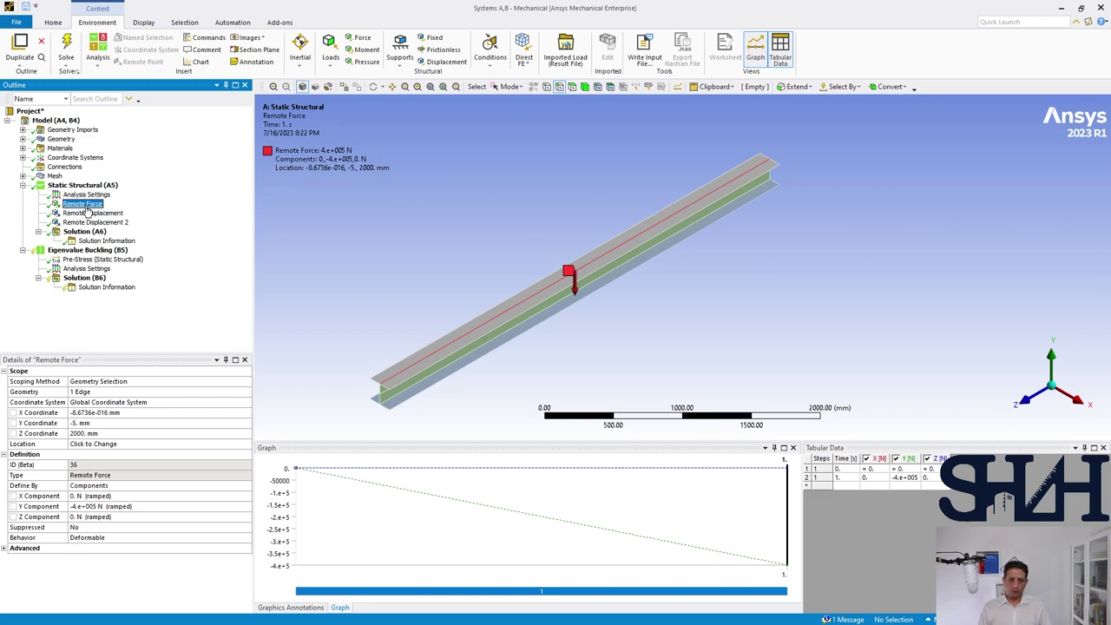
right_click(87, 250)
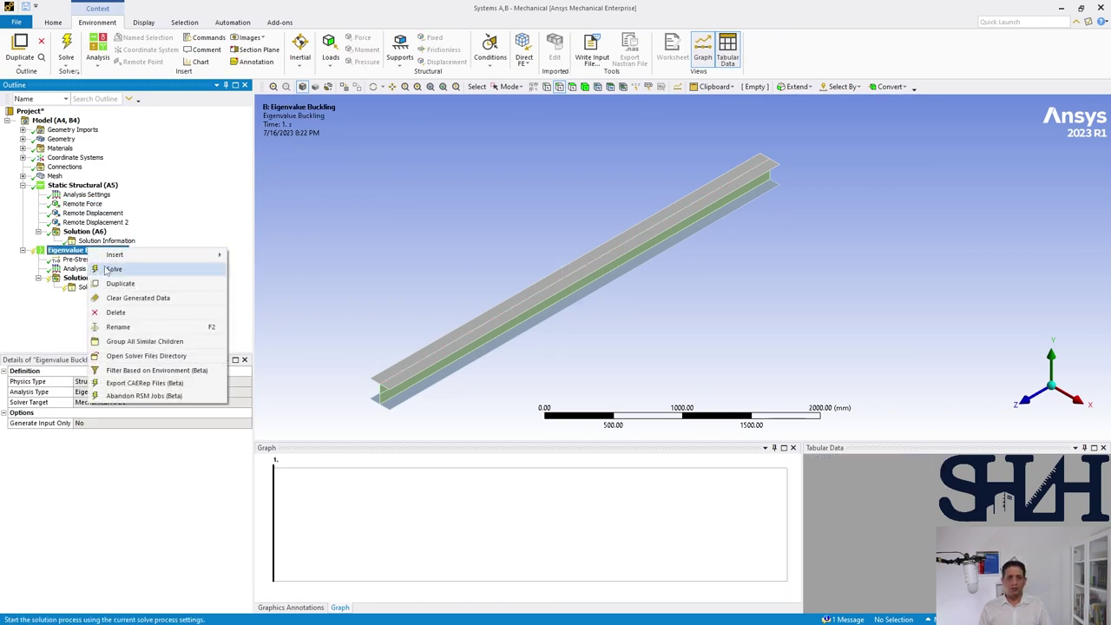
Solve the buckling analysis (multipliers 1.7181, 2.3958) and create mode shape results for both
click(113, 269)
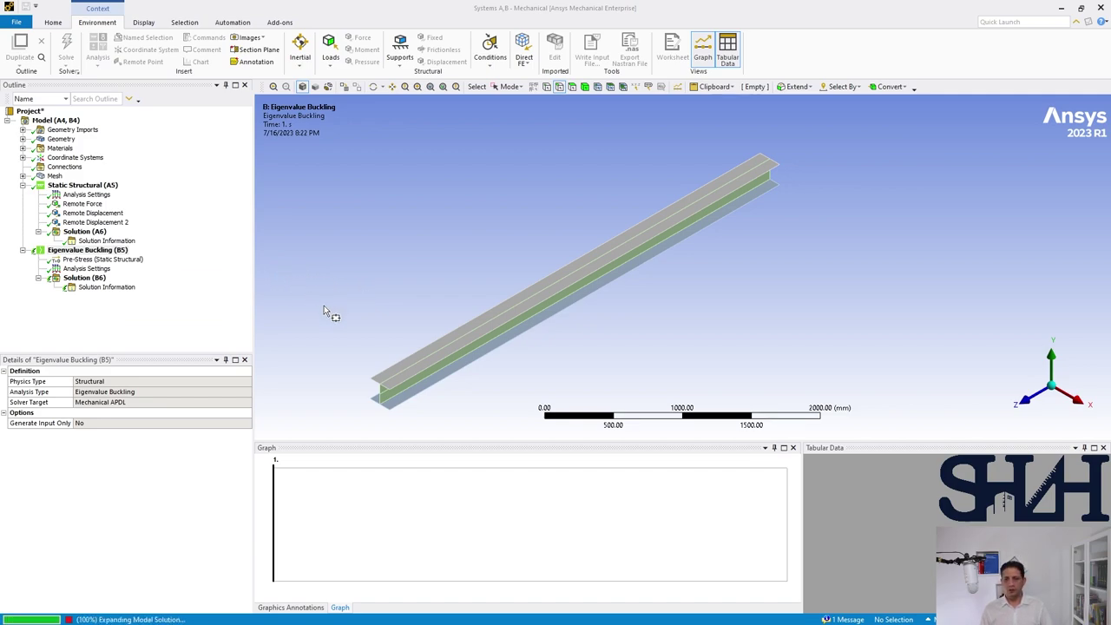
click(84, 278)
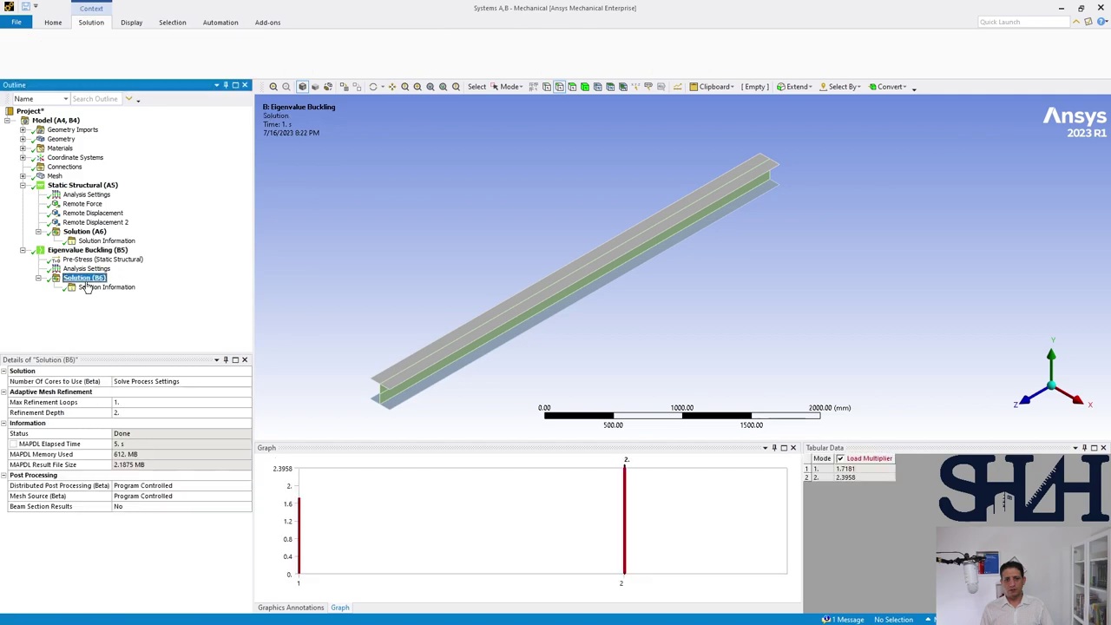
click(870, 459)
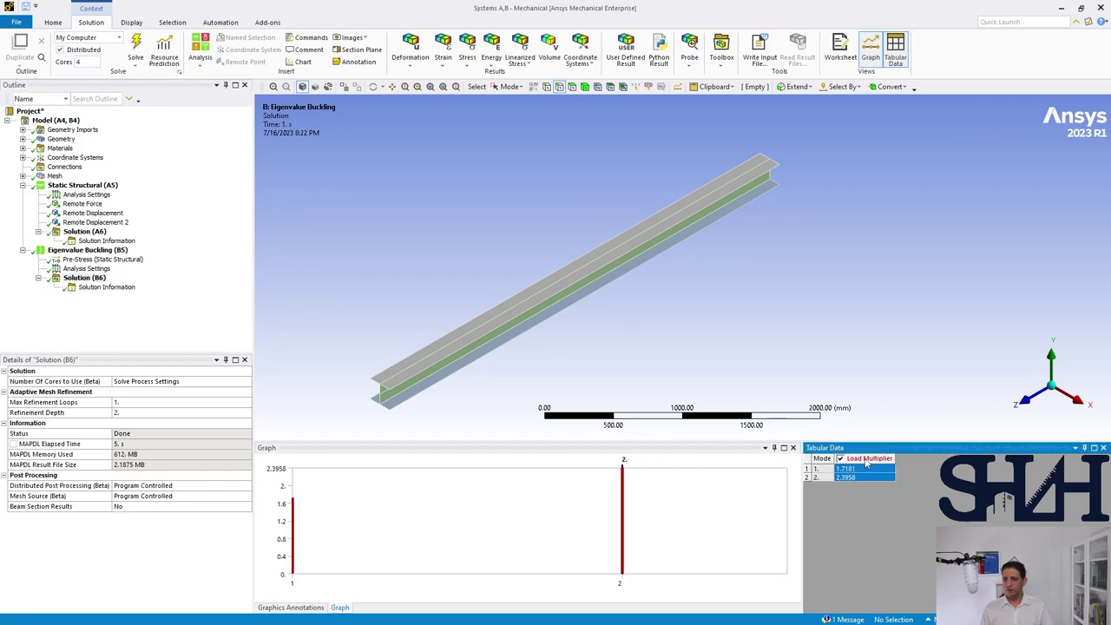
right_click(866, 461)
click(902, 479)
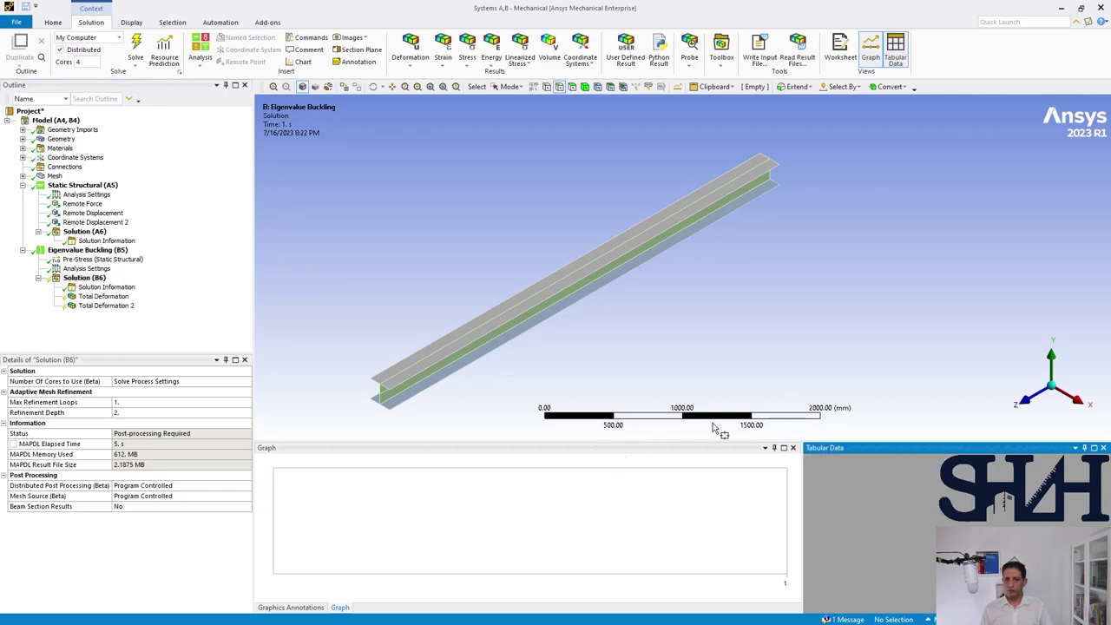
Evaluate all buckling results and display mode 1's total deformation
click(100, 288)
right_click(104, 279)
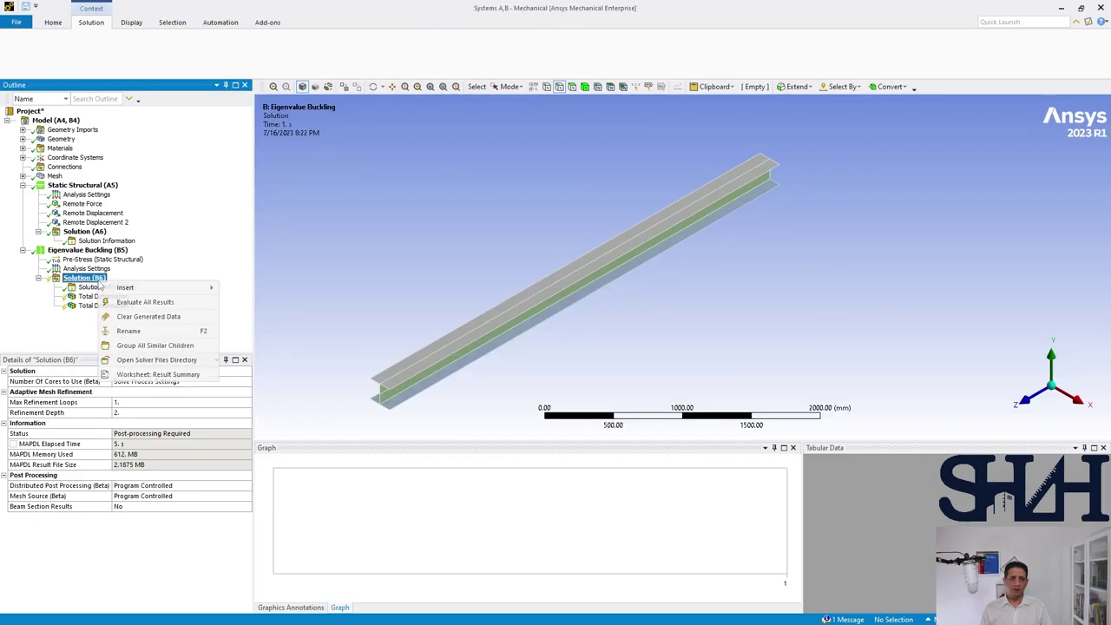
click(217, 298)
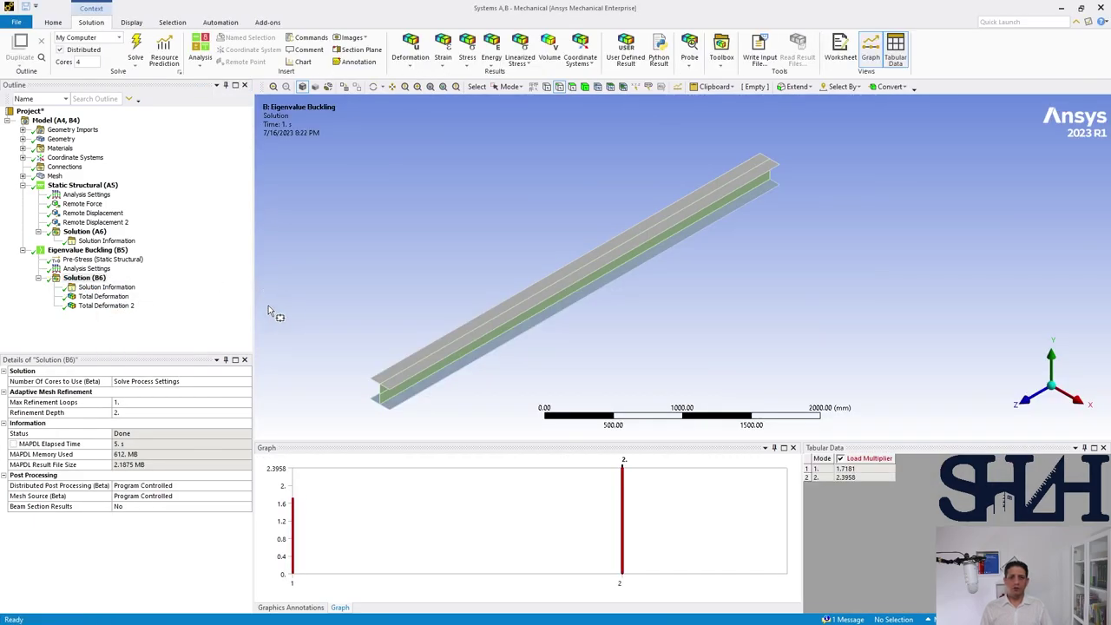
click(103, 296)
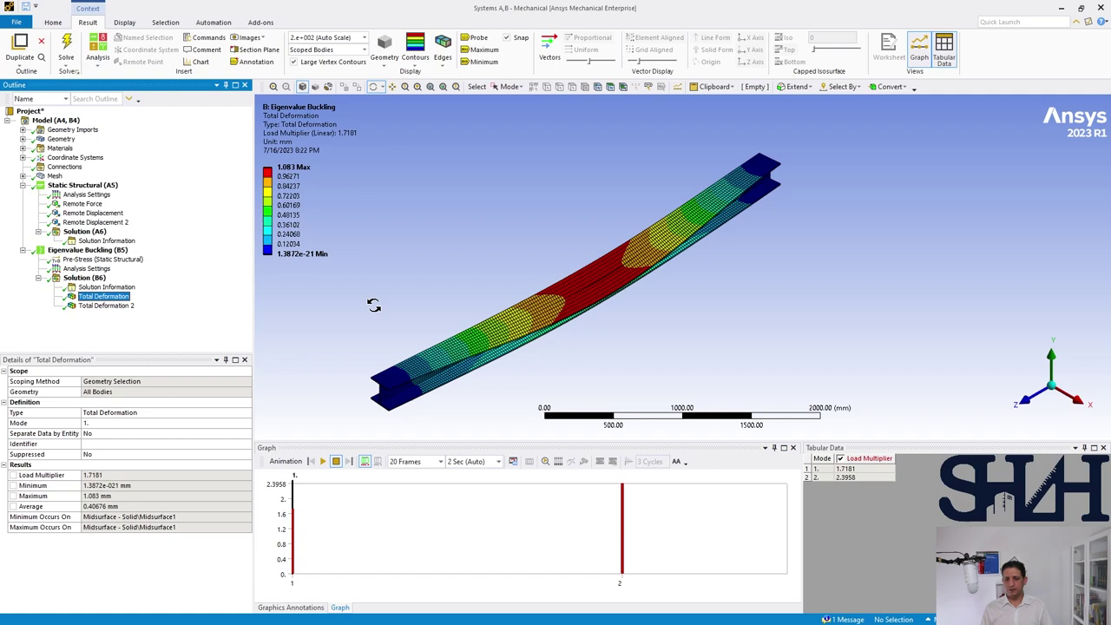
click(322, 461)
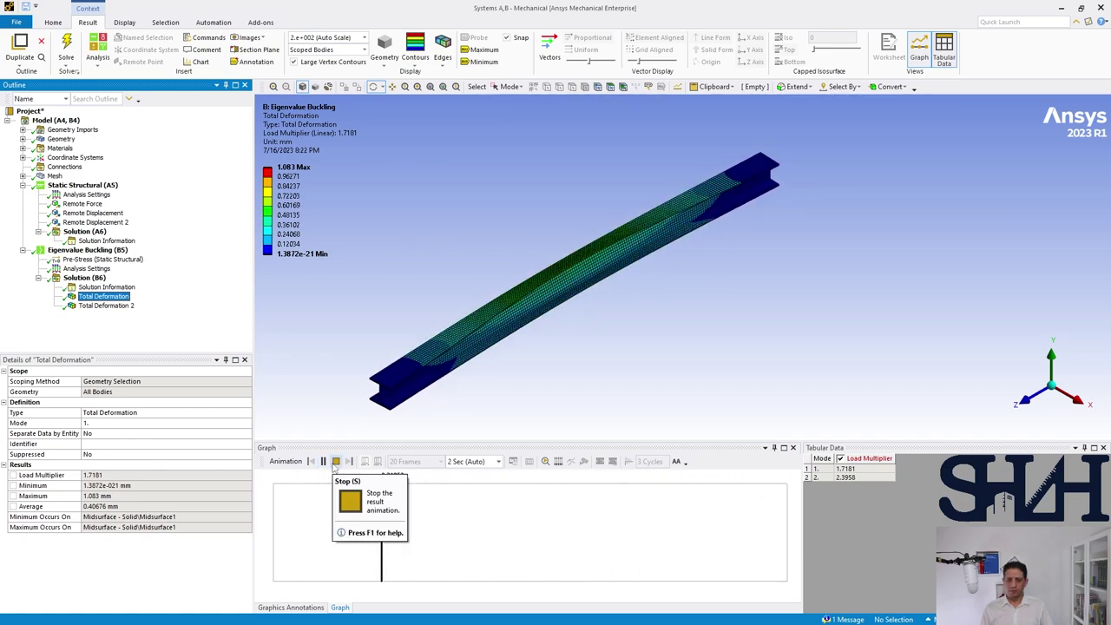
middle_drag(496, 339, 473, 359)
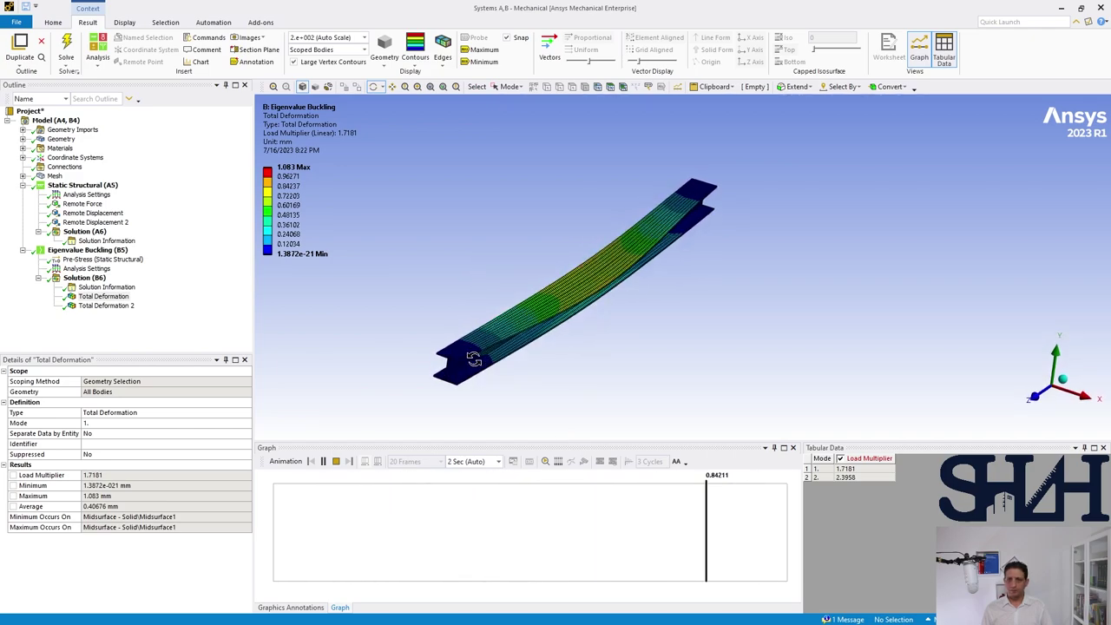
click(336, 461)
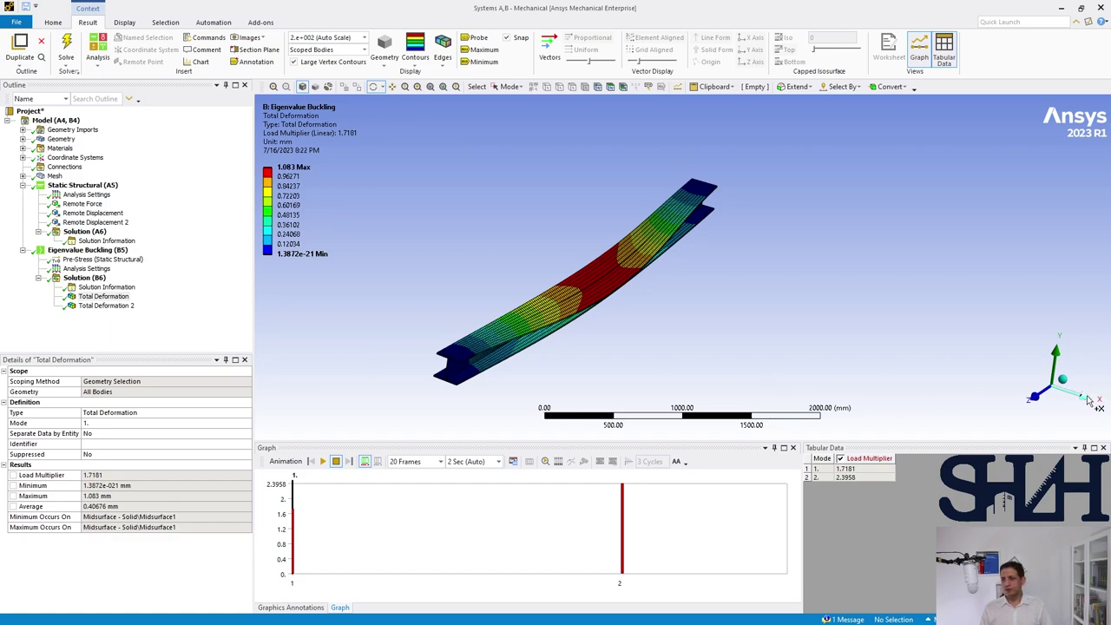
right_click(85, 232)
Add and evaluate a Total Deformation result on the static solution, showing 46.922 mm maximum
mouse_move(126, 242)
mouse_move(260, 240)
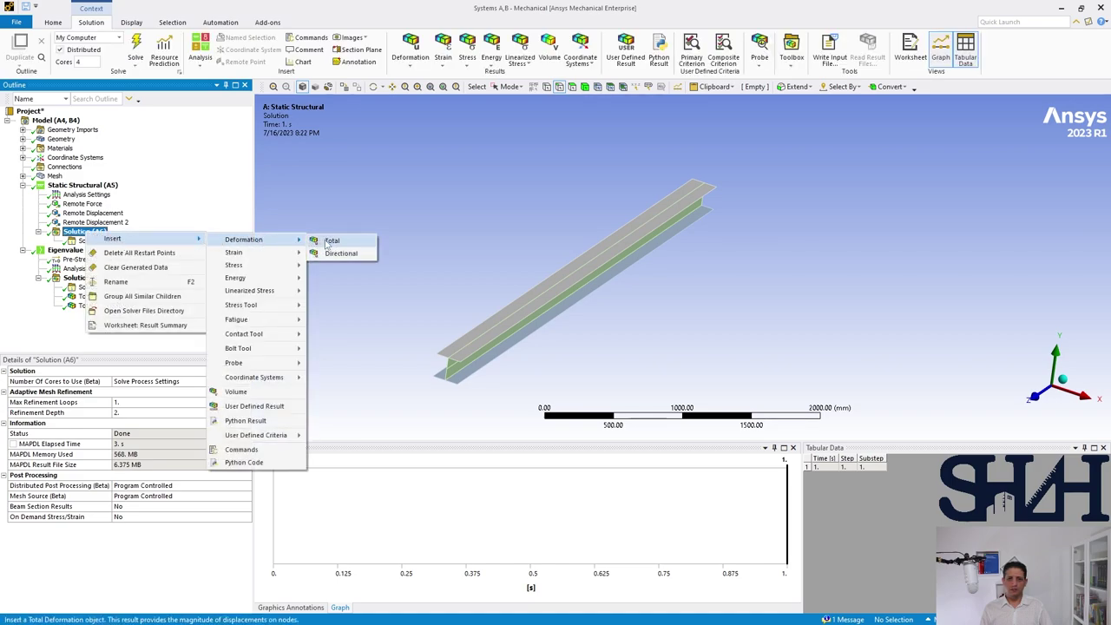
click(335, 241)
right_click(105, 251)
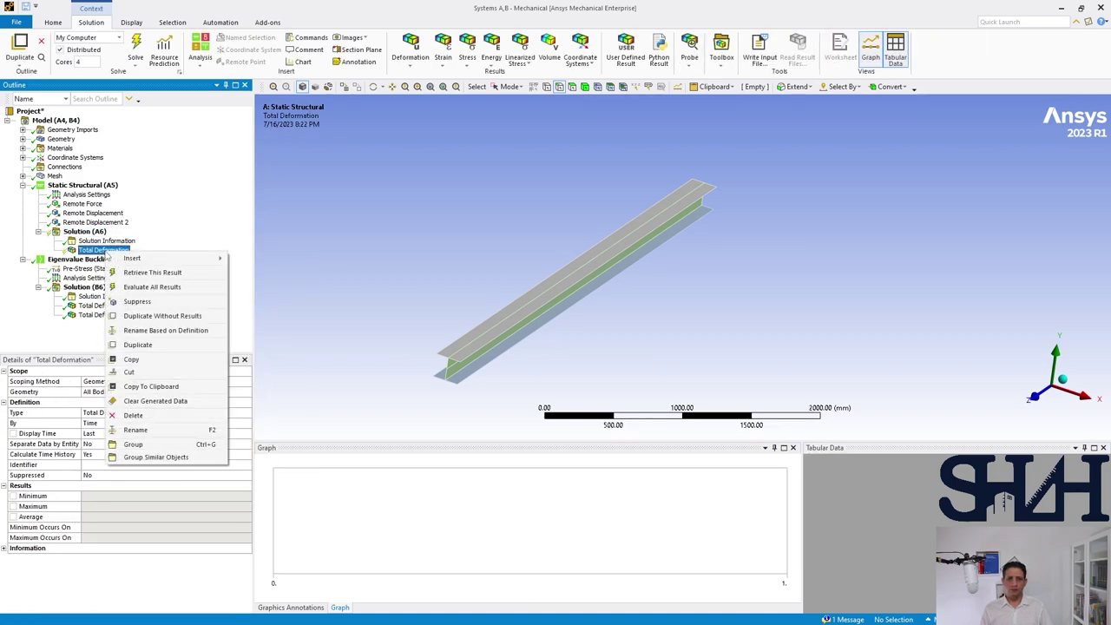
click(130, 273)
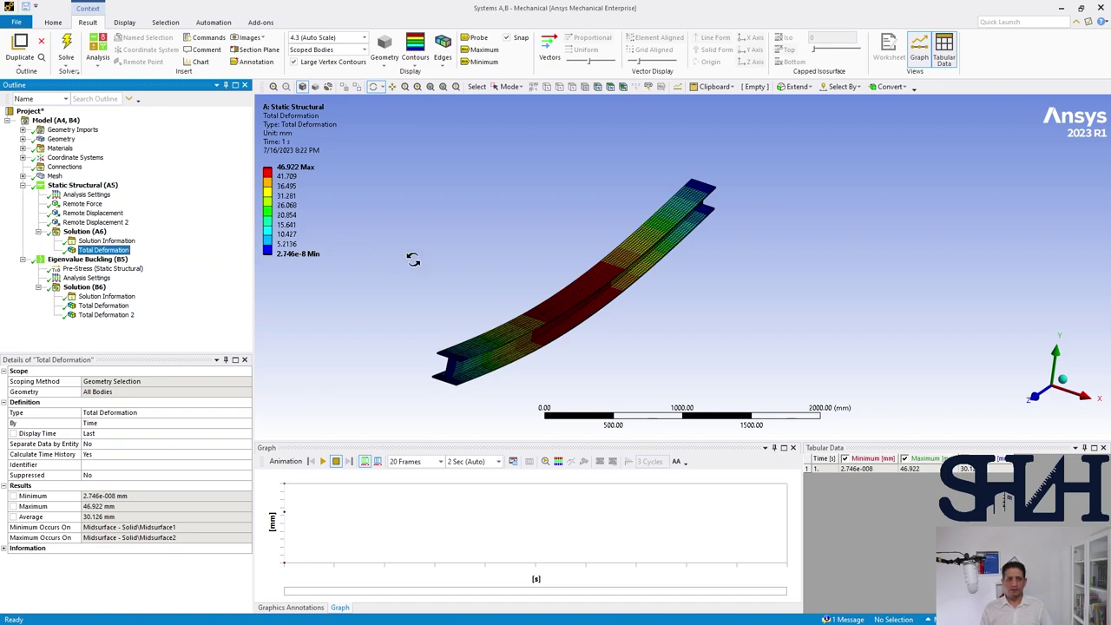
View the deflected beam along X and obliquely, then return to buckling mode 1
click(1076, 396)
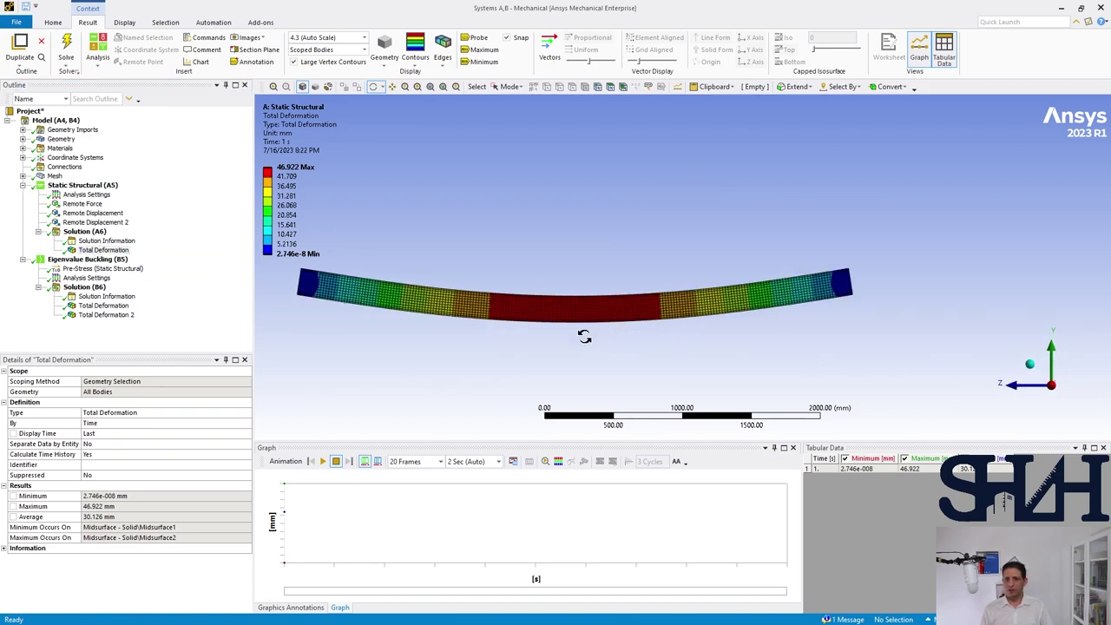
drag(585, 335, 665, 330)
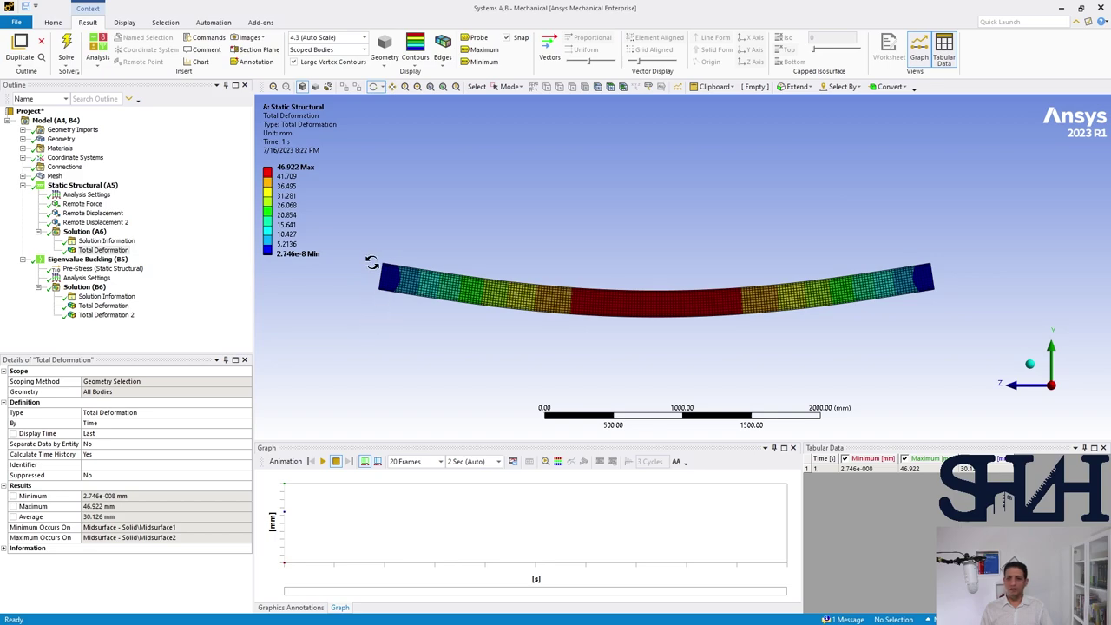
drag(515, 271, 612, 290)
click(103, 306)
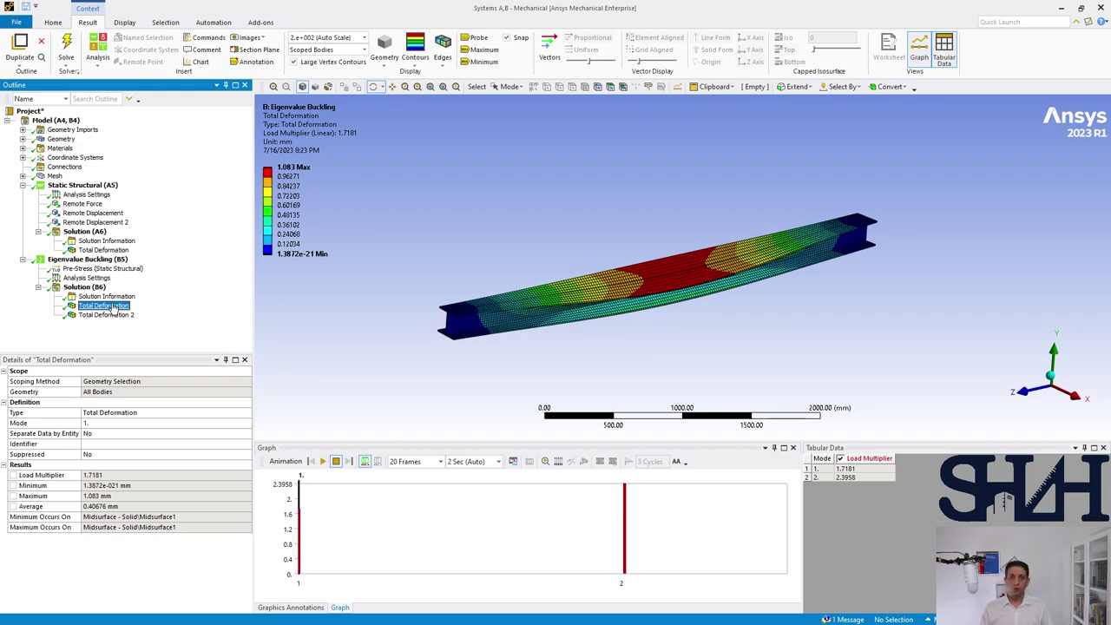
click(114, 316)
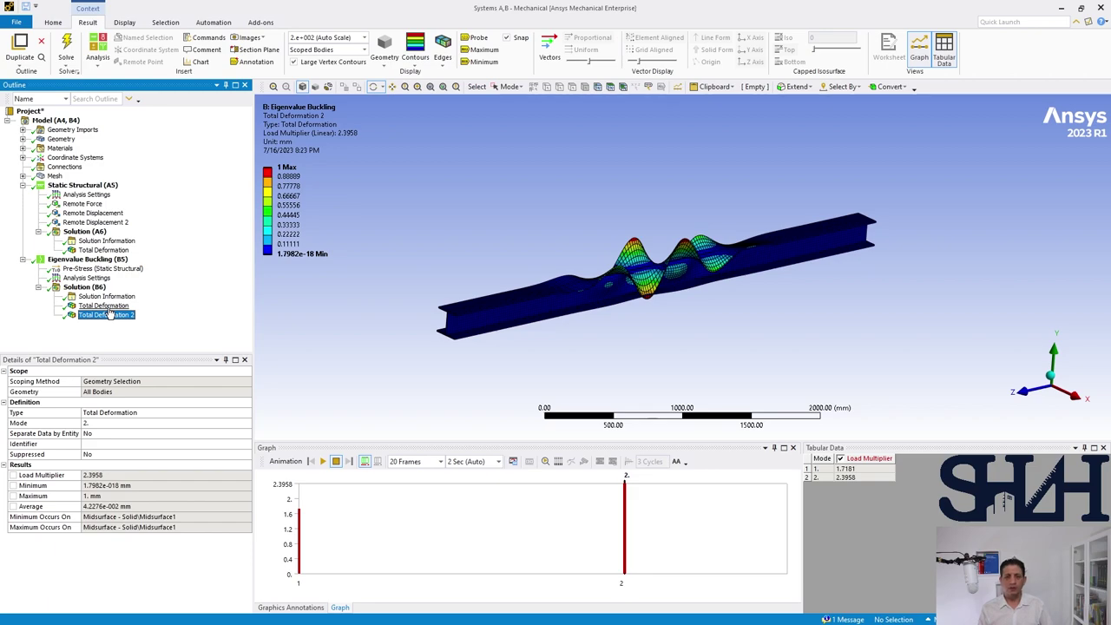
click(104, 306)
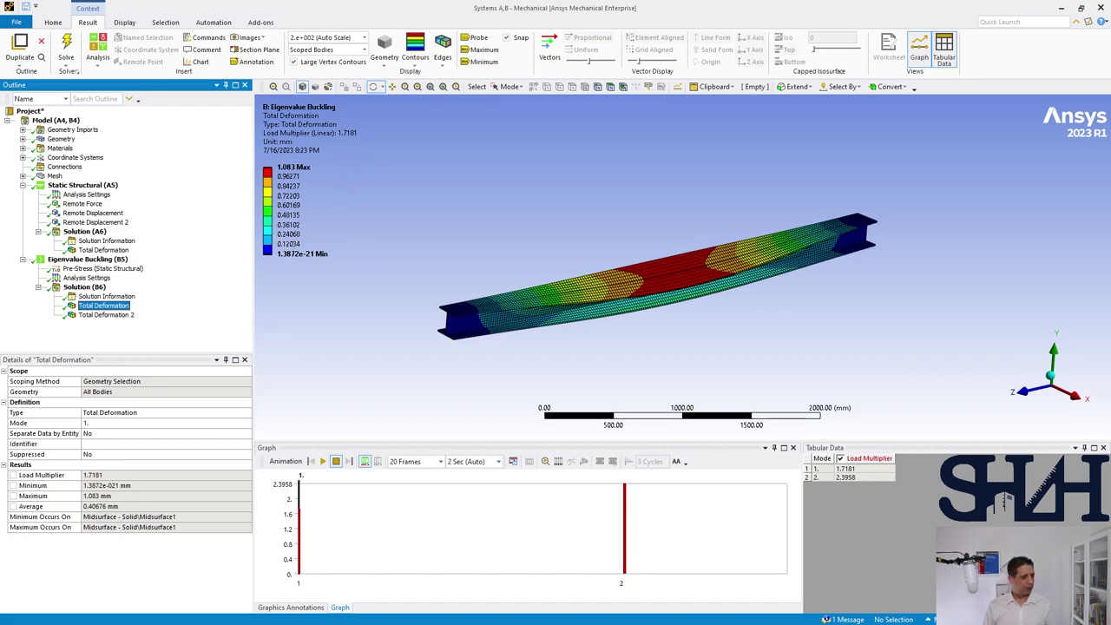
In the Mathcad worksheet, define the load factor LF := 1.7181
key(alt+Tab)
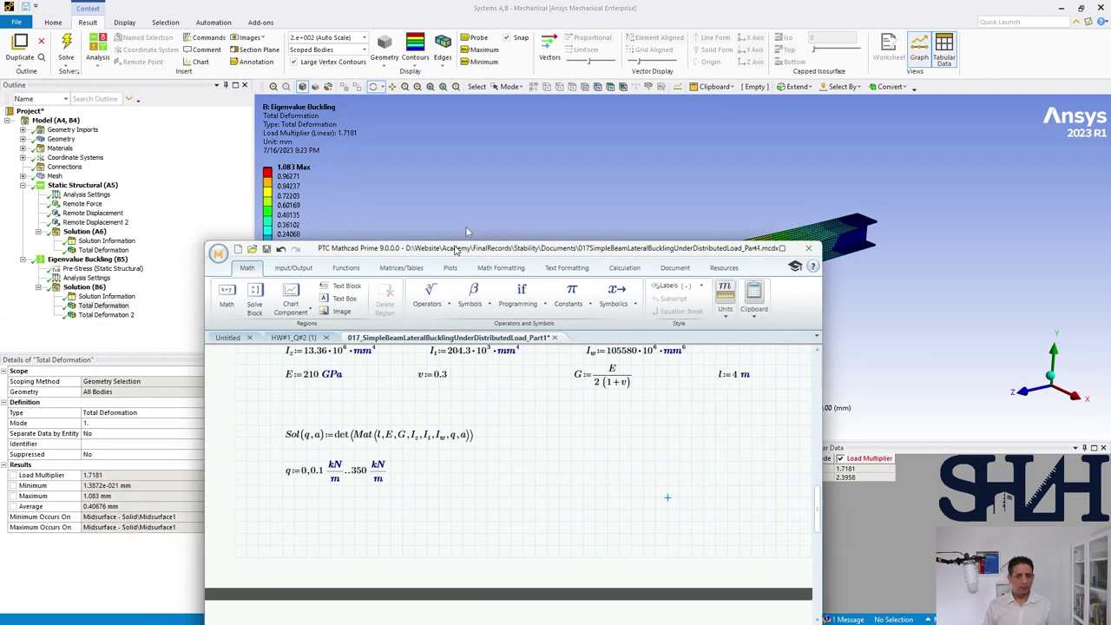
scroll(453, 351, down, 5)
scroll(453, 351, down, 2)
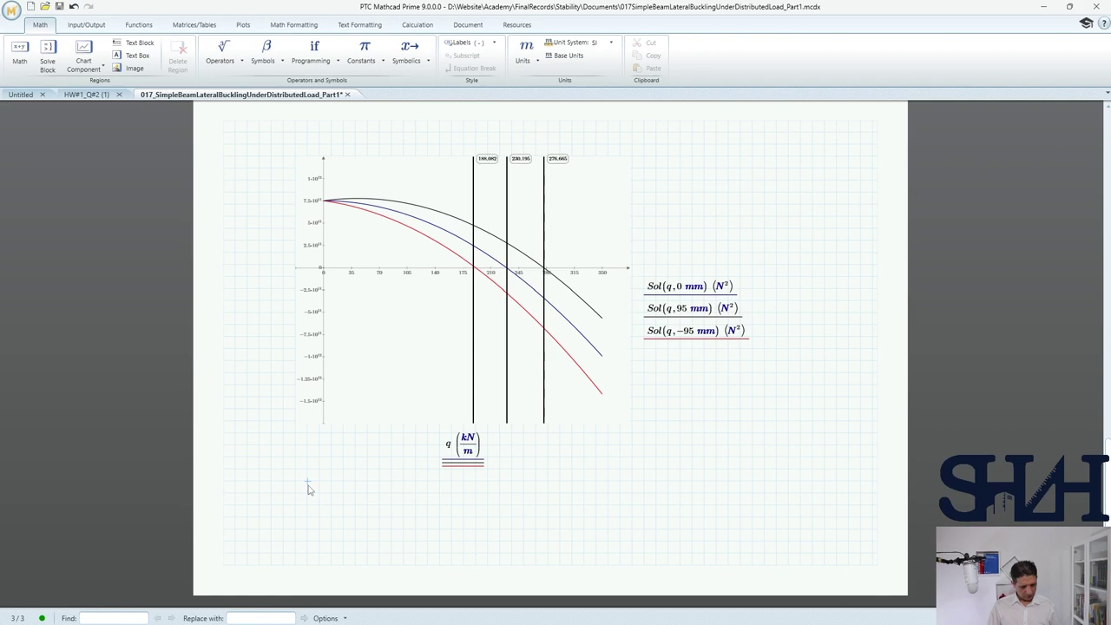
text(LF :)
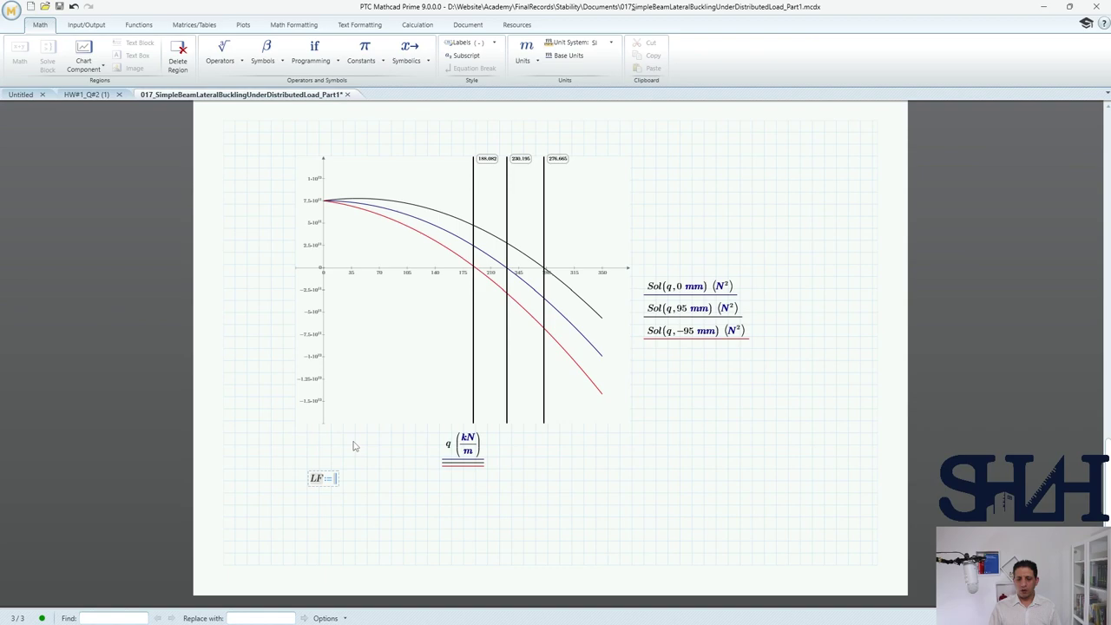
text(1.7181)
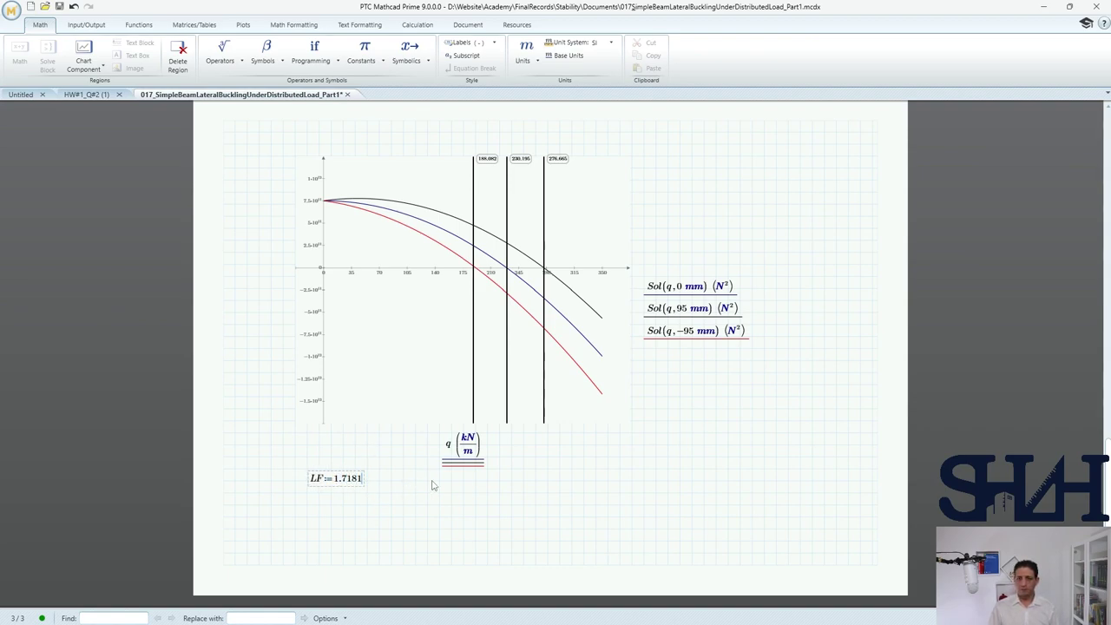
click(431, 484)
Define q_Ansys := 100 kN/m·LF and display the result in kN/m
text(q)
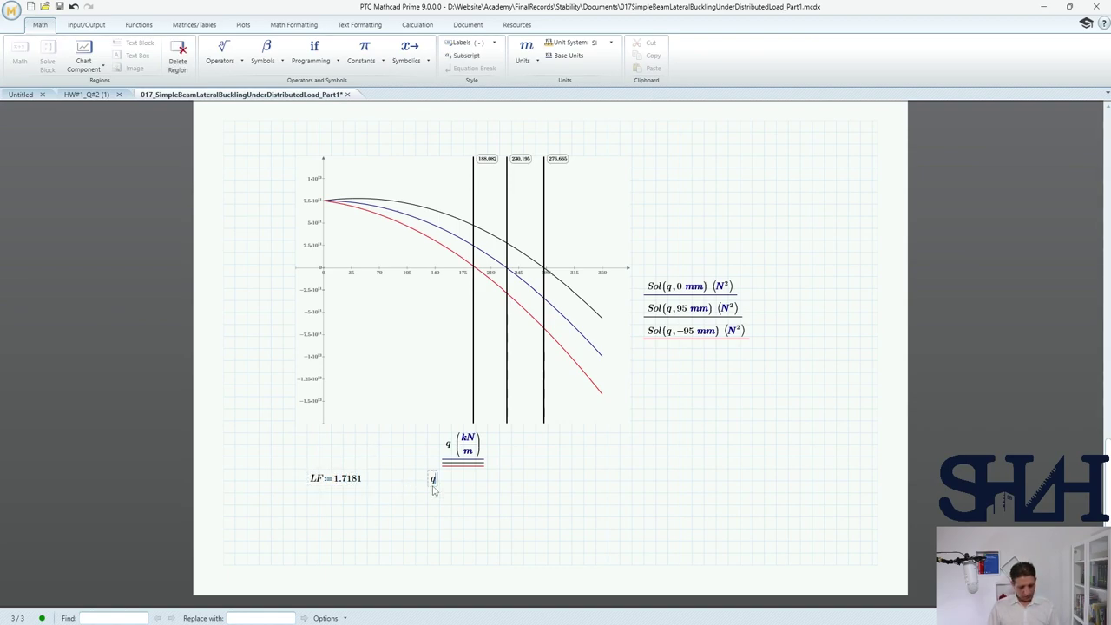
text(.)
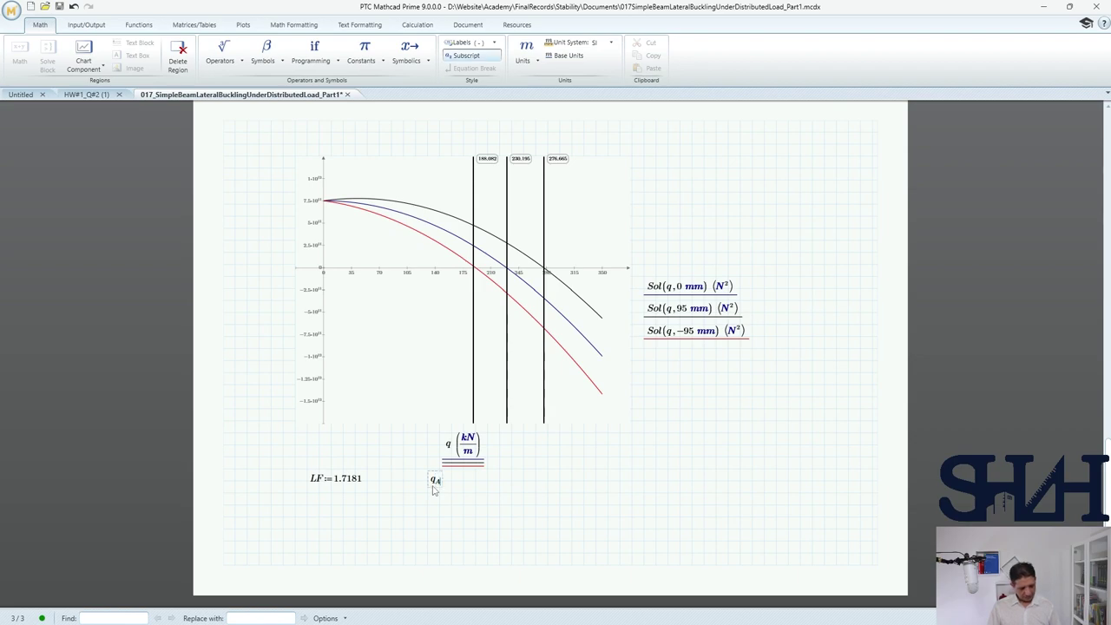
text(Ansys)
key(Right)
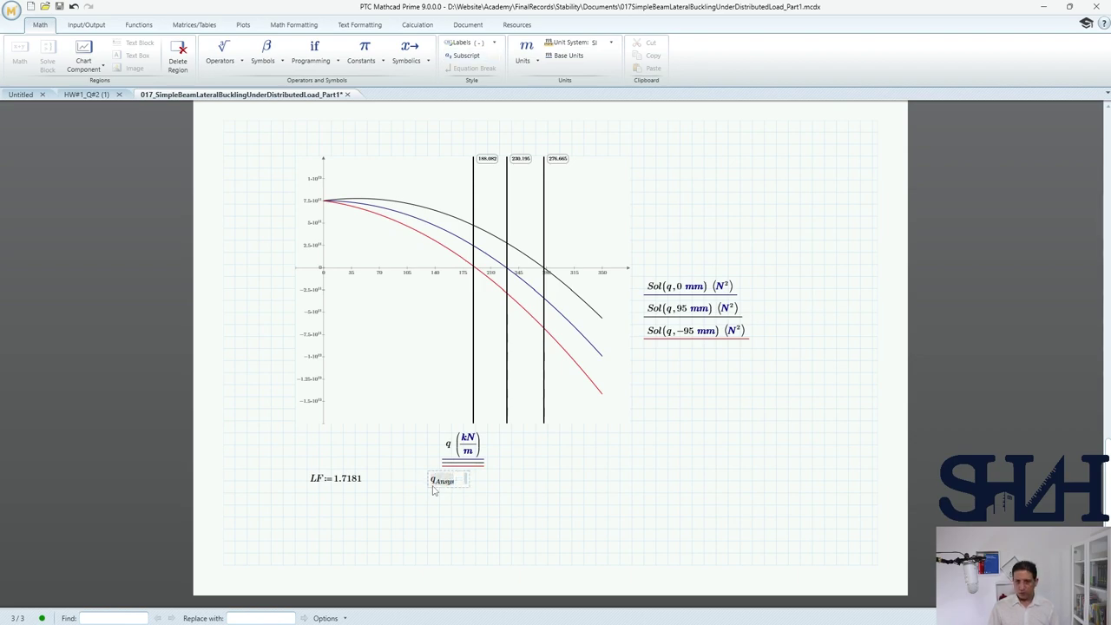
drag(442, 495, 442, 508)
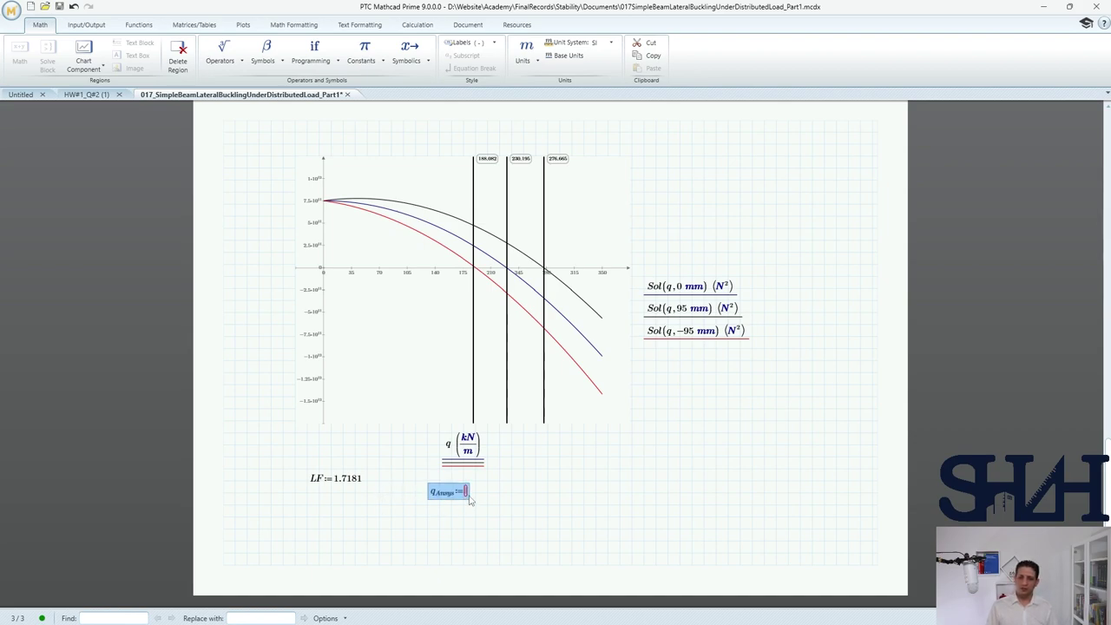
click(466, 493)
text(100)
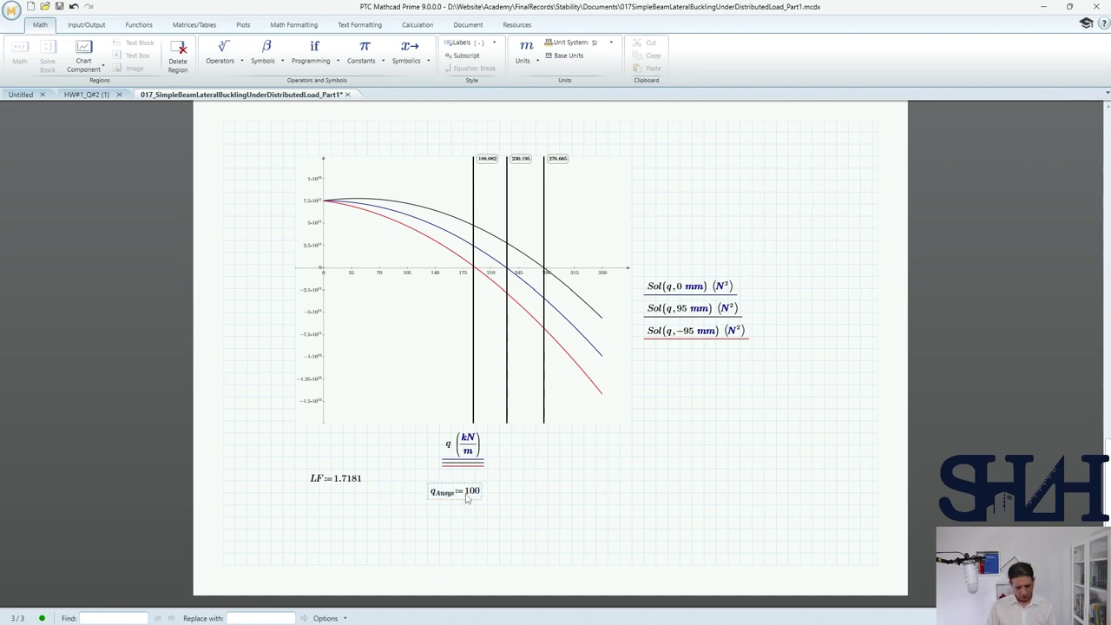
text(*kM/)
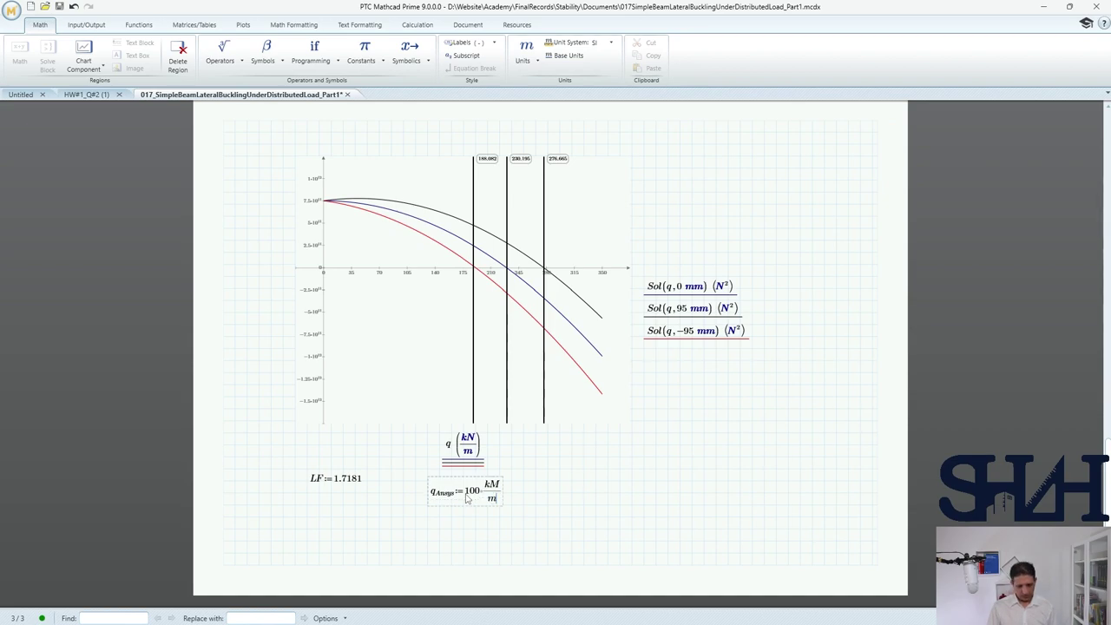
text(m)
key(space)
key(space)
text(*)
text(LF)
text(=)
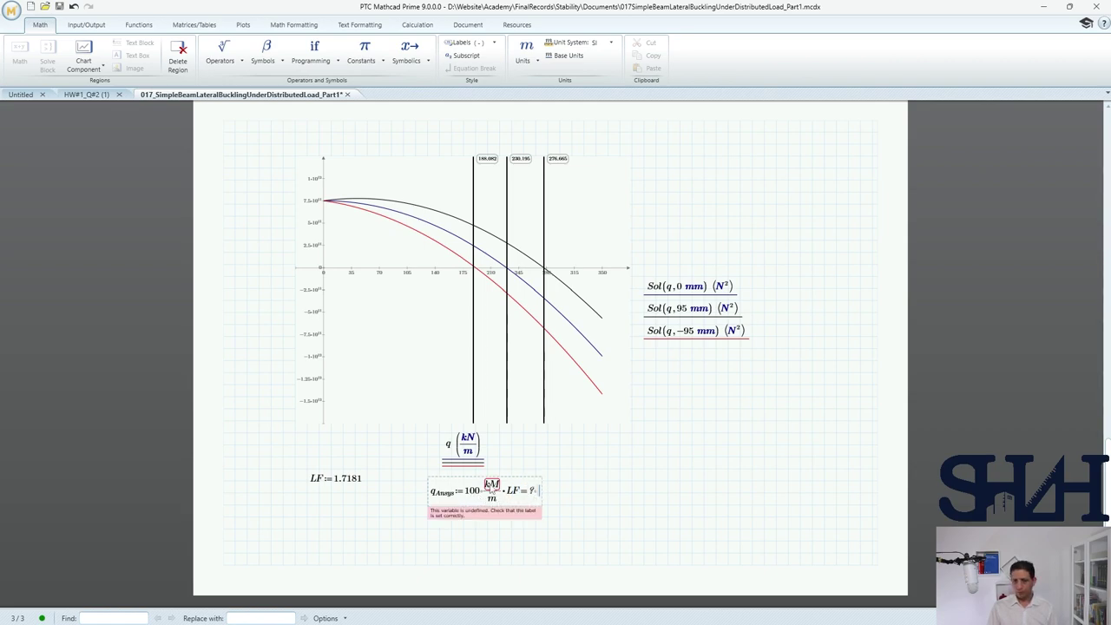
key(BackSpace)
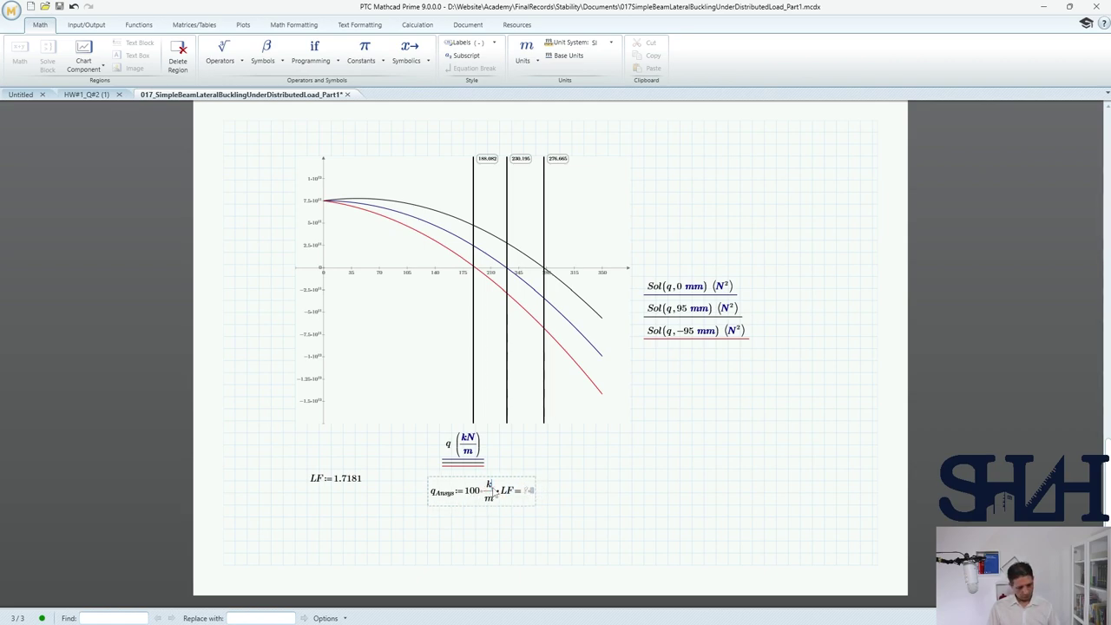
text(N)
click(582, 494)
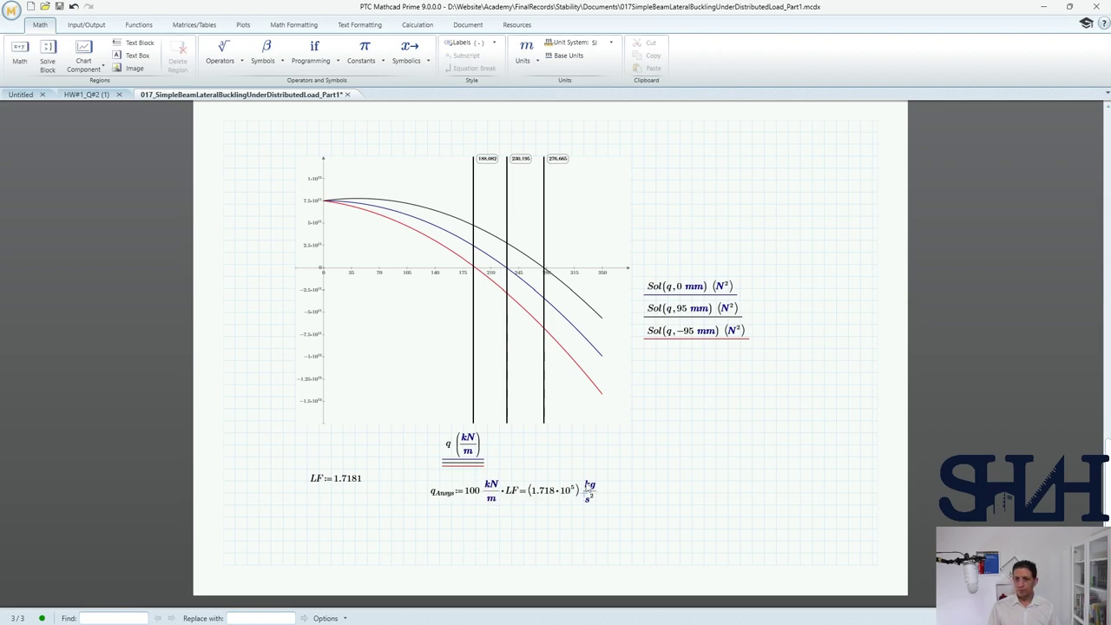
click(589, 492)
text(kN/m)
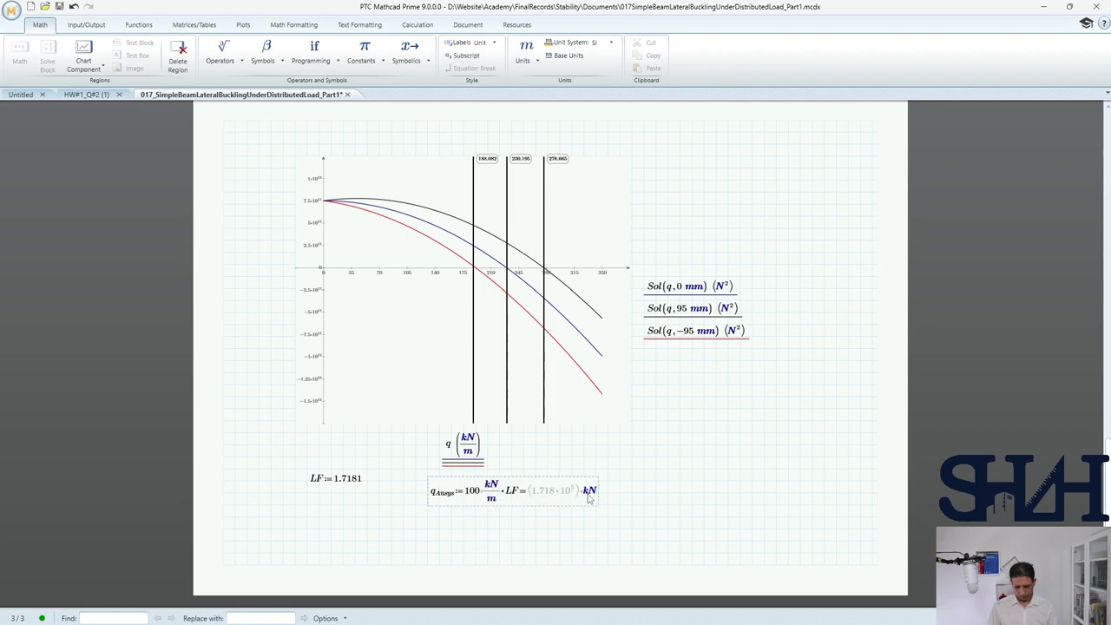
click(657, 496)
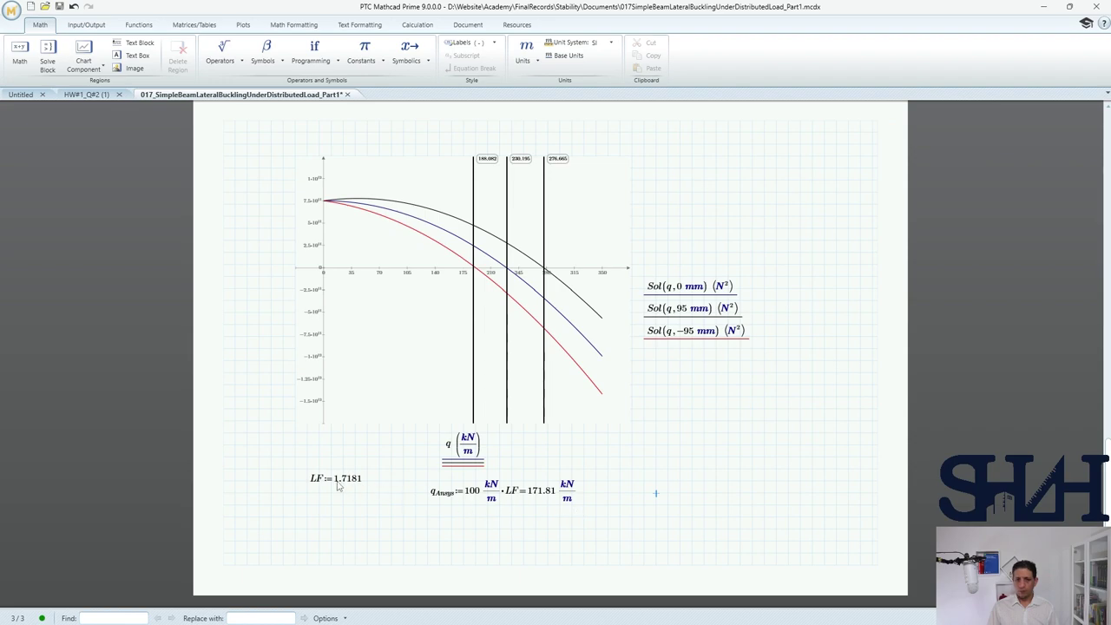
Add the subscript Top to LF and q_Ansys, giving q_Ansys.Top = 171.81 kN/m
click(321, 483)
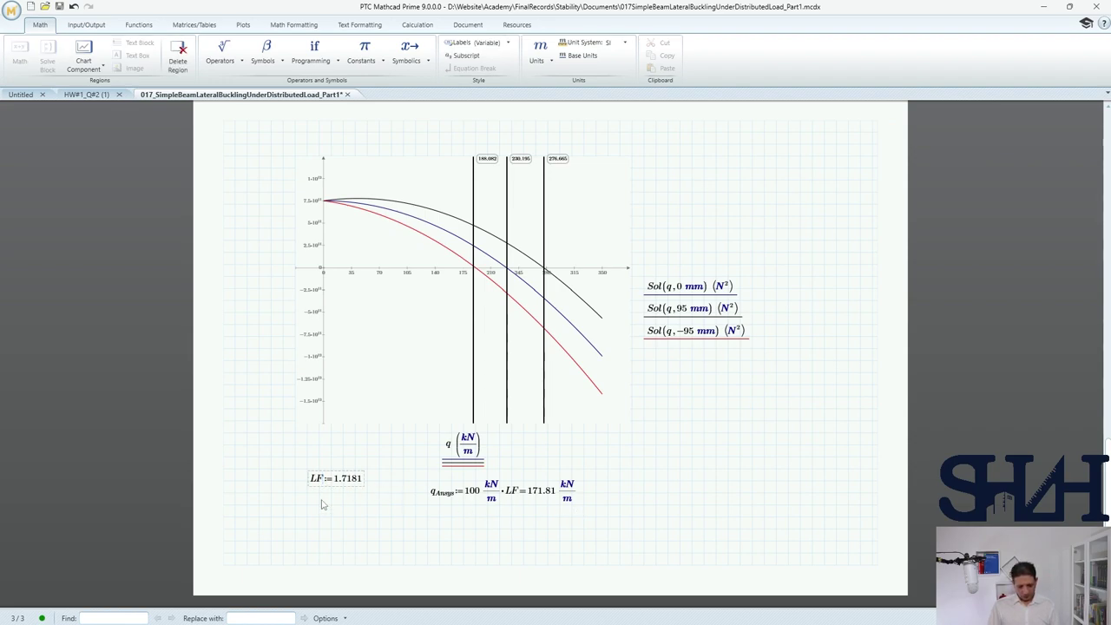
text(.Tors)
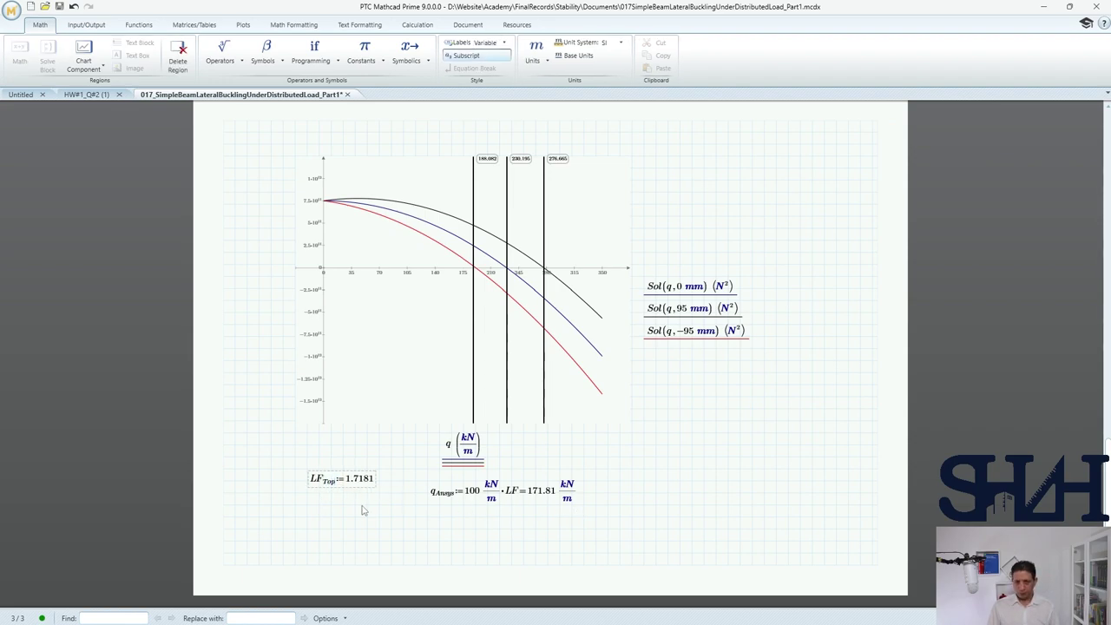
drag(356, 490, 361, 509)
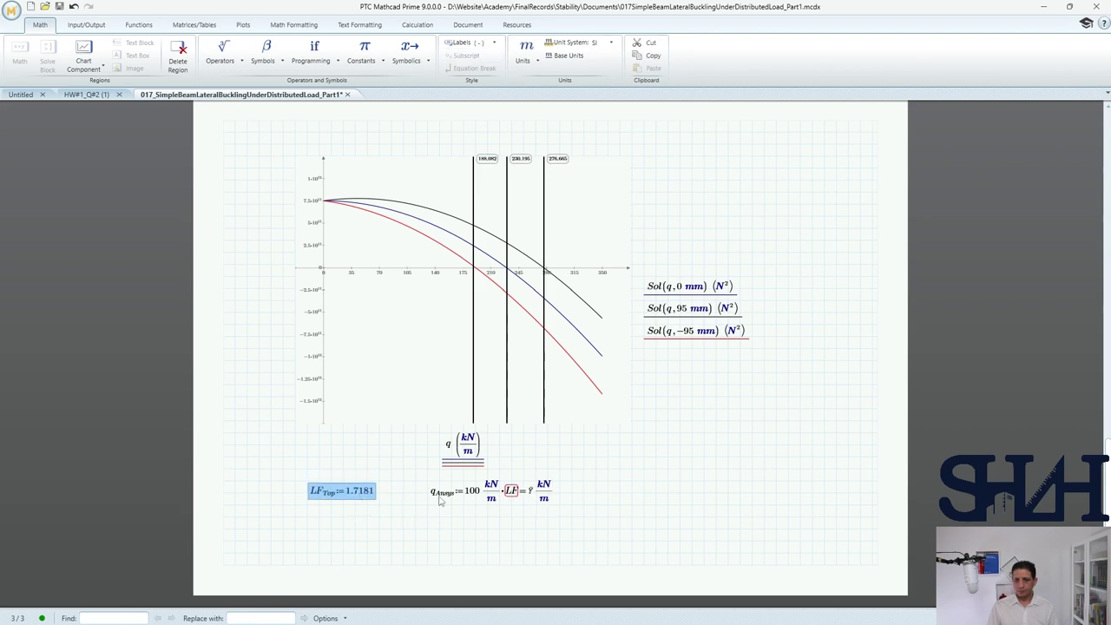
click(450, 496)
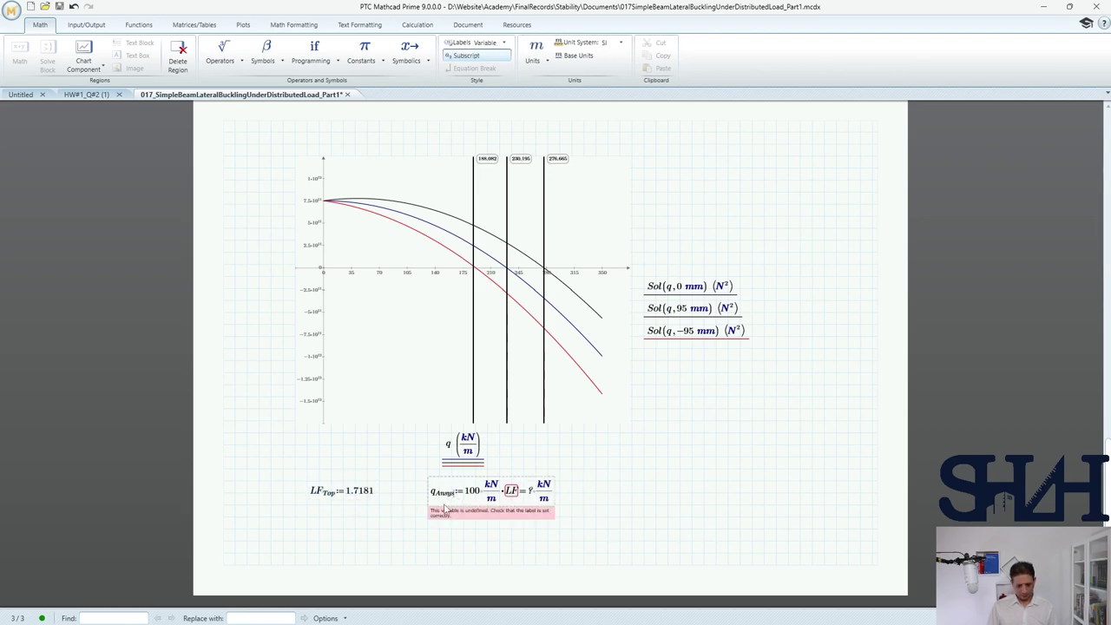
click(444, 509)
text(.Top)
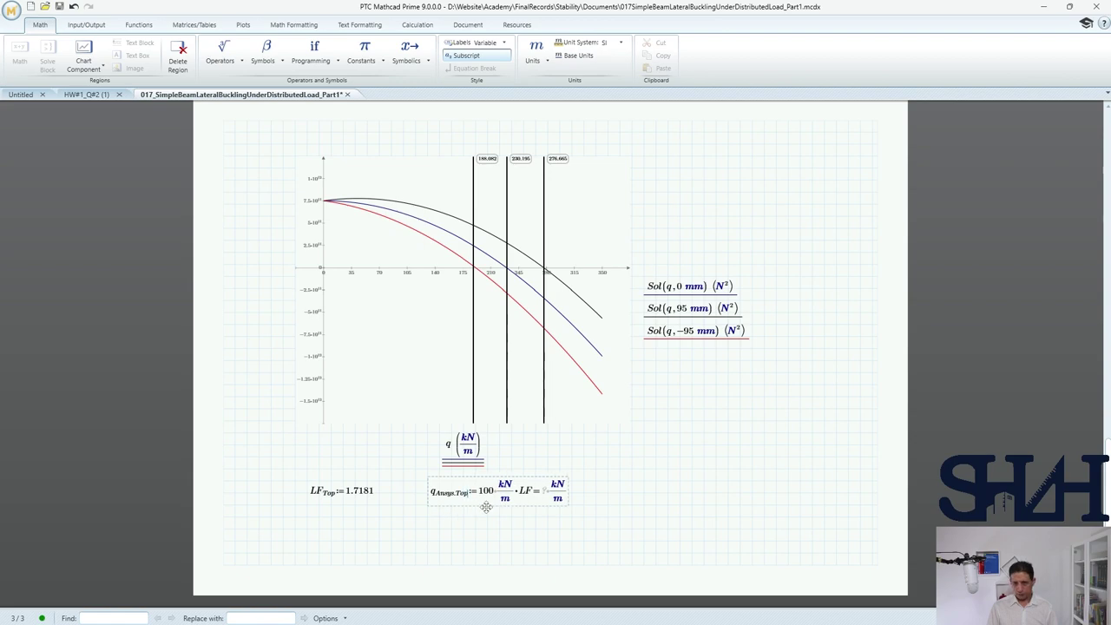
click(531, 499)
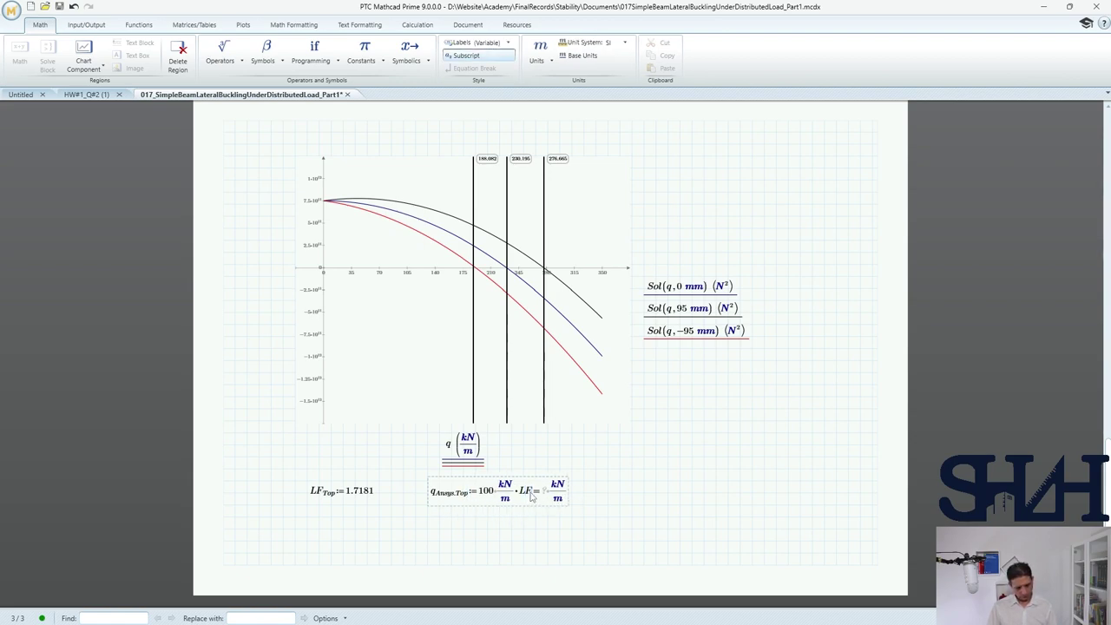
text(.Top)
click(665, 497)
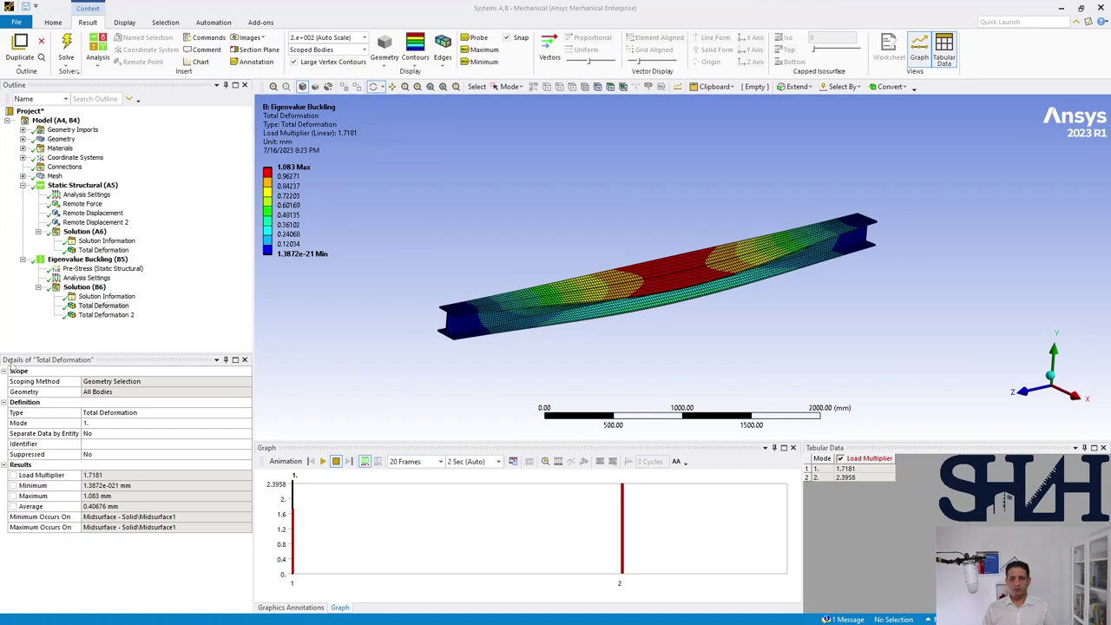
Rescope the Remote Force to the beam's 4000 mm edge and move it to Y = -95 mm
click(87, 203)
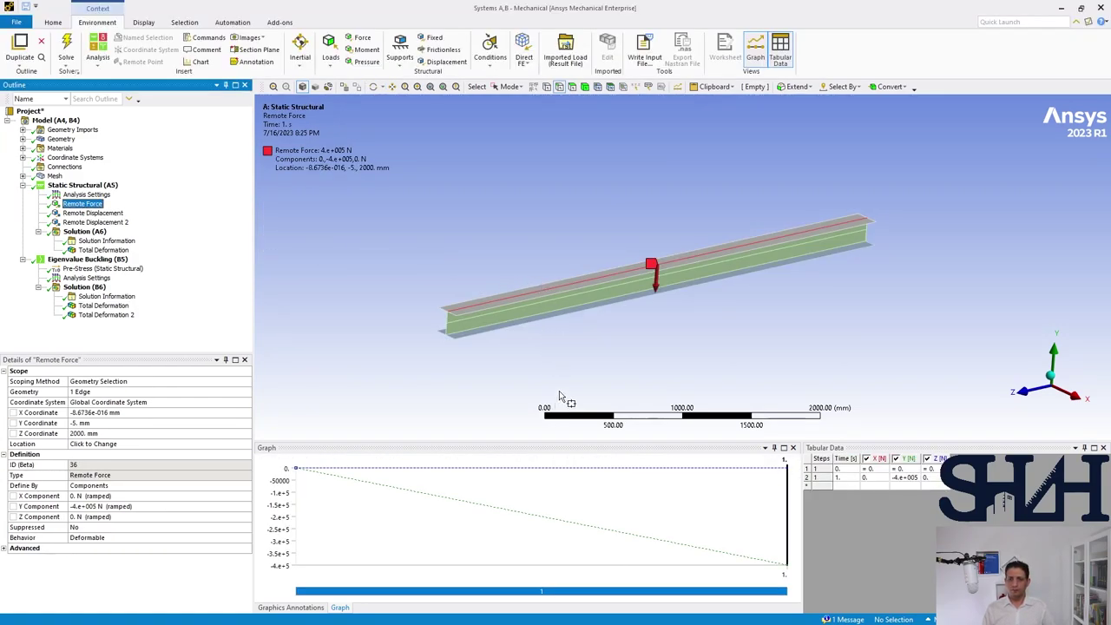
click(509, 87)
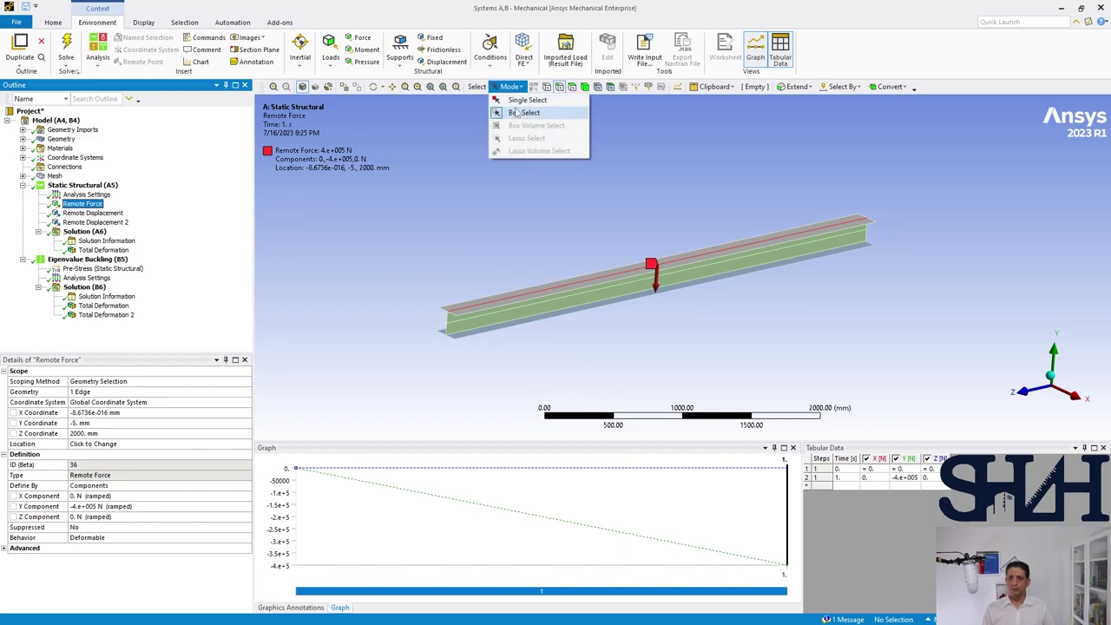
click(533, 98)
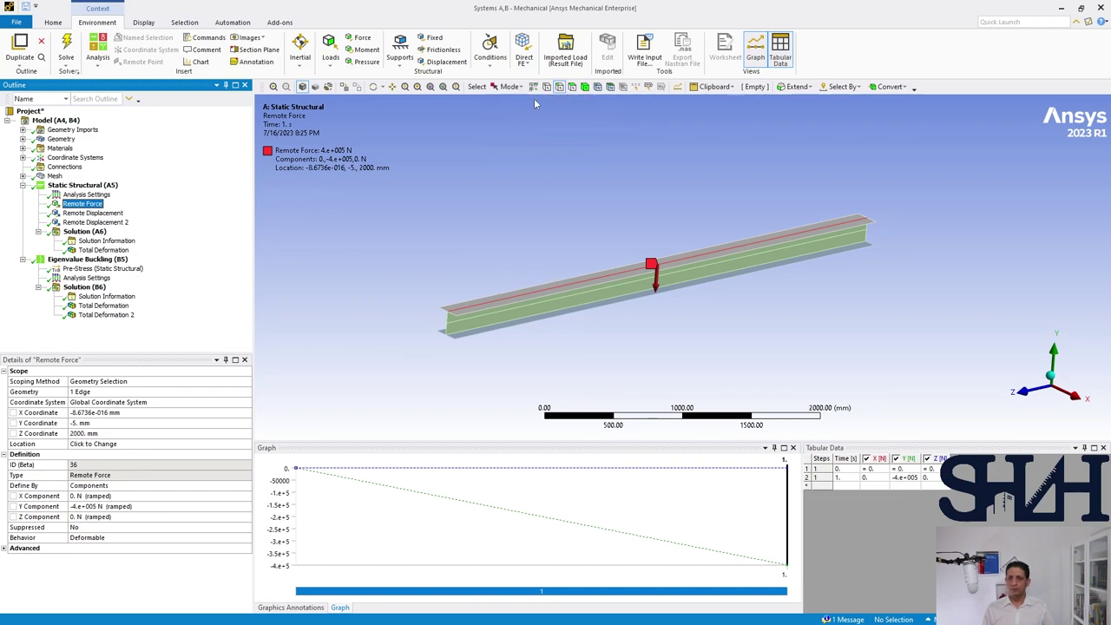
click(549, 304)
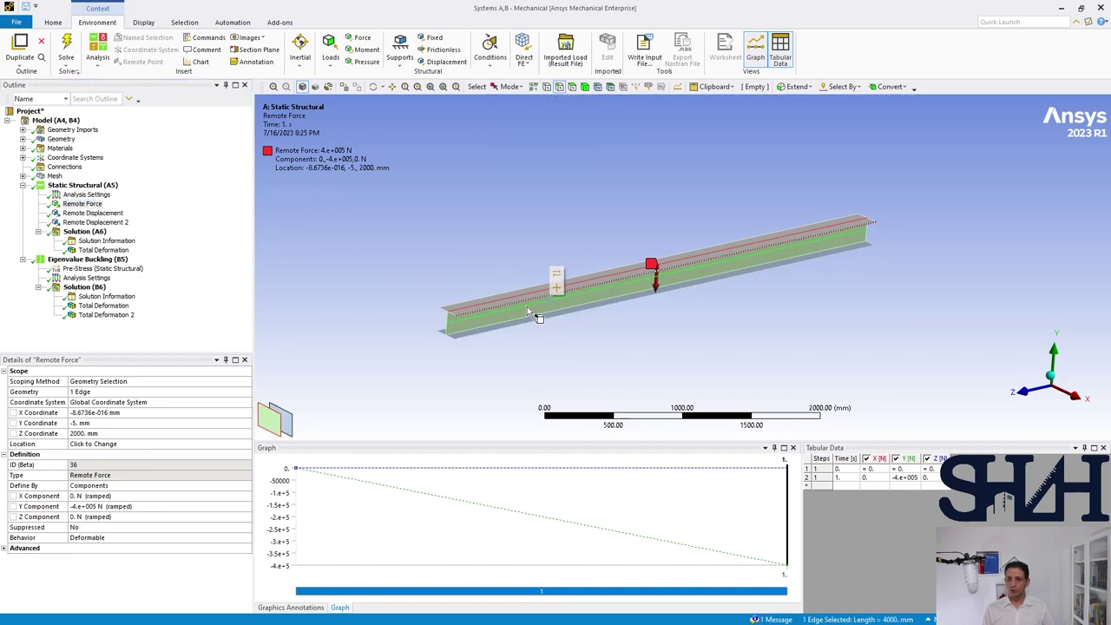
click(82, 395)
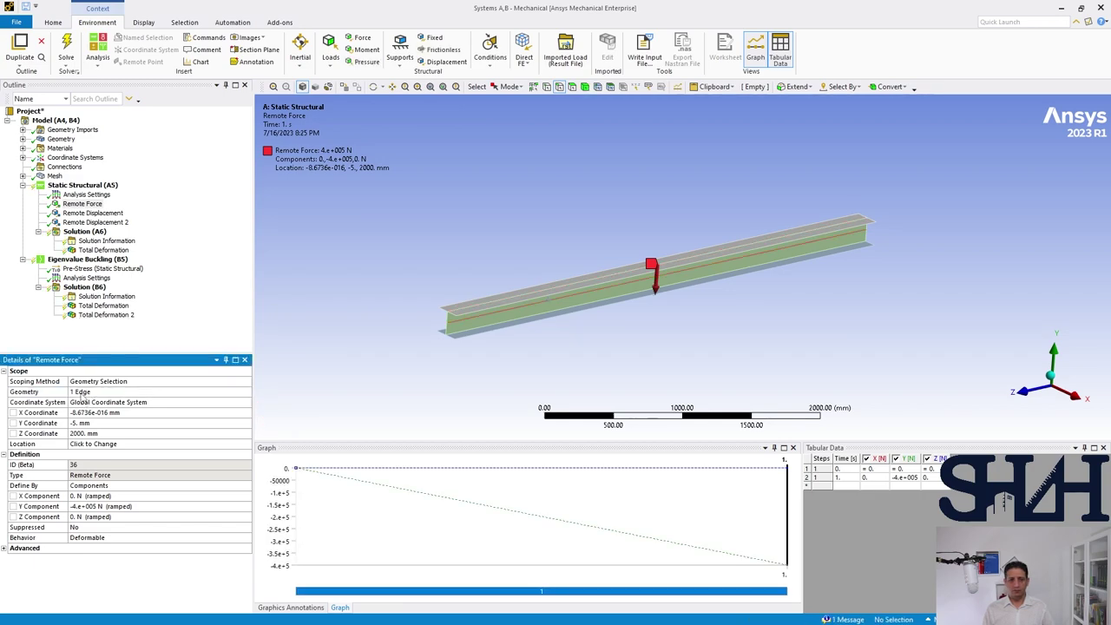
click(87, 444)
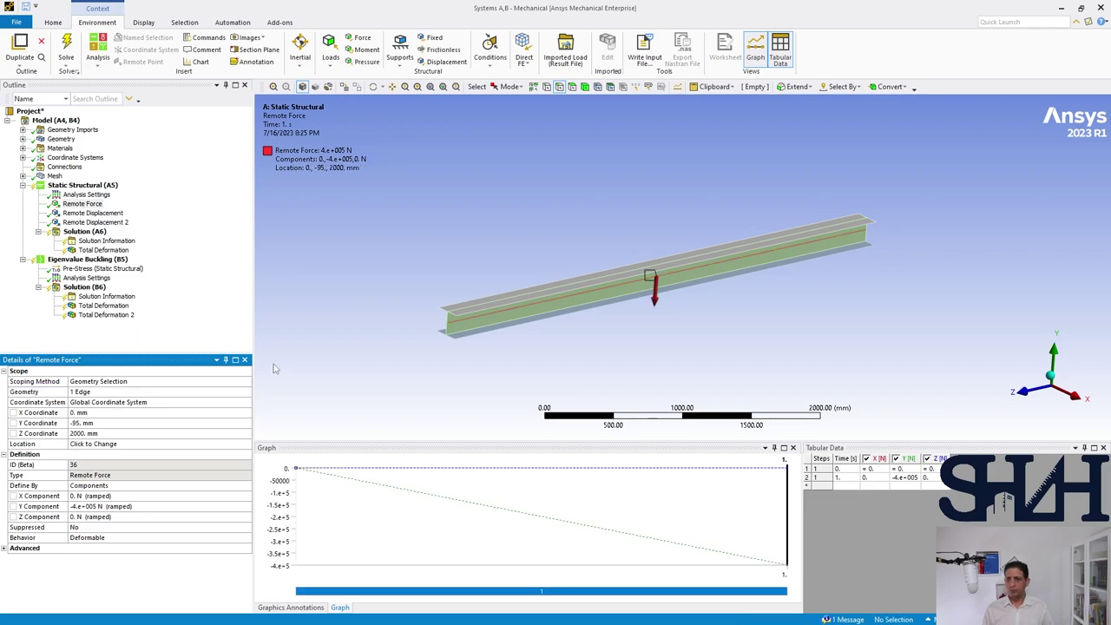
Re-solve the eigenvalue buckling analysis and show mode 1's 2.0631 load multiplier
right_click(82, 262)
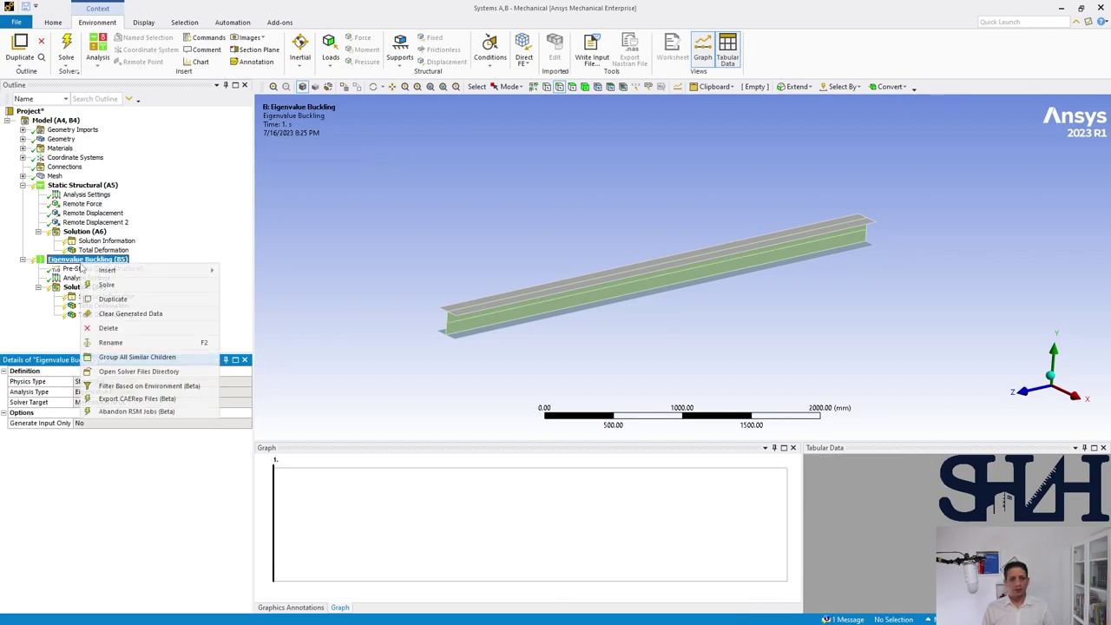
click(262, 317)
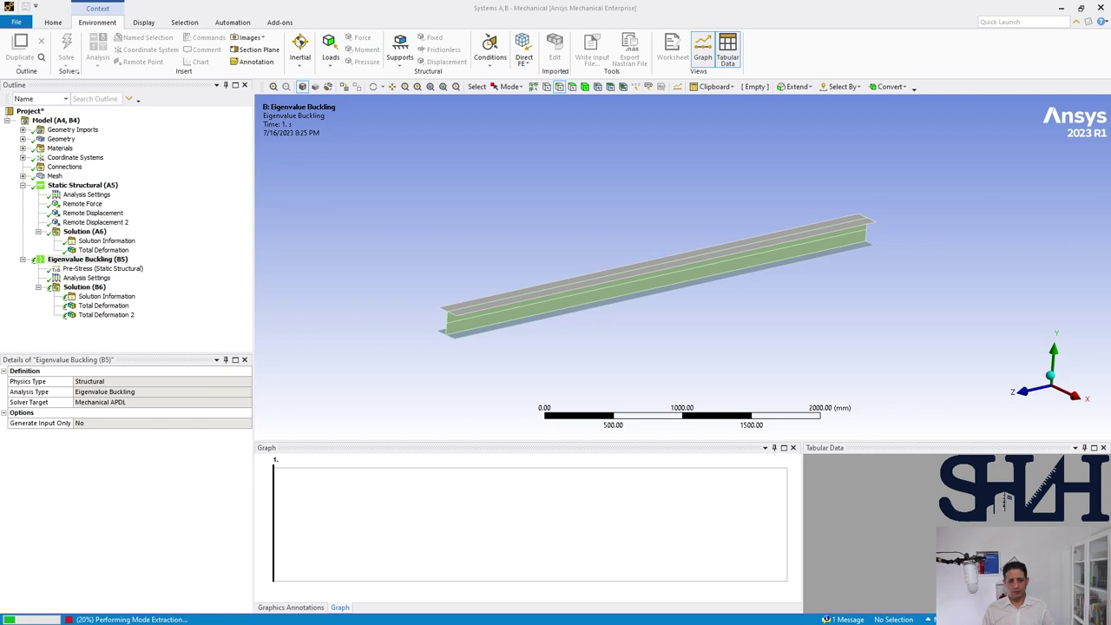
click(104, 305)
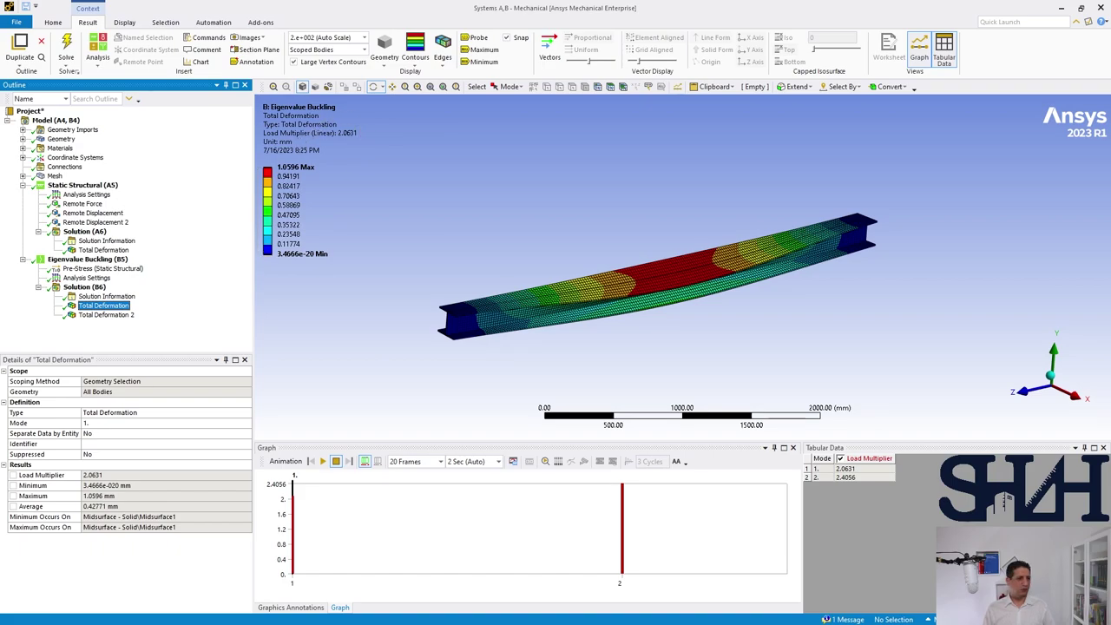
key(alt+Tab)
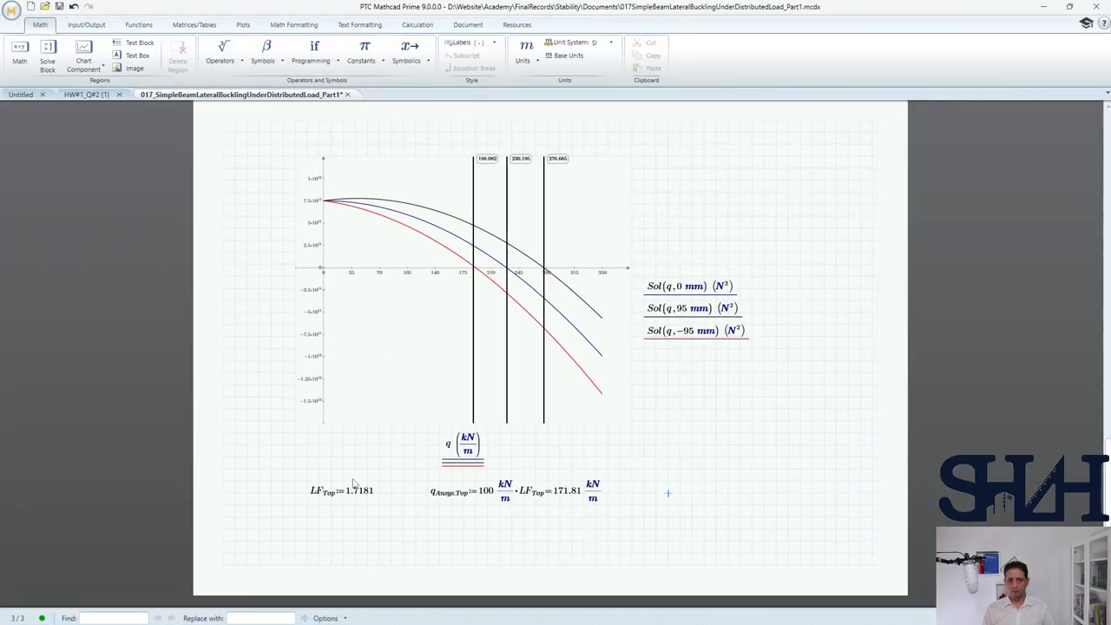
Copy the LF_Top and q_Ansys.Top regions below and change the load factor to 2.06
drag(640, 475, 301, 508)
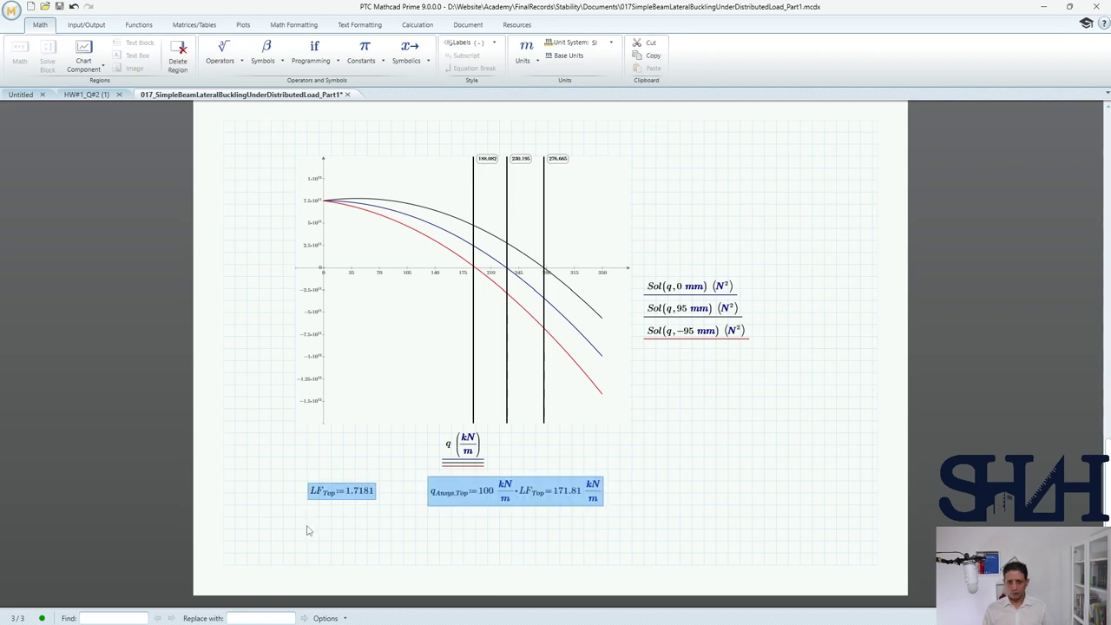
key(ctrl+c)
click(307, 530)
key(ctrl+v)
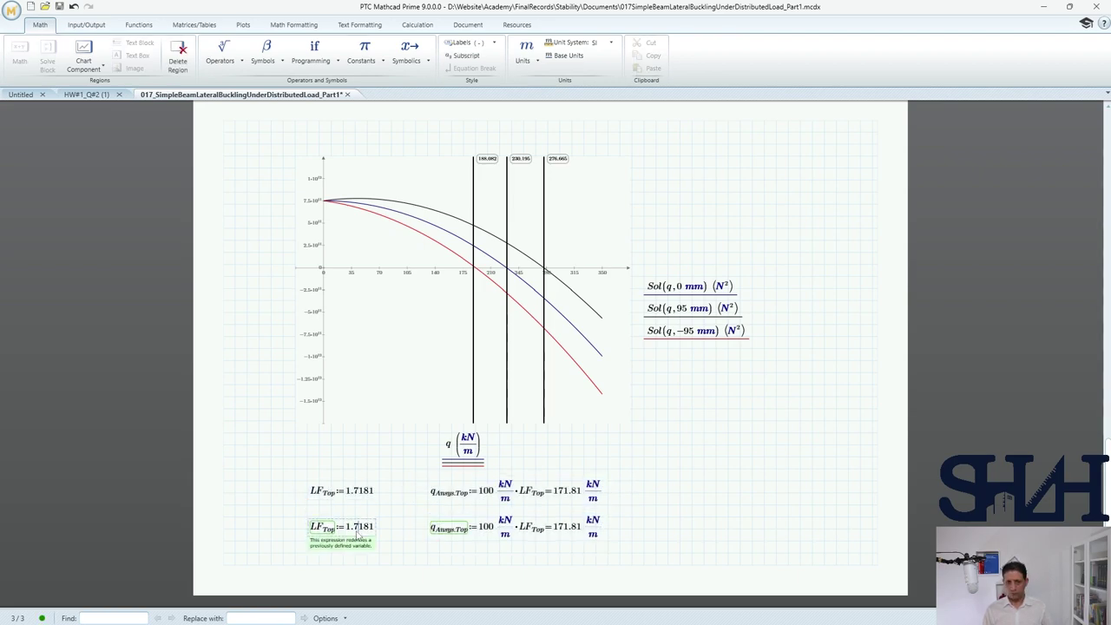
double_click(362, 527)
text(2)
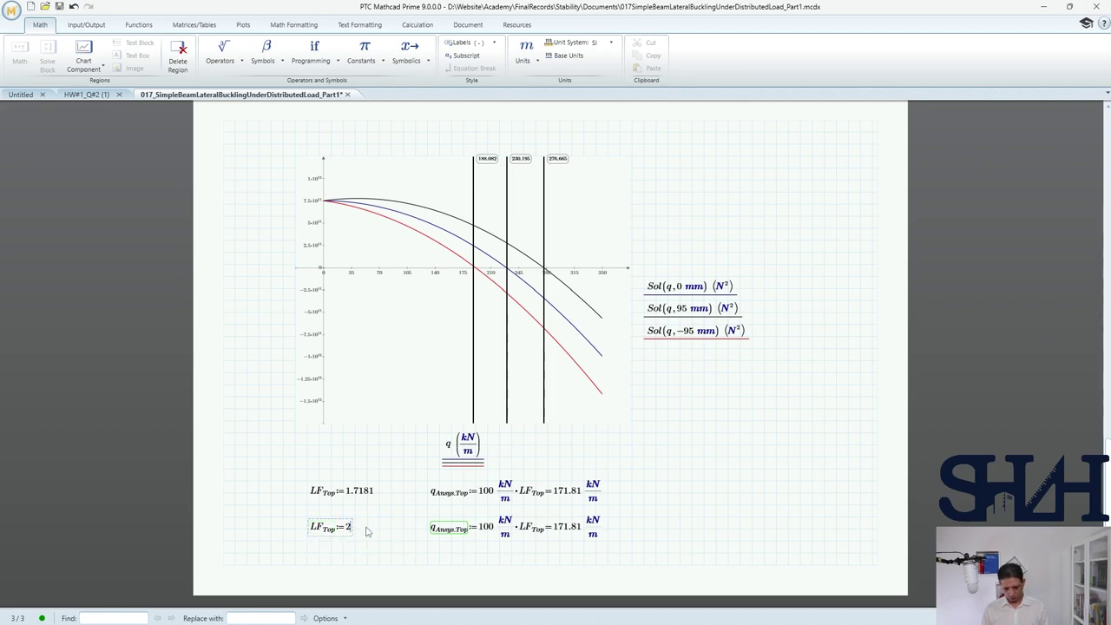
text(.06)
Rename the copied Top subscripts to NA, so q_Ansys.NA evaluates to 206 kN/m
click(333, 533)
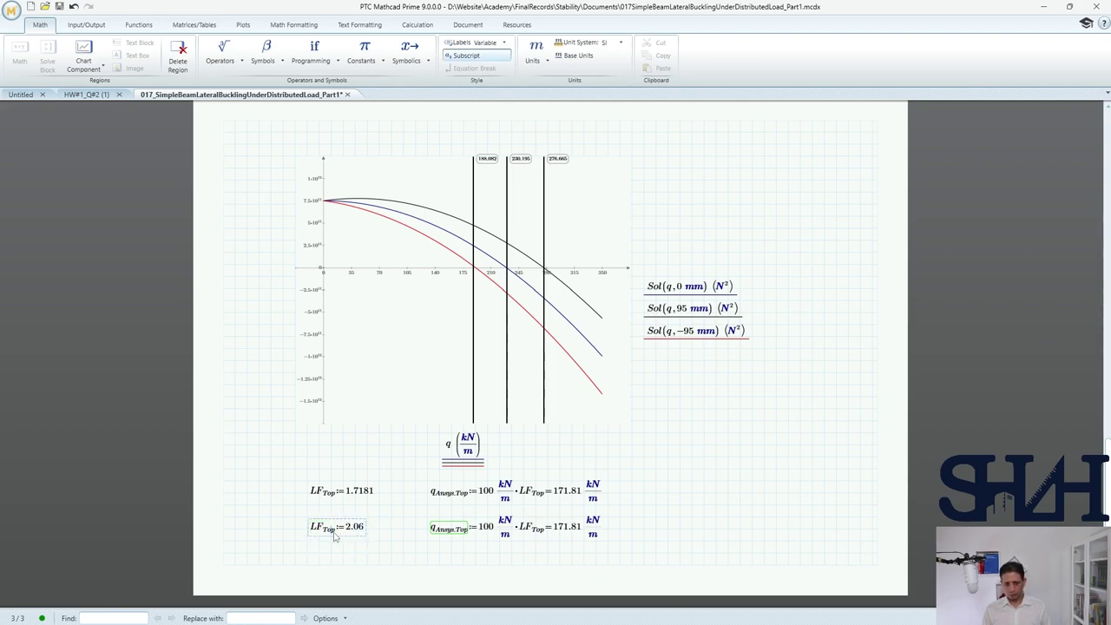
key(BackSpace)
key(BackSpace)
key(BackSpace)
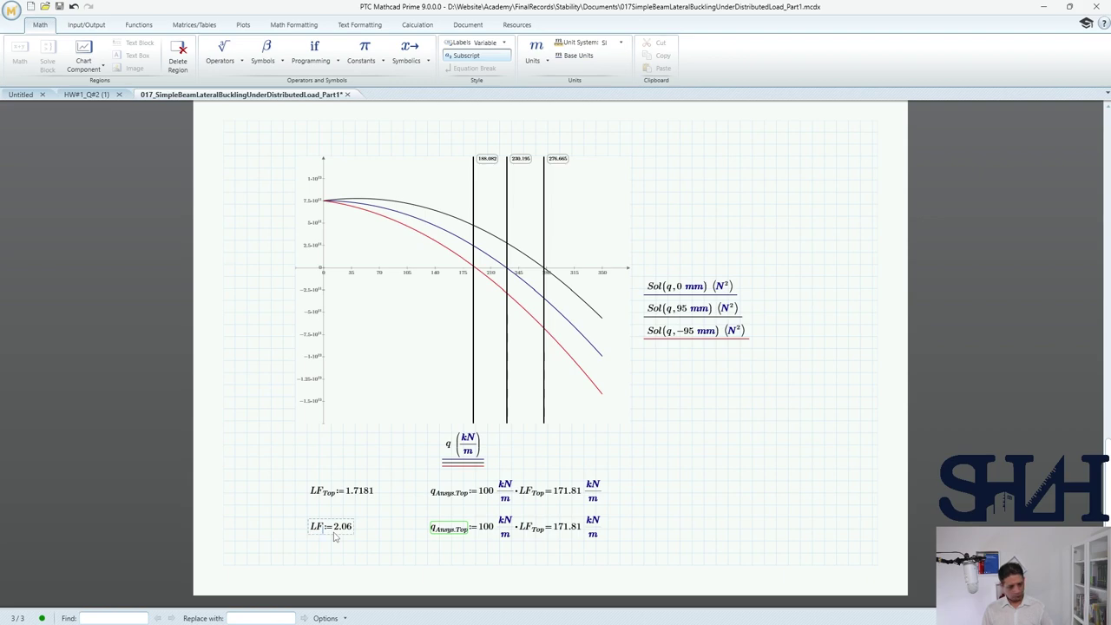
text(N)
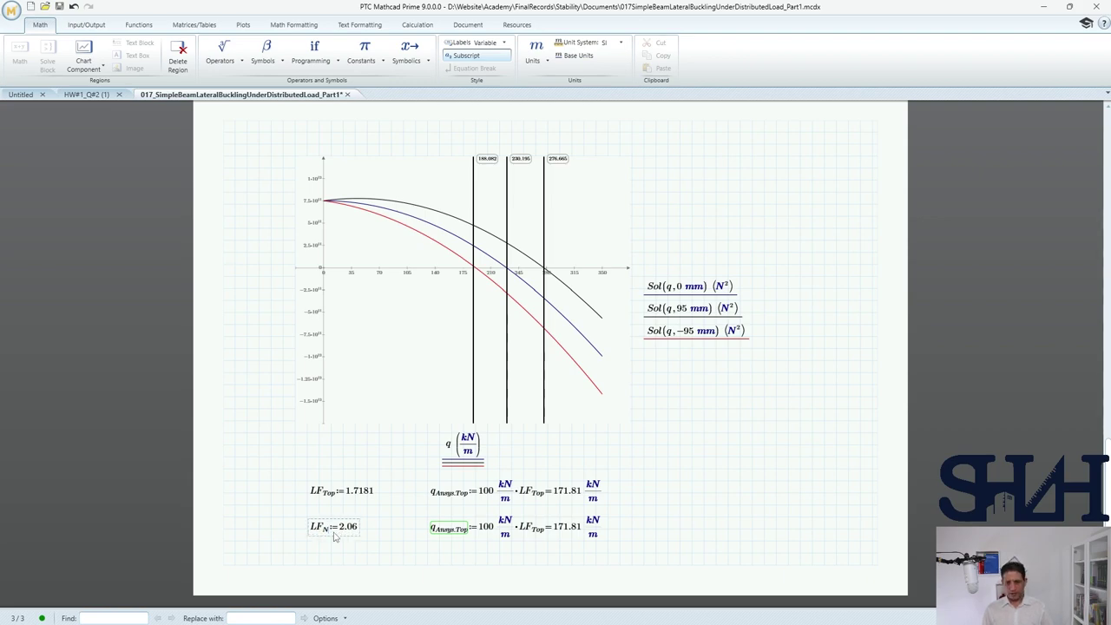
text(A)
click(465, 538)
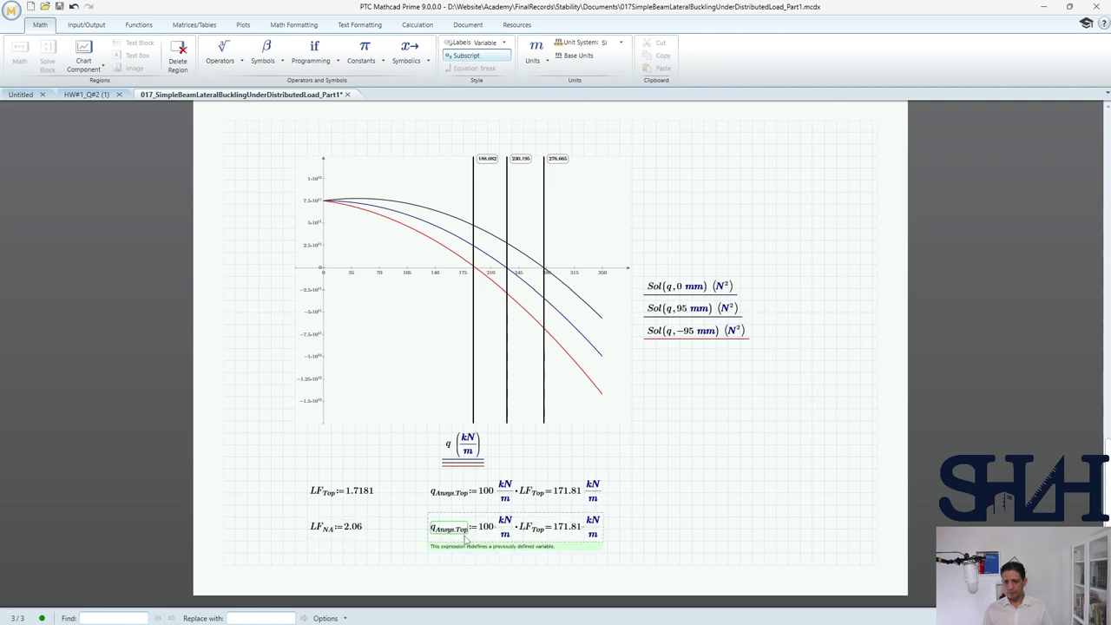
key(BackSpace)
key(BackSpace)
key(BackSpace)
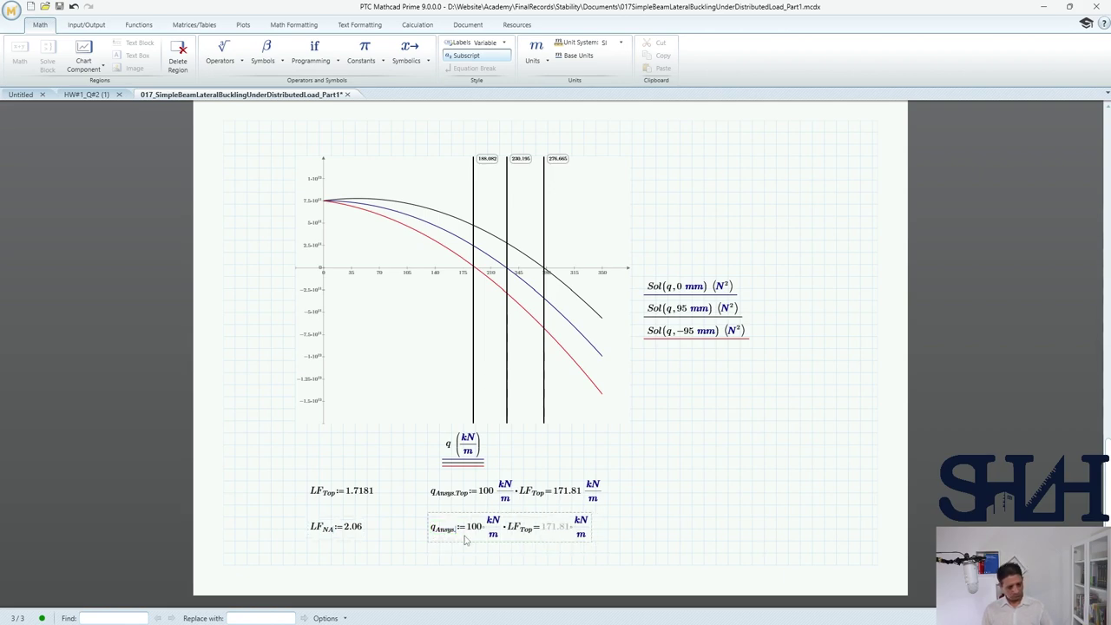
text(NA)
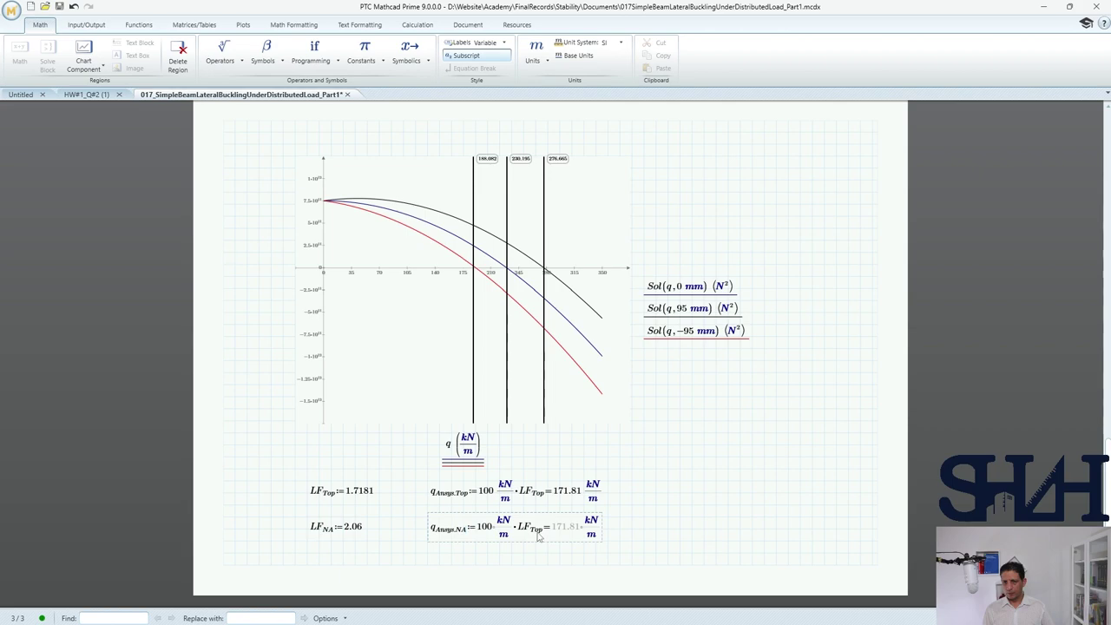
click(543, 537)
key(BackSpace)
key(BackSpace)
key(BackSpace)
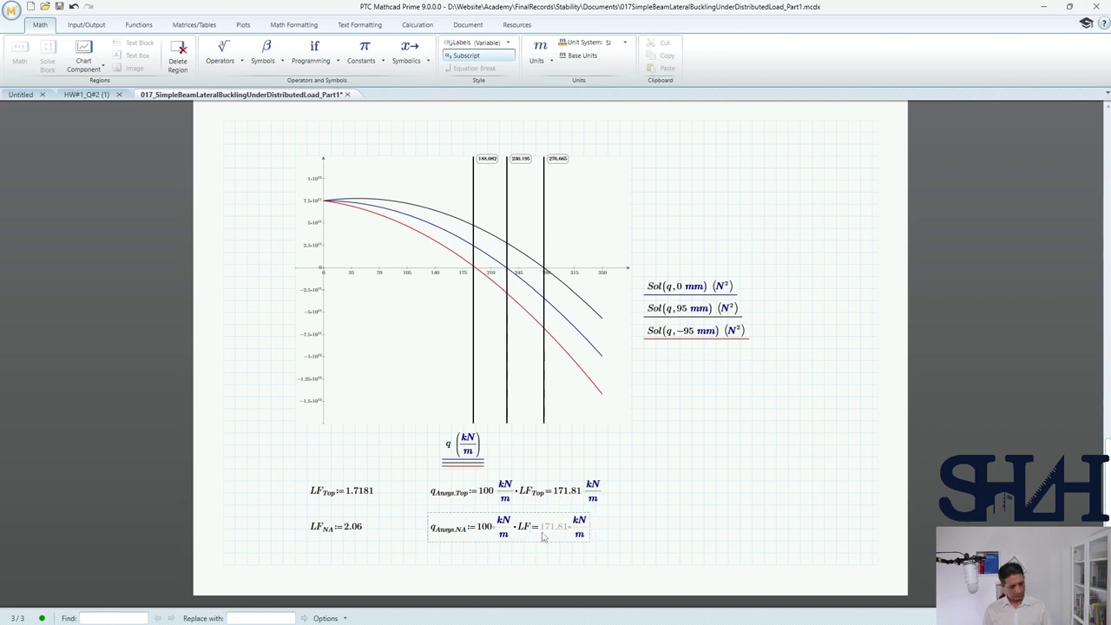
text(NA)
click(630, 530)
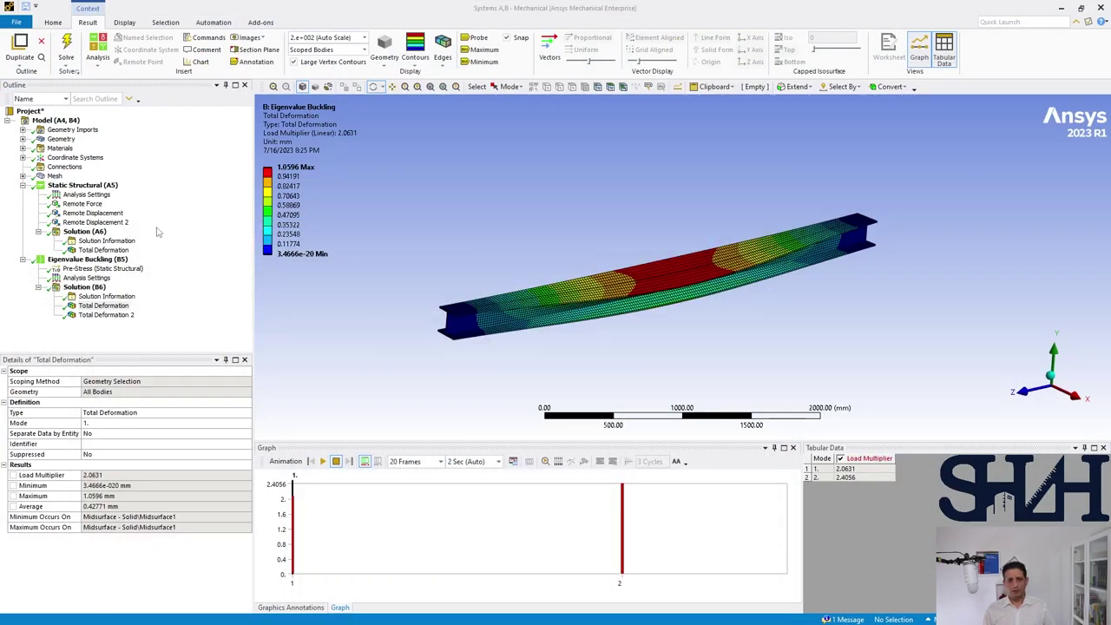
Scope the Remote Force to the beam's bottom edge, placing it at Y = -185 mm
click(79, 203)
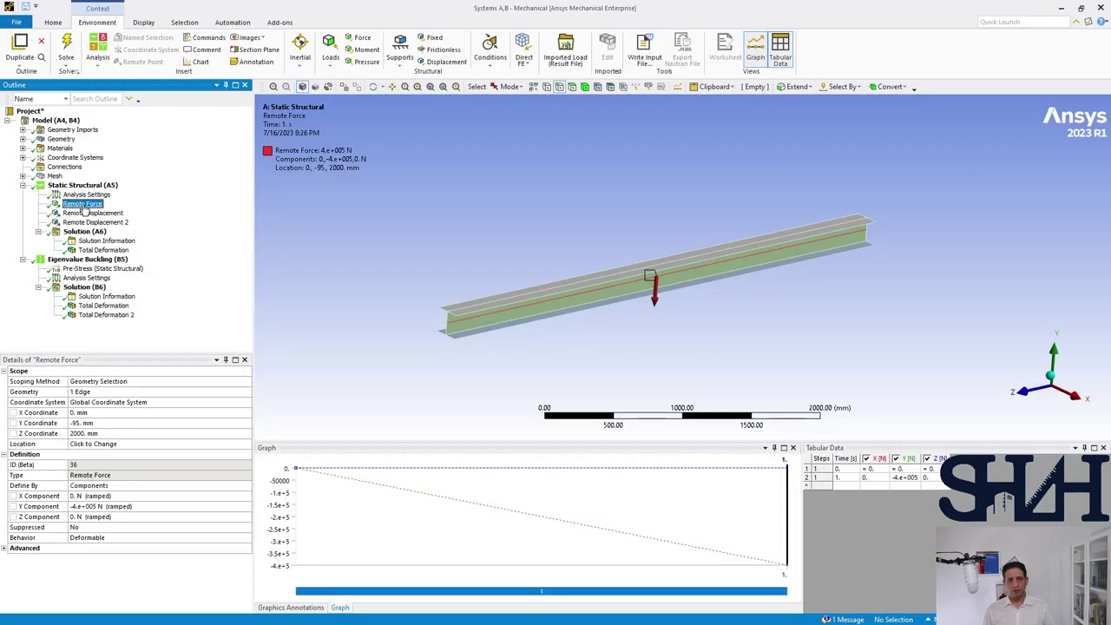
click(549, 310)
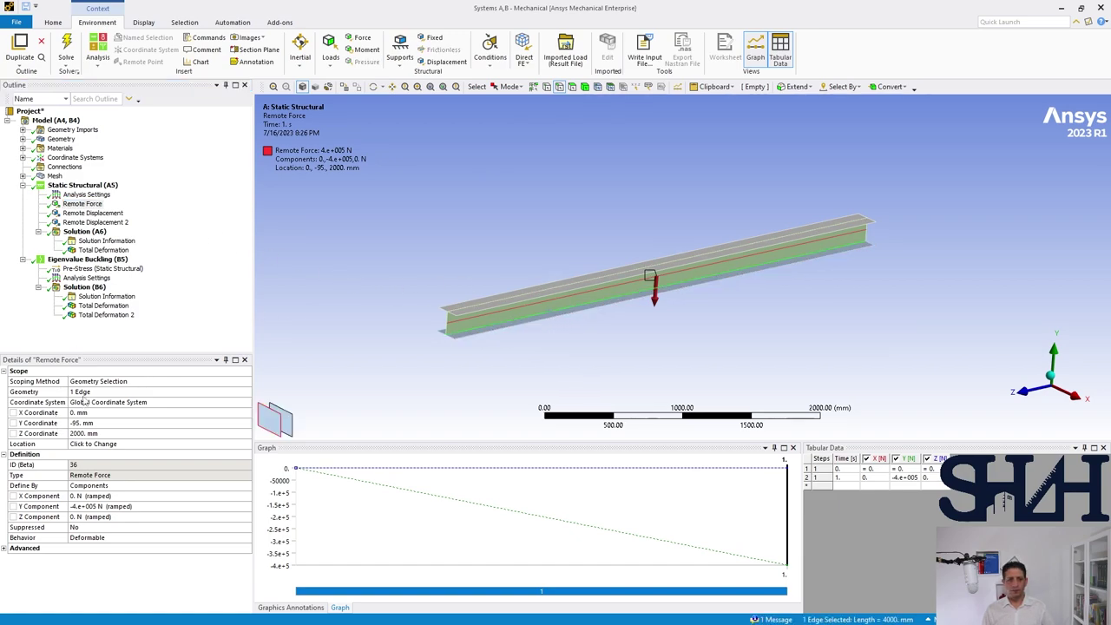
click(85, 391)
click(79, 444)
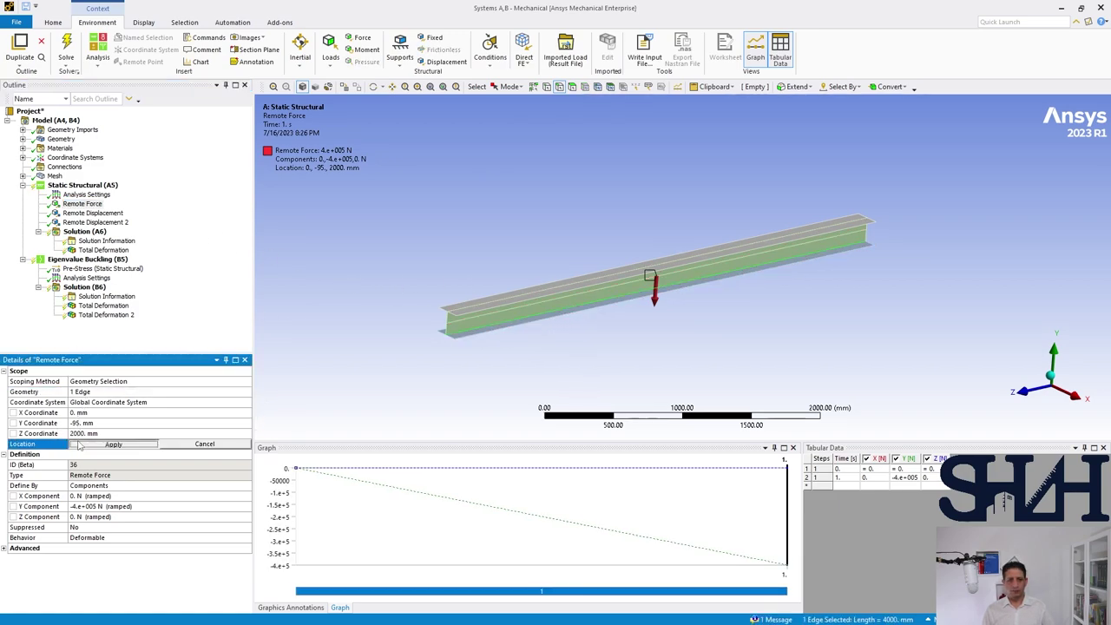
click(87, 260)
right_click(90, 260)
key(Escape)
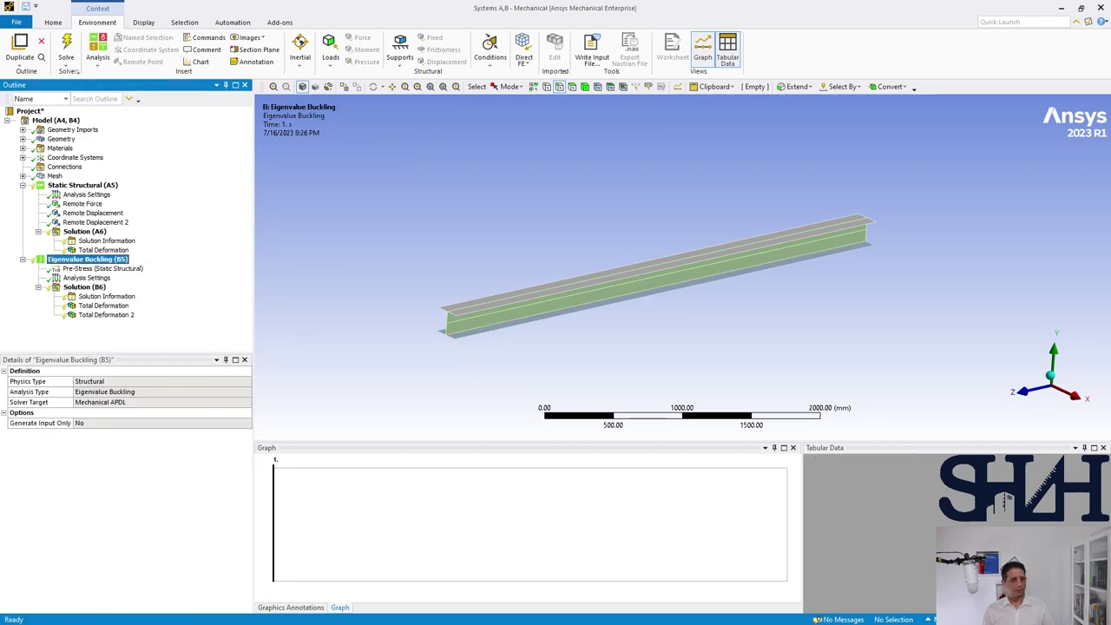
key(alt+Tab)
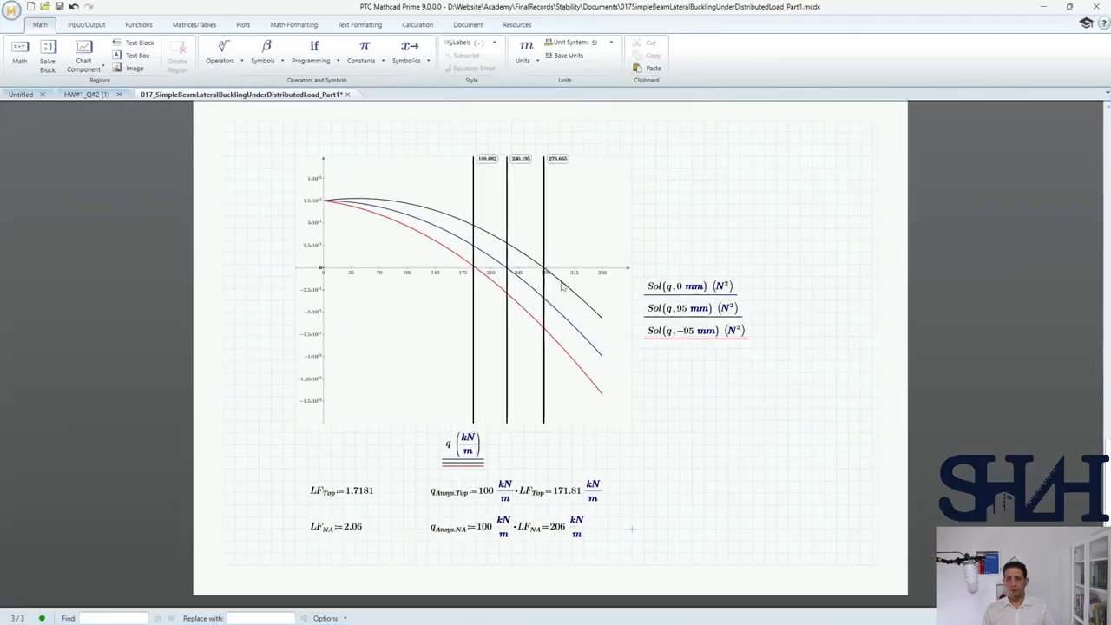
Shift the buckling plot and the four LF and q_Ansys regions upward on the worksheet
drag(613, 526, 310, 539)
click(520, 392)
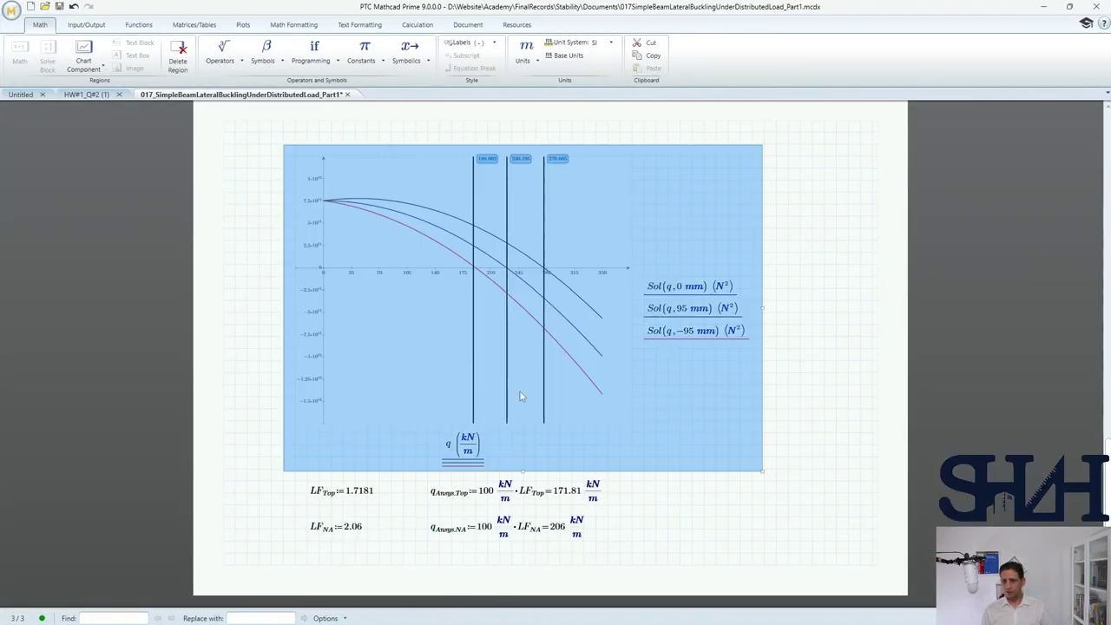
key(Up)
key(Up)
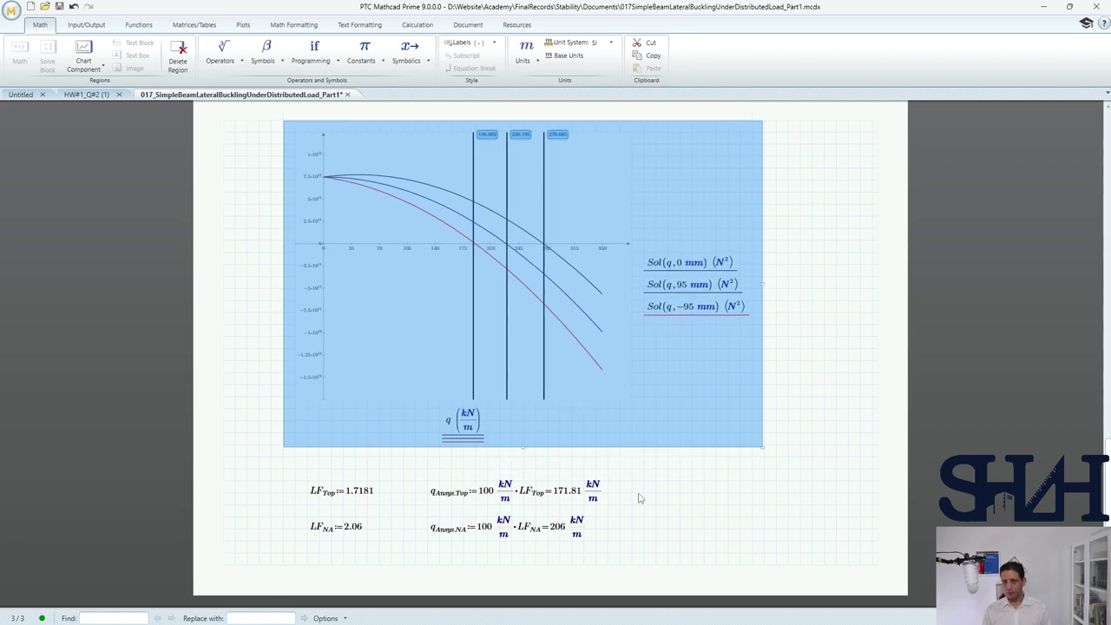
drag(639, 497, 466, 544)
drag(619, 493, 292, 526)
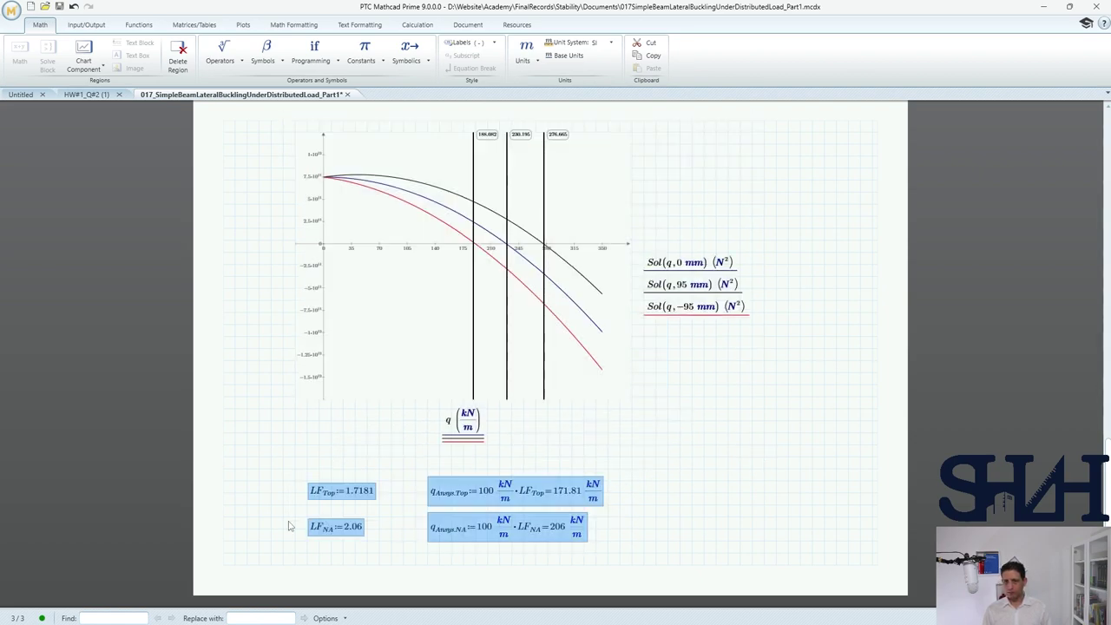
click(291, 526)
click(641, 480)
drag(616, 496, 294, 541)
key(Up)
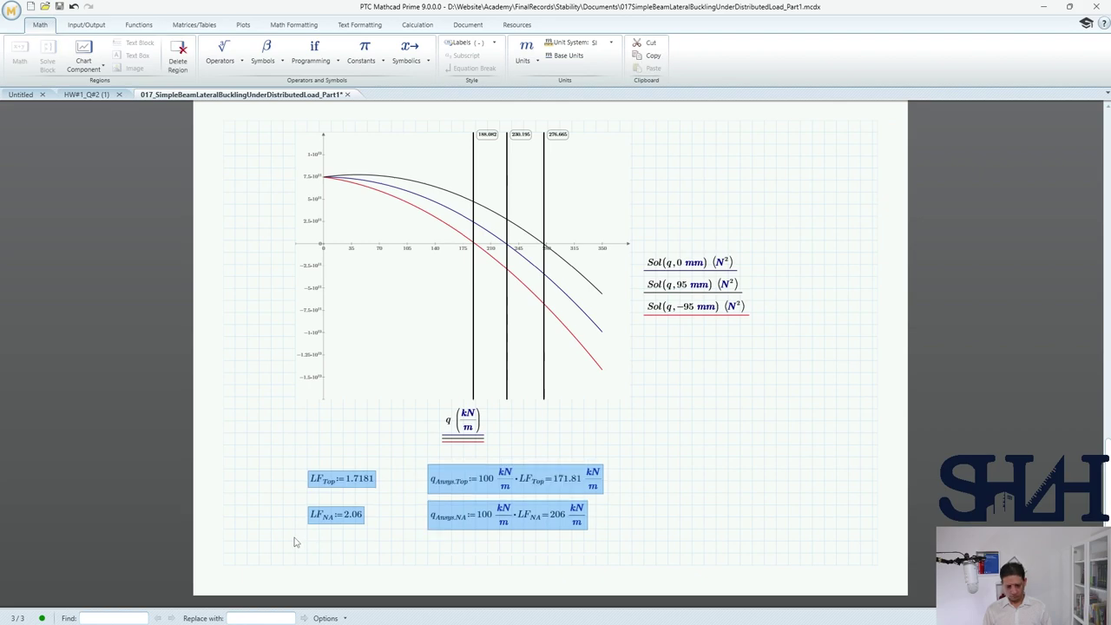
key(Up)
click(310, 540)
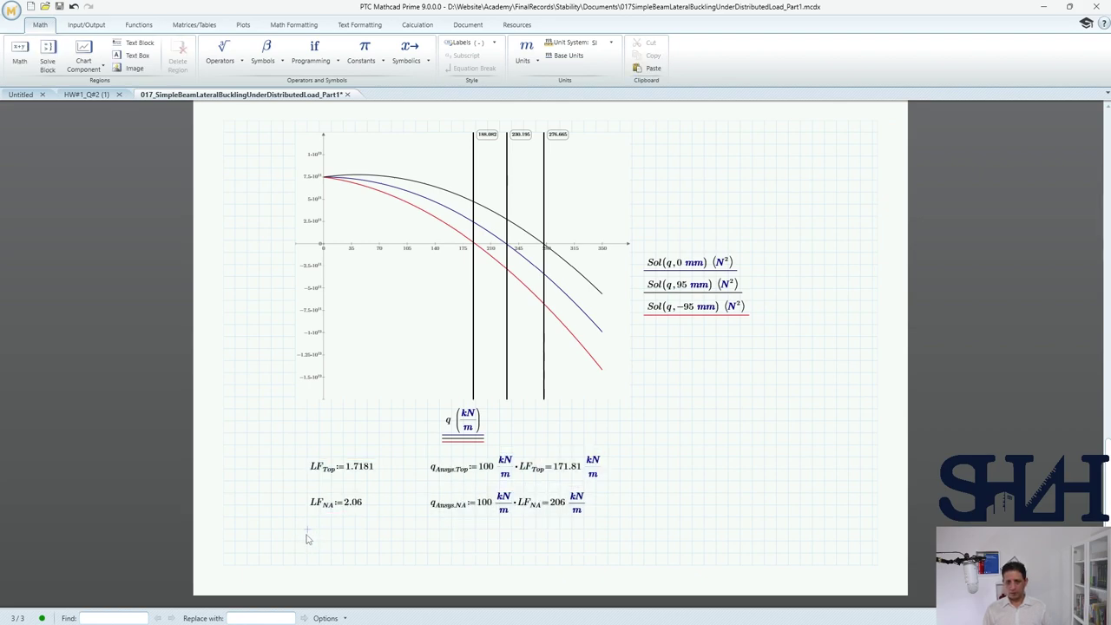
Paste a copy of the LF_NA and q_Ansys.NA regions below and rename it LF_Bot := 2.06
drag(307, 531, 460, 512)
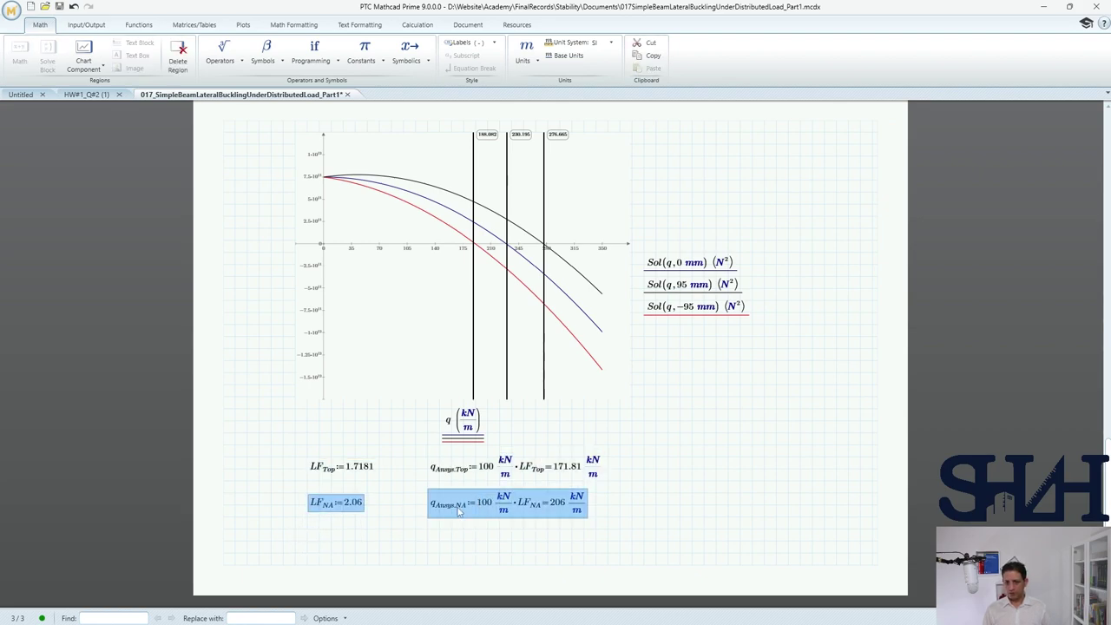
click(306, 537)
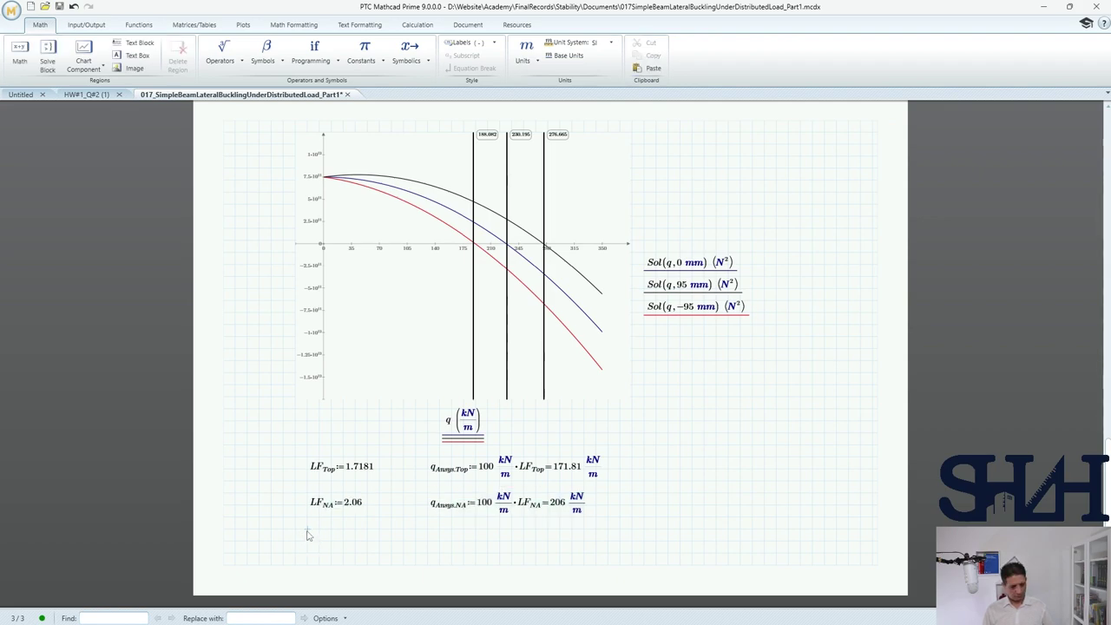
key(ctrl+v)
key(Down)
key(Down)
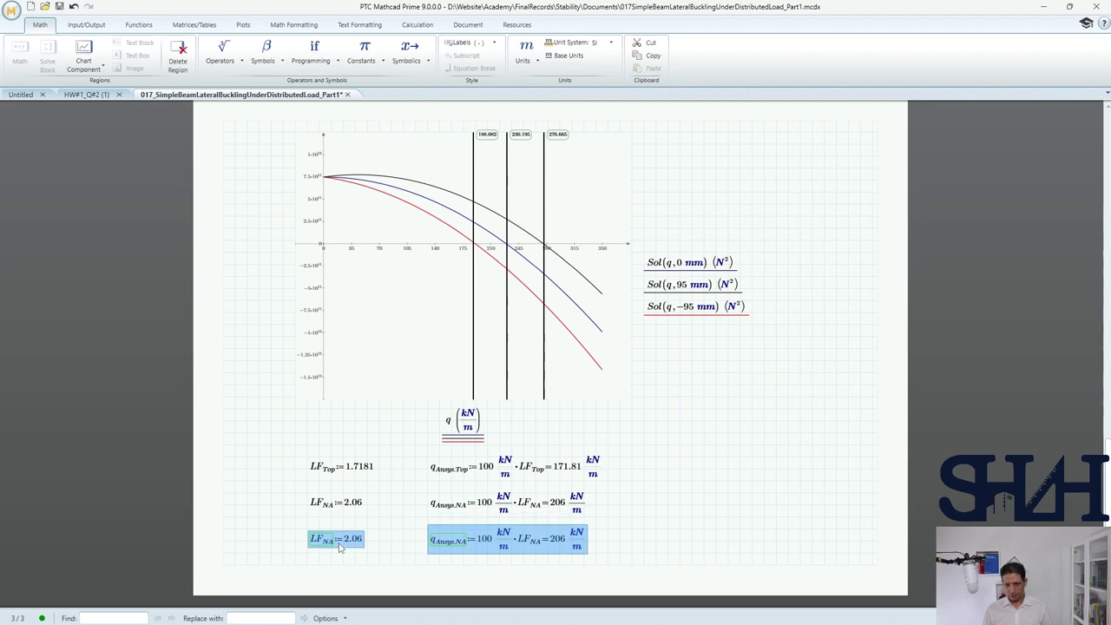
click(334, 544)
key(BackSpace)
key(BackSpace)
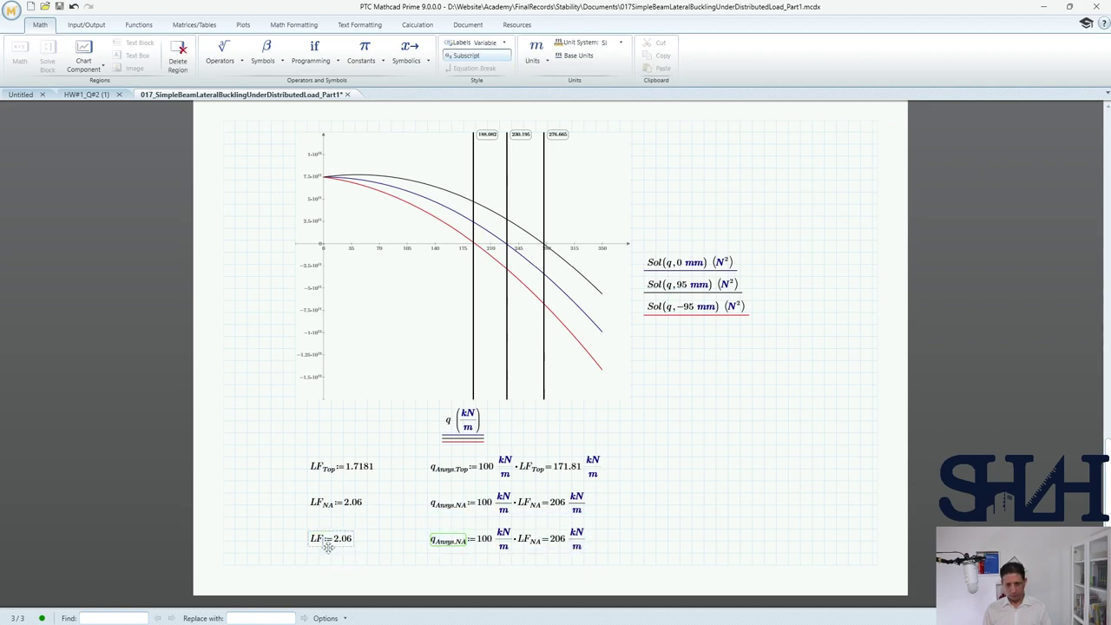
text(Bot)
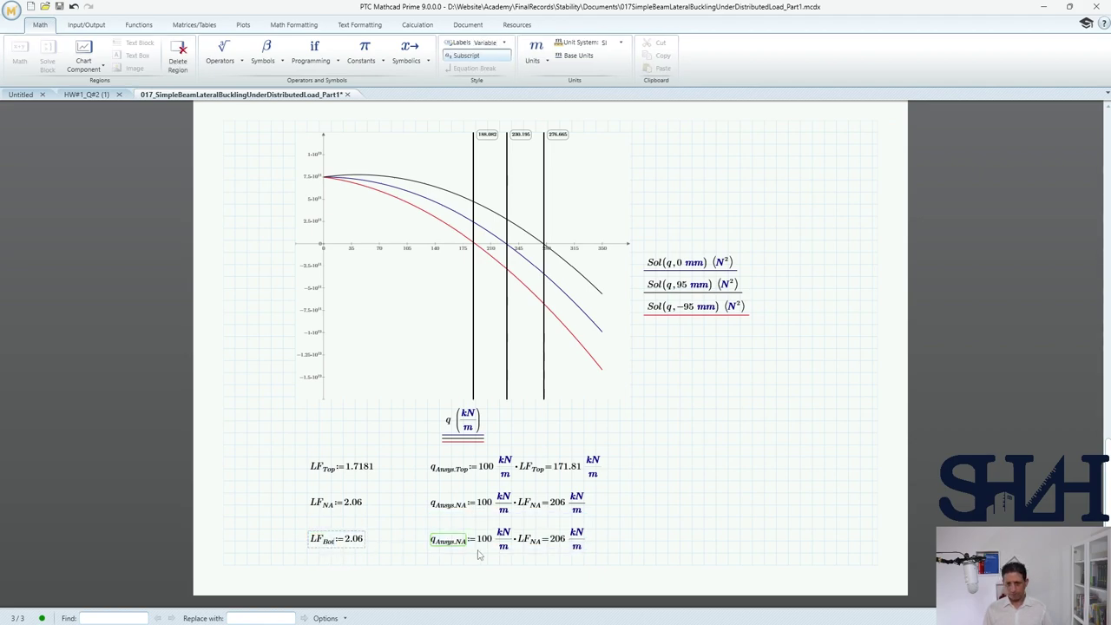
Change the copied load definition to q_Ansys.Bot = 100 kN/m · LF_Bot
click(465, 543)
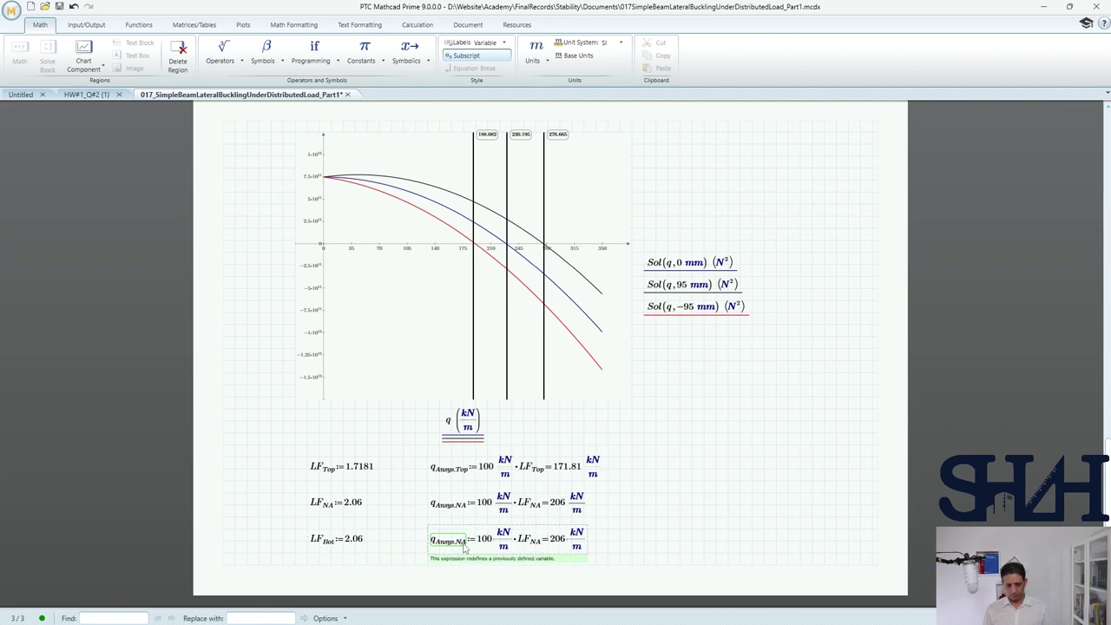
key(BackSpace)
key(BackSpace)
text(Bot)
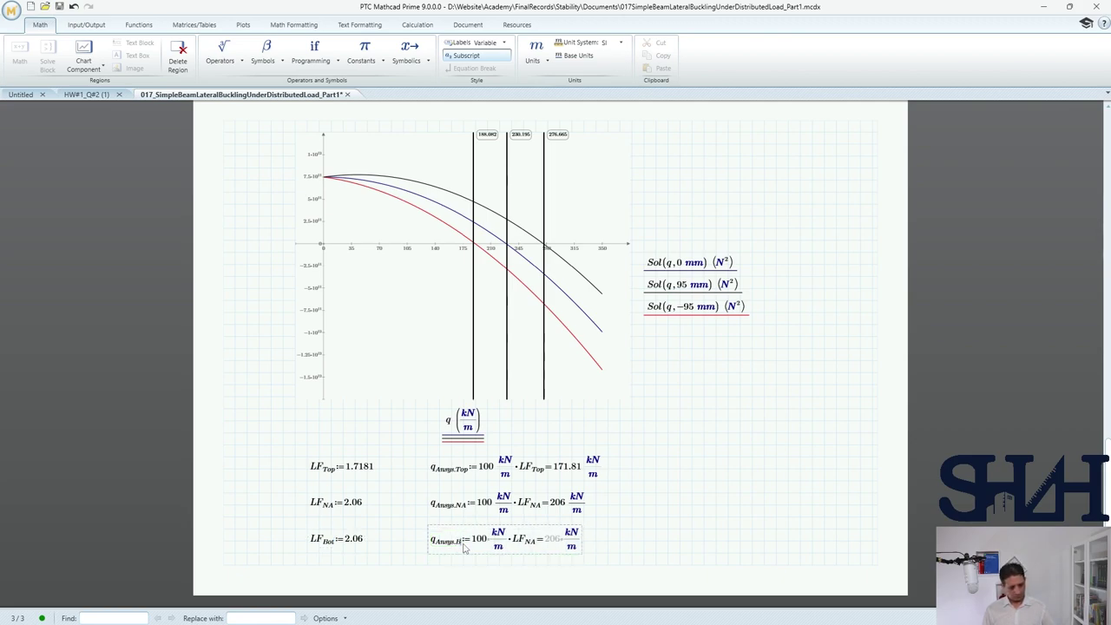
click(537, 553)
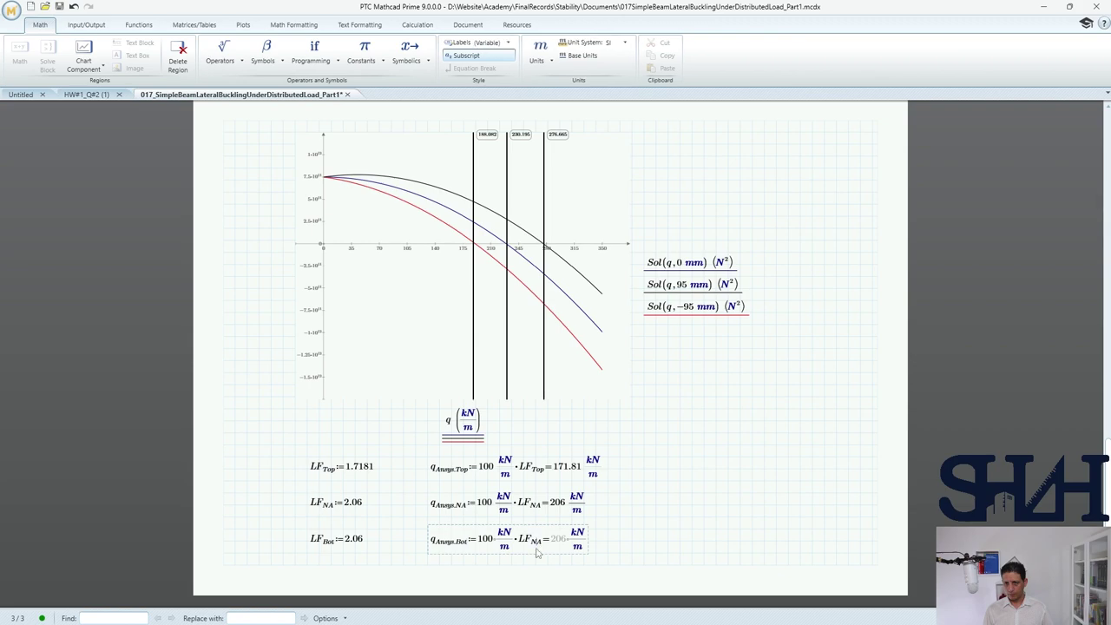
key(BackSpace)
key(BackSpace)
text(Bot)
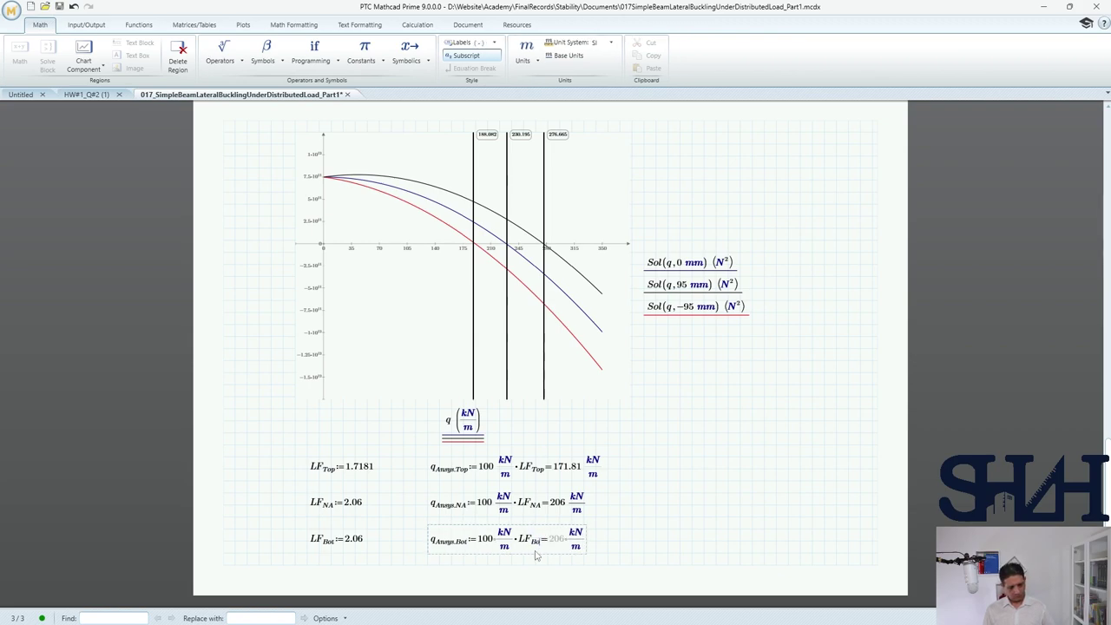
click(643, 541)
key(alt+Tab)
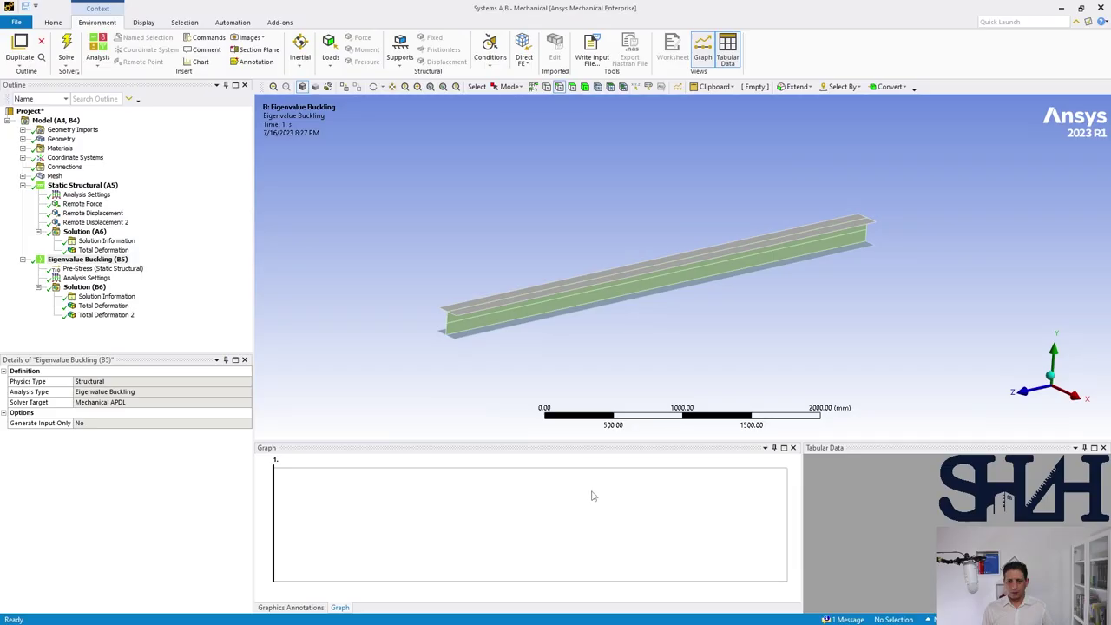
Inspect buckling modes 1 and 2 (load multiplier 2.4108) and show the Eigenvalue Buckling analysis settings
click(100, 306)
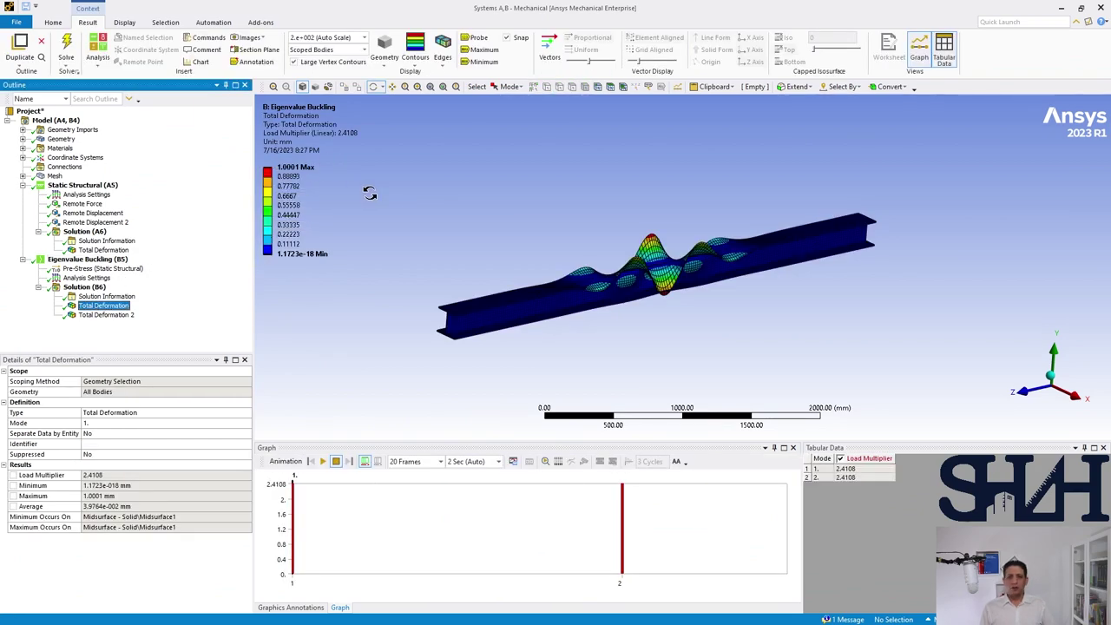
drag(448, 248, 480, 261)
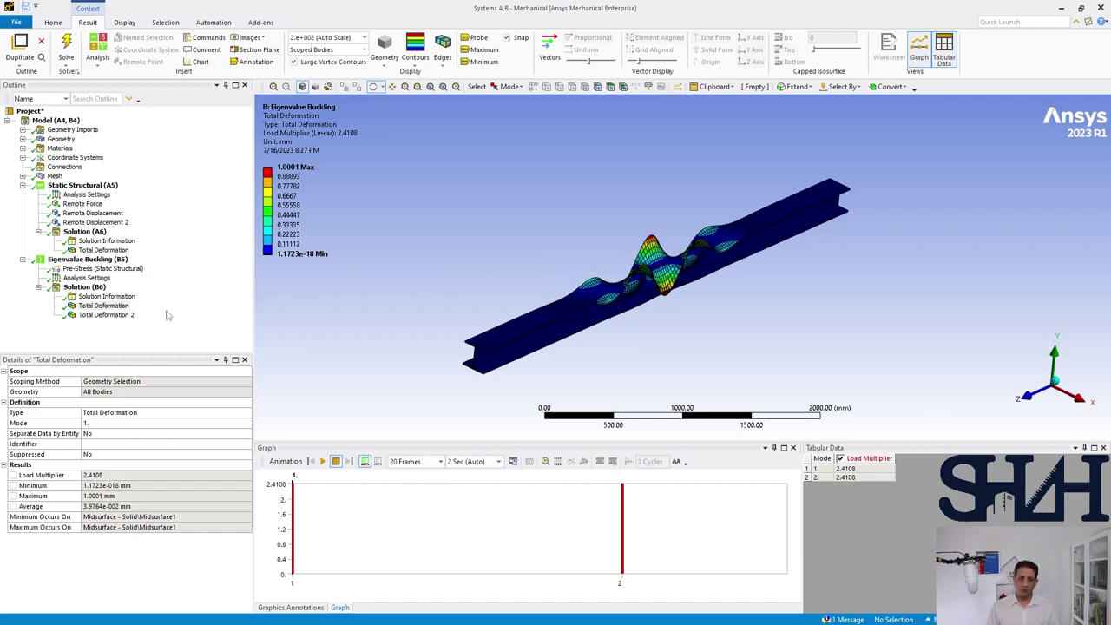
click(106, 315)
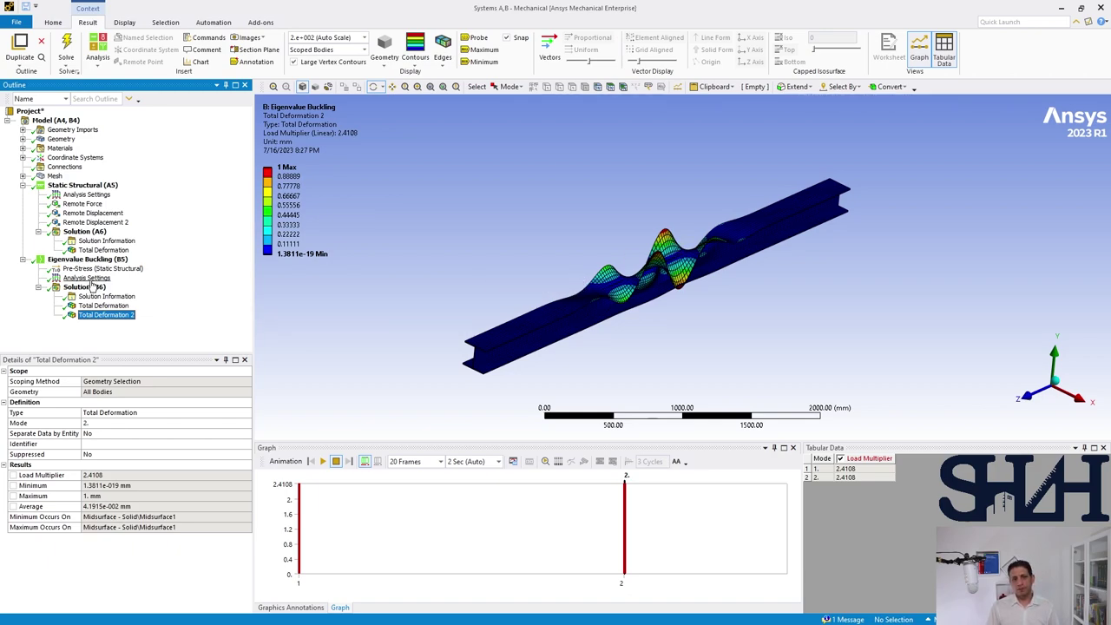
click(88, 278)
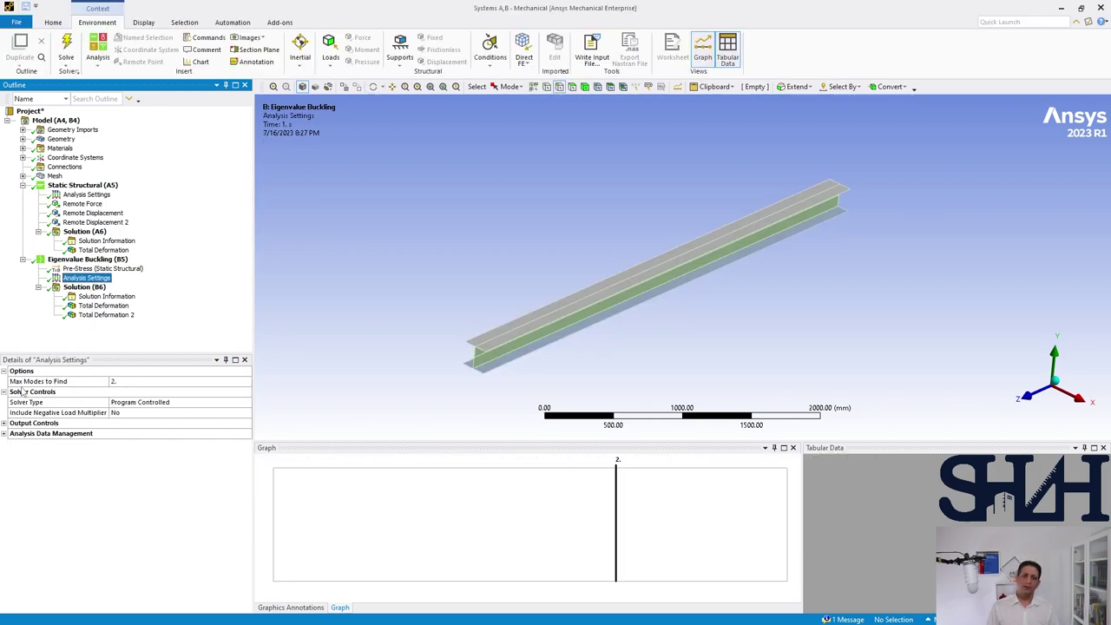
Set Max Modes to Find to 5 and evaluate the buckling solution's results
click(148, 388)
drag(207, 385, 209, 384)
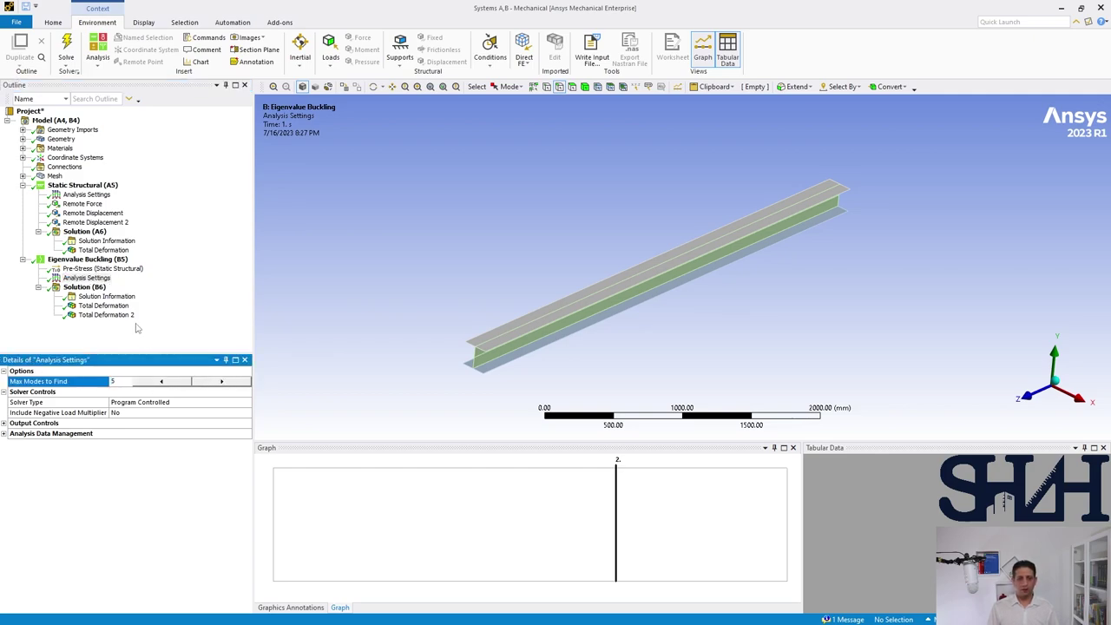
right_click(94, 289)
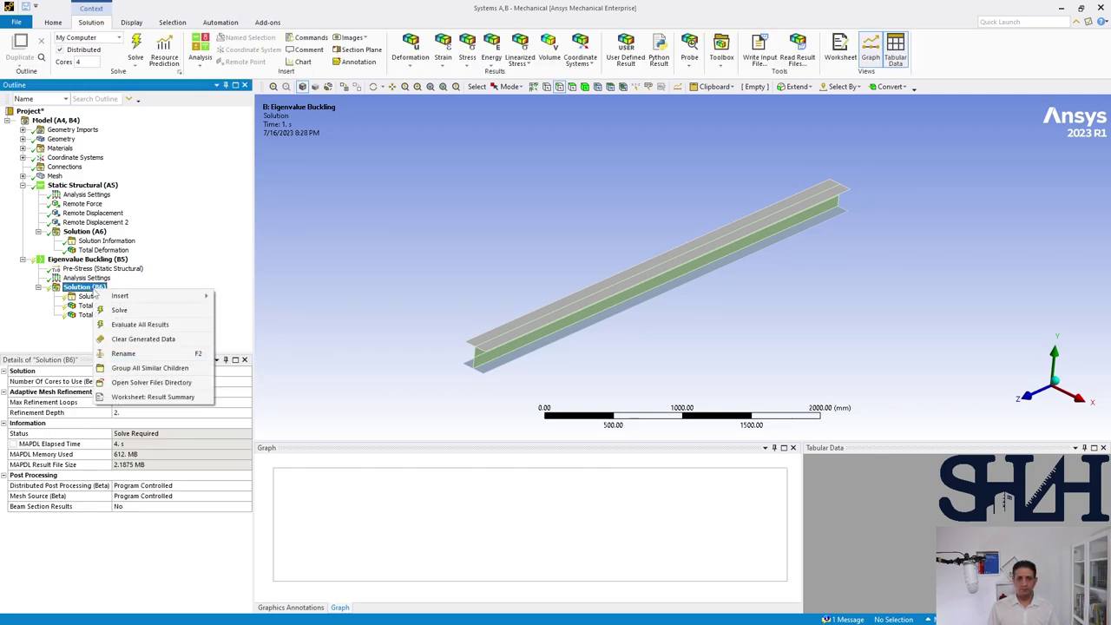
click(142, 324)
Delete the two old Total Deformation results and re-solve the buckling analysis for five modes
click(103, 306)
ctrl+click(104, 314)
right_click(93, 316)
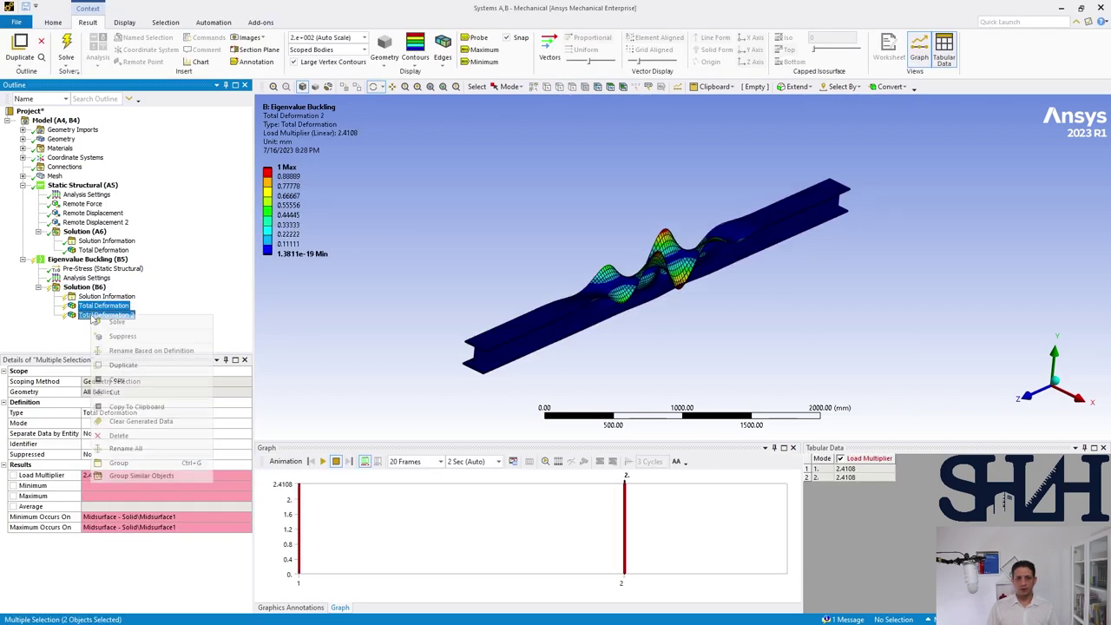
click(118, 435)
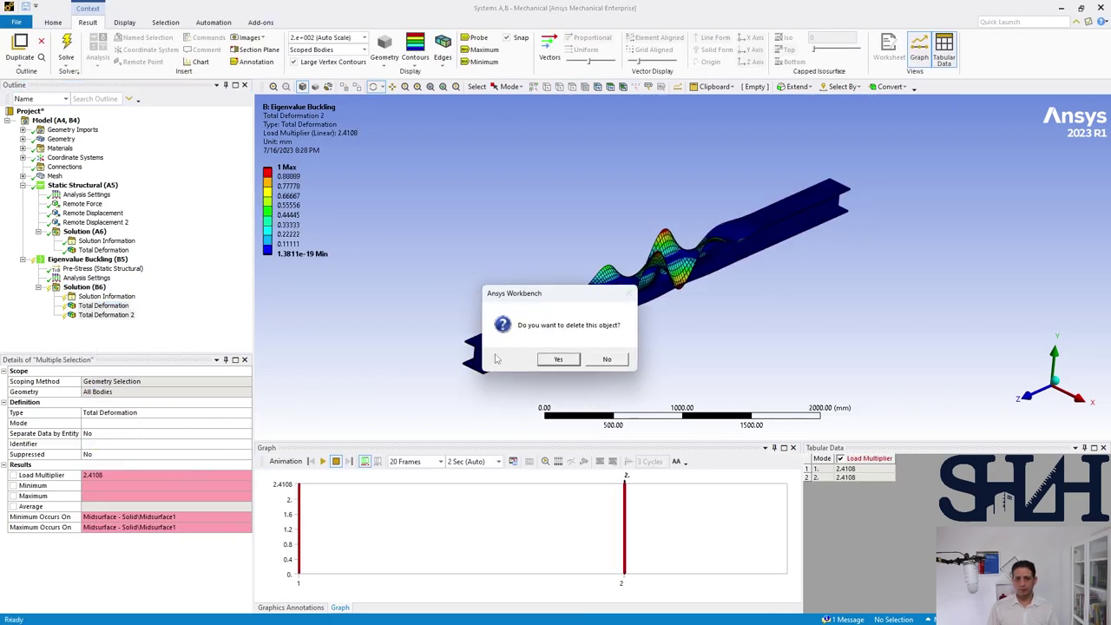
click(557, 359)
right_click(86, 290)
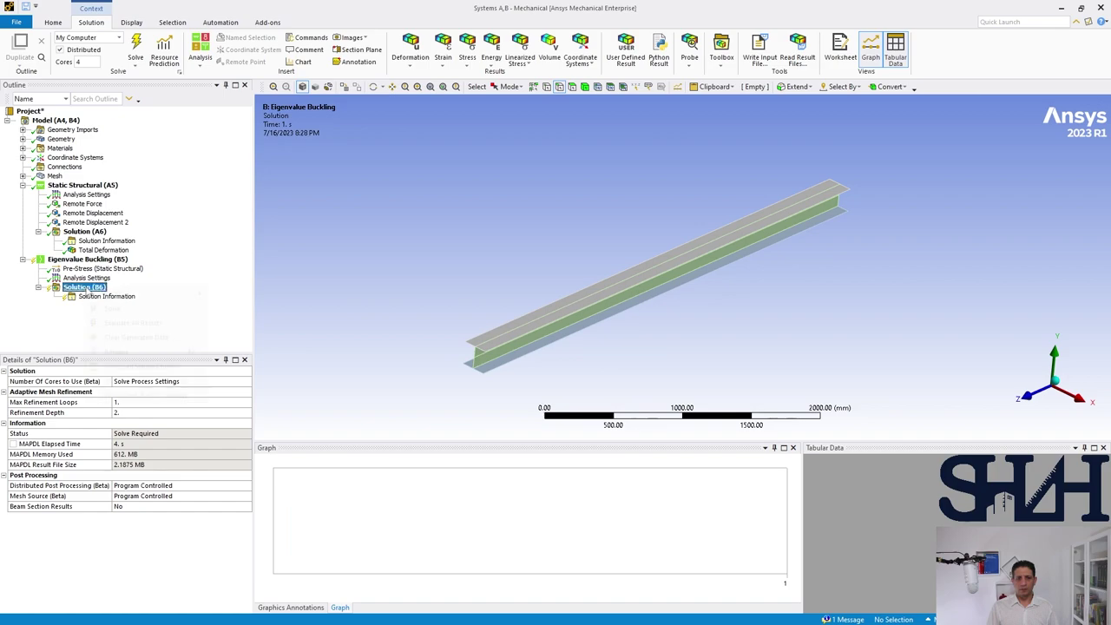
click(224, 296)
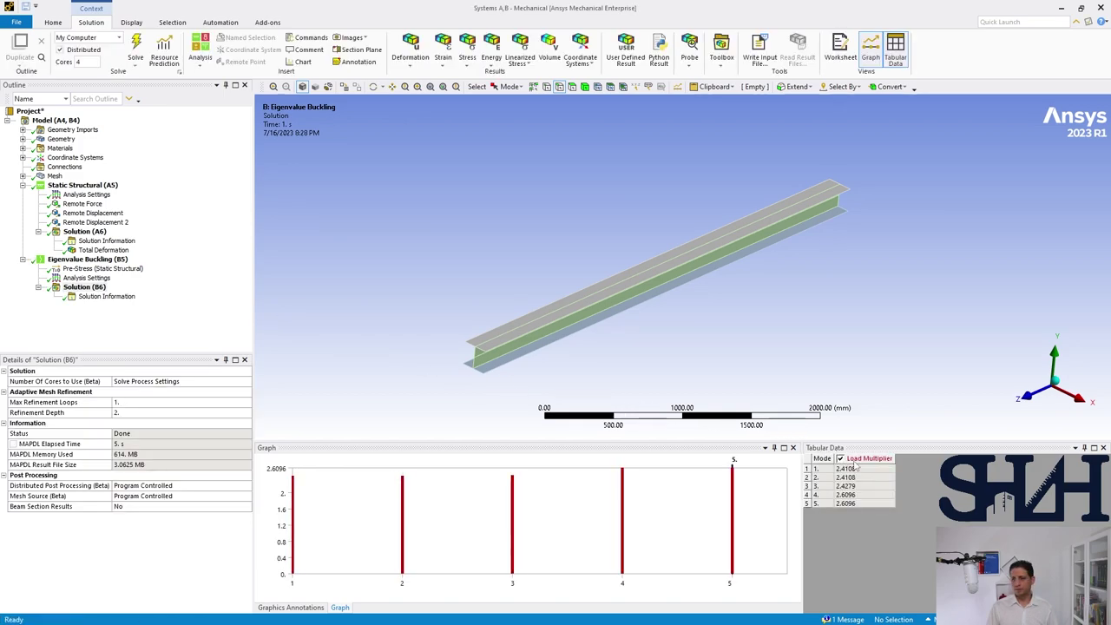
Create mode shape results for all five load multipliers (2.4108, 2.4108, 2.4279, 2.6096, 2.6096)
click(855, 460)
right_click(855, 466)
click(877, 484)
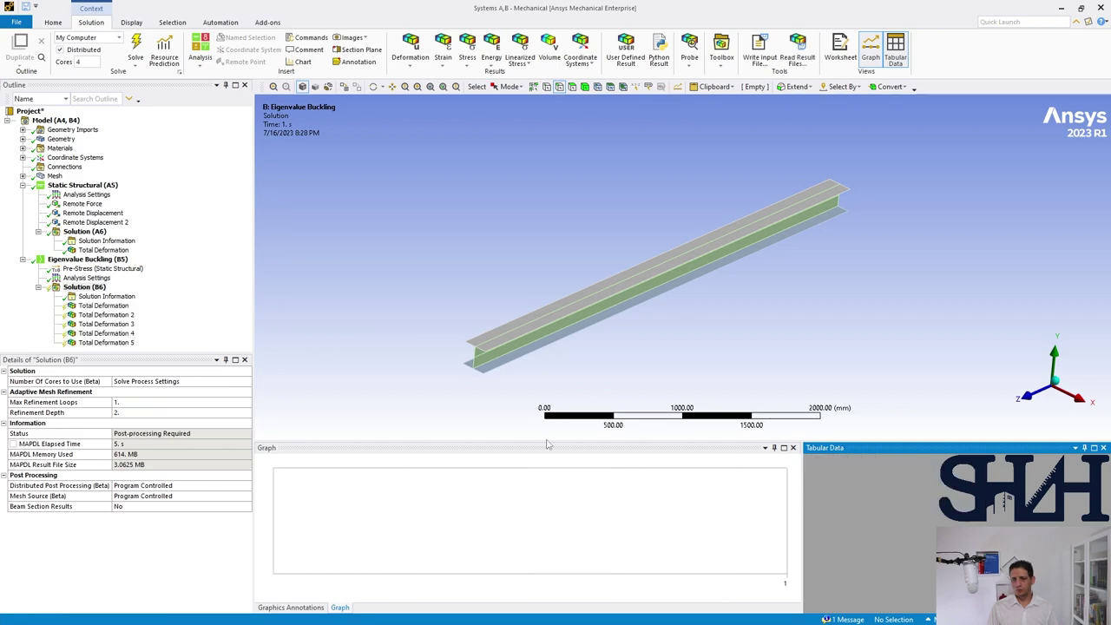
click(84, 287)
Evaluate the five mode-shape results and view modes 1–3, mode 3 being a single lateral bow at 2.4279
right_click(80, 289)
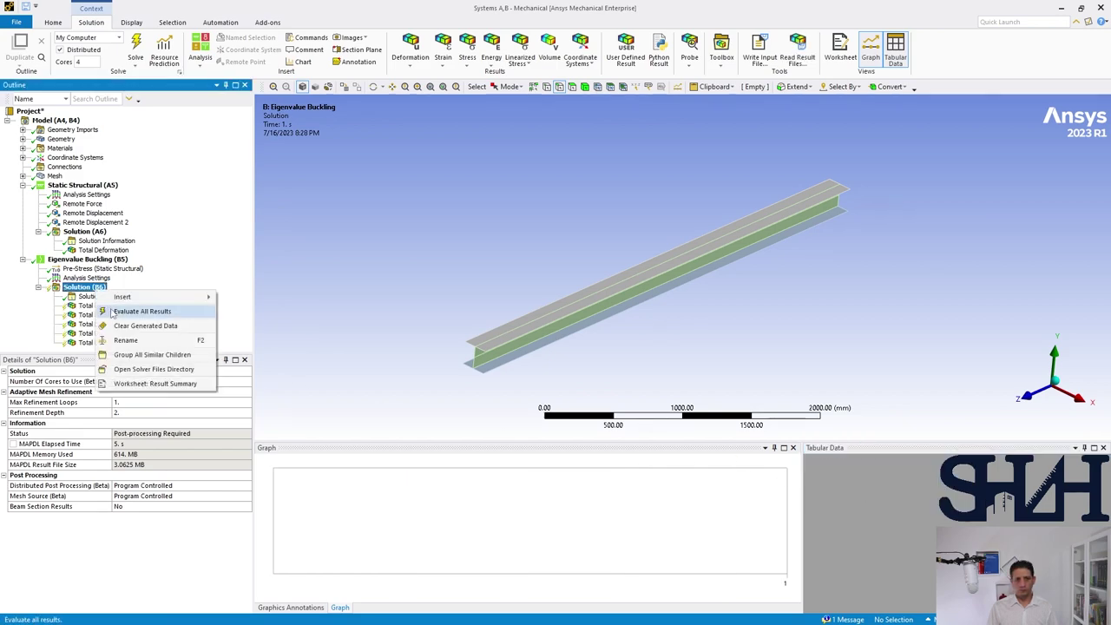
click(103, 311)
click(97, 306)
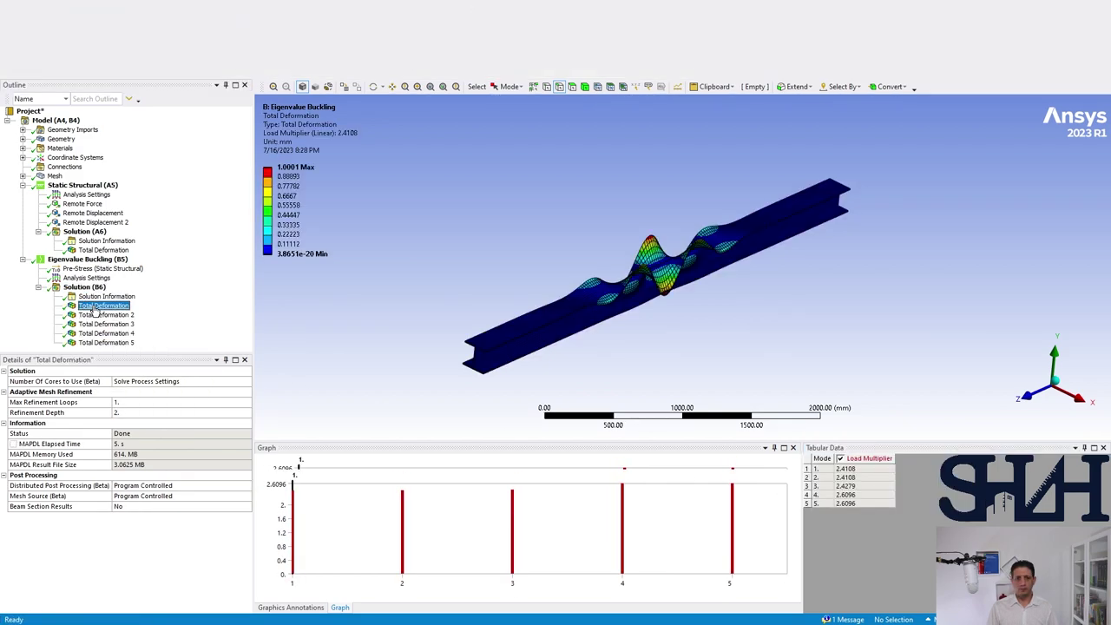
click(98, 314)
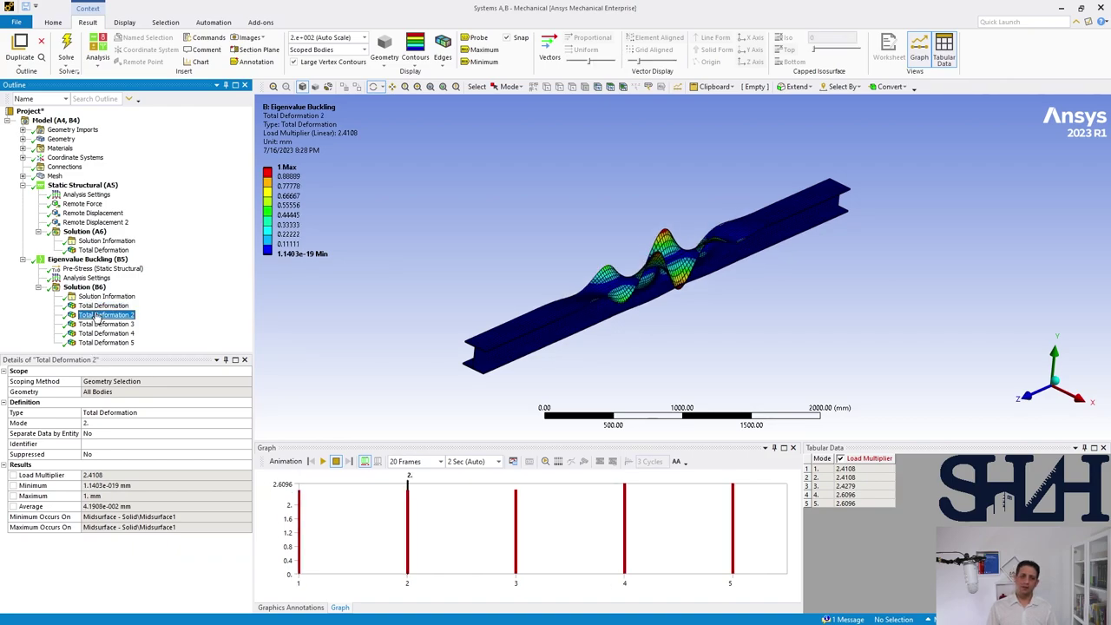
click(103, 324)
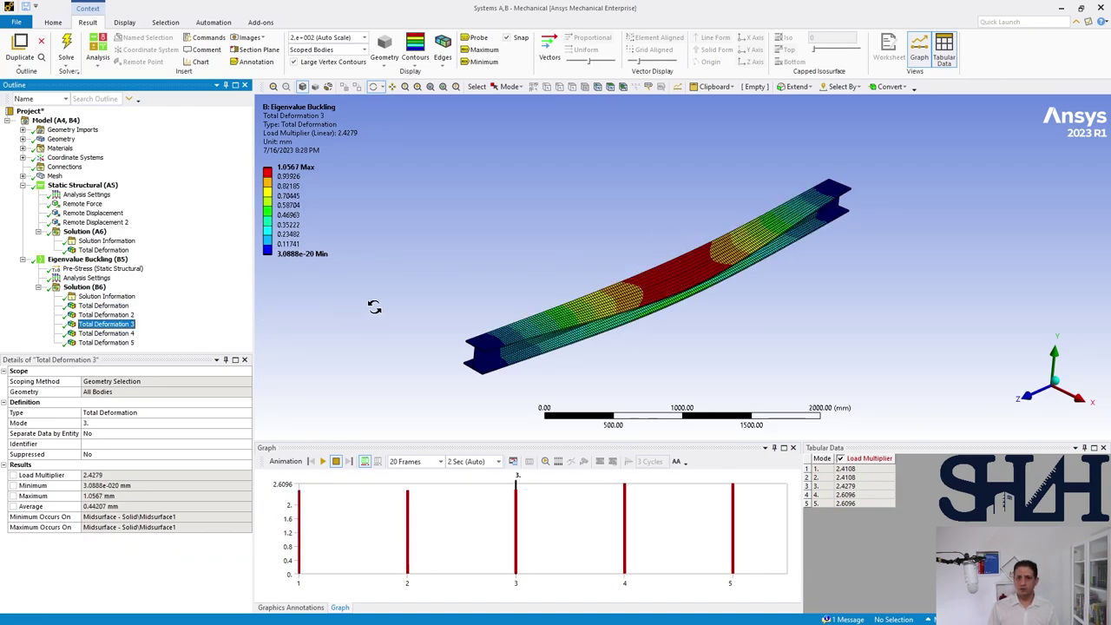
drag(377, 304, 481, 313)
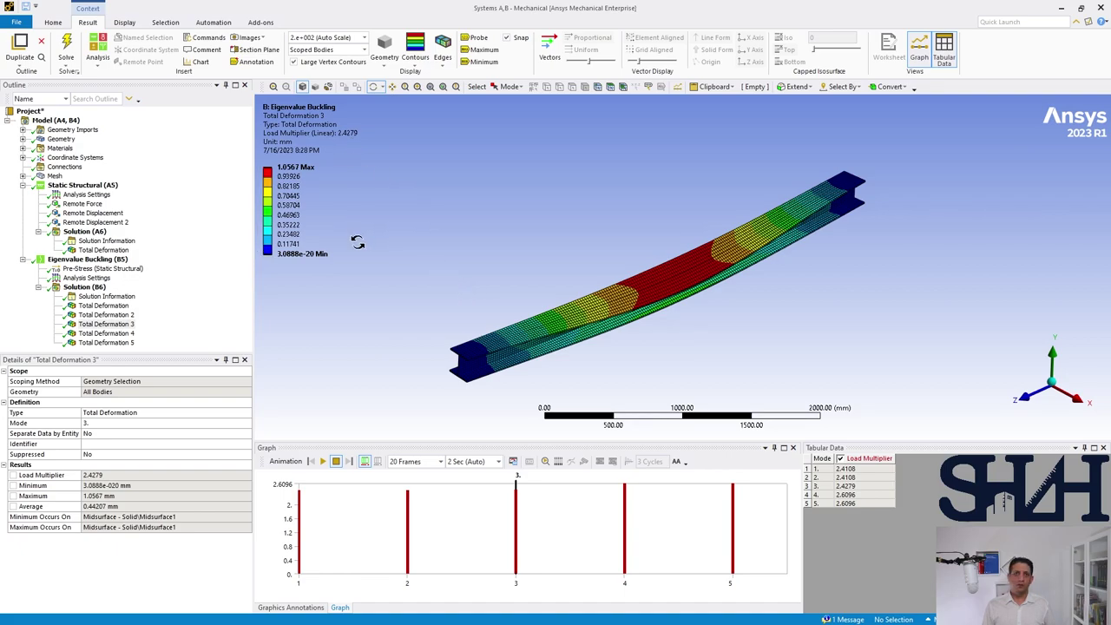
key(alt+Tab)
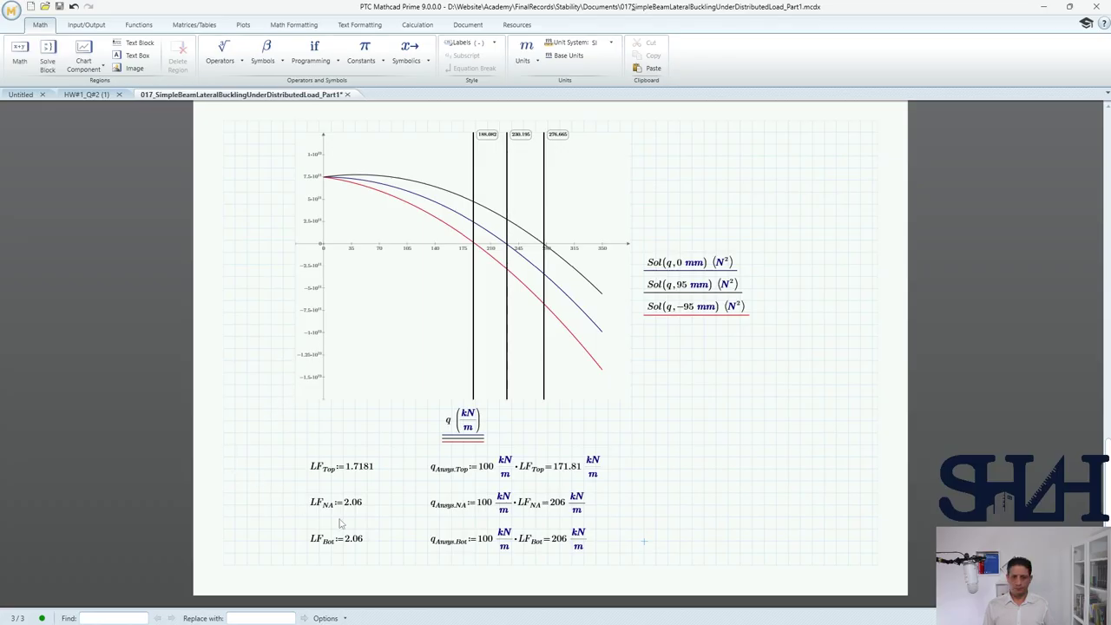
Change LF_Bot from 2.06 to 2.43, making q_Ansys.Bot 243 kN/m
click(360, 540)
key(BackSpace)
key(BackSpace)
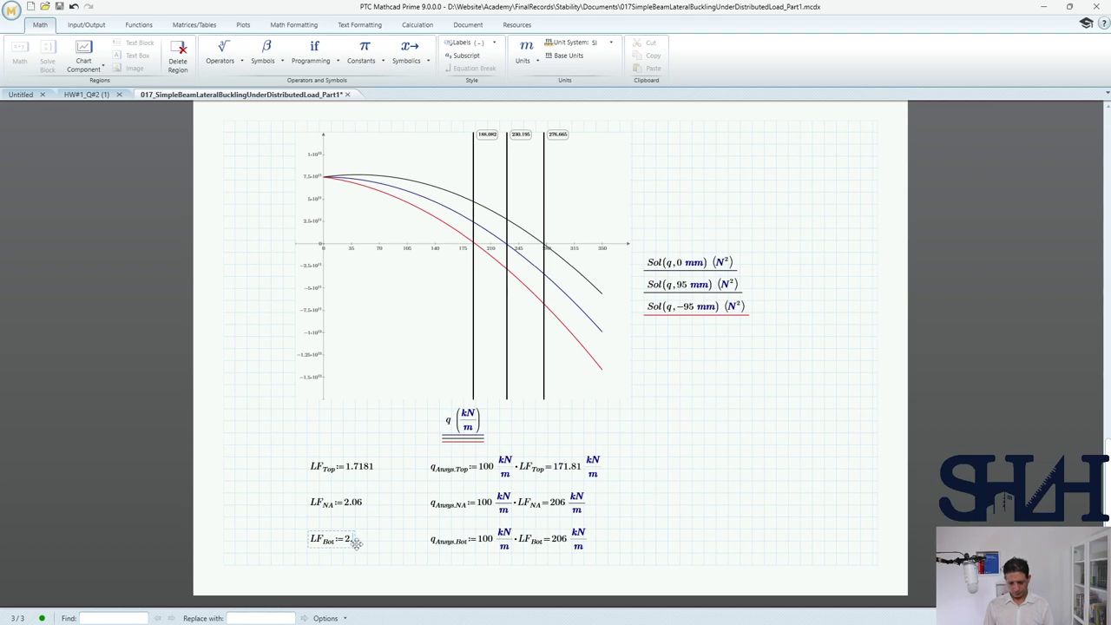
text(43)
click(633, 507)
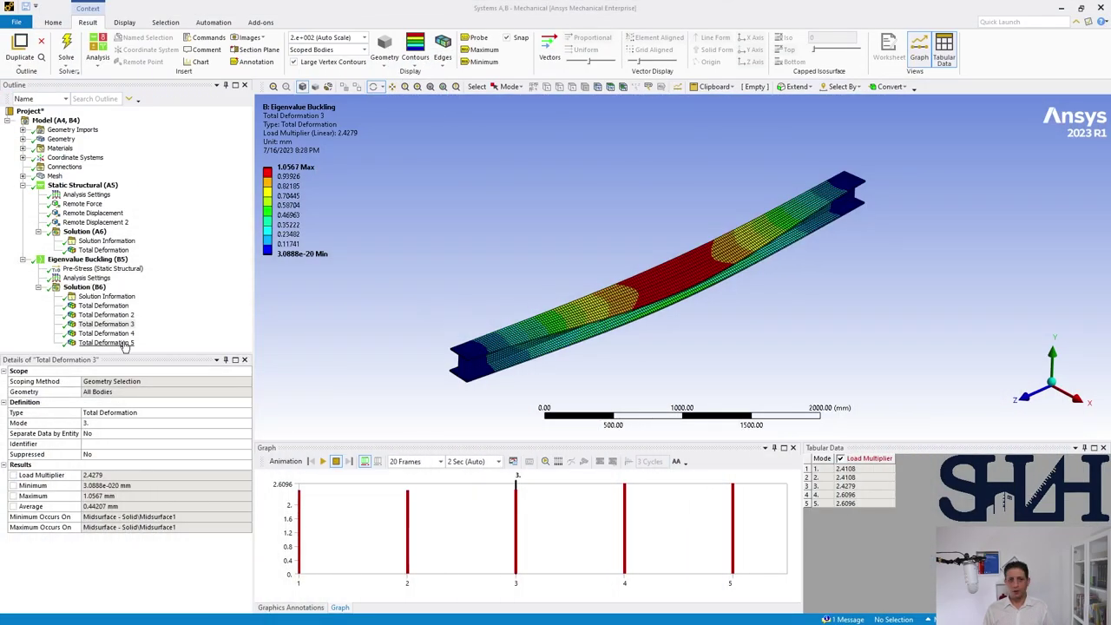
View Total Deformation 4 and 5 (load multiplier 2.6096), then return to mode 3 at 2.4279
click(108, 334)
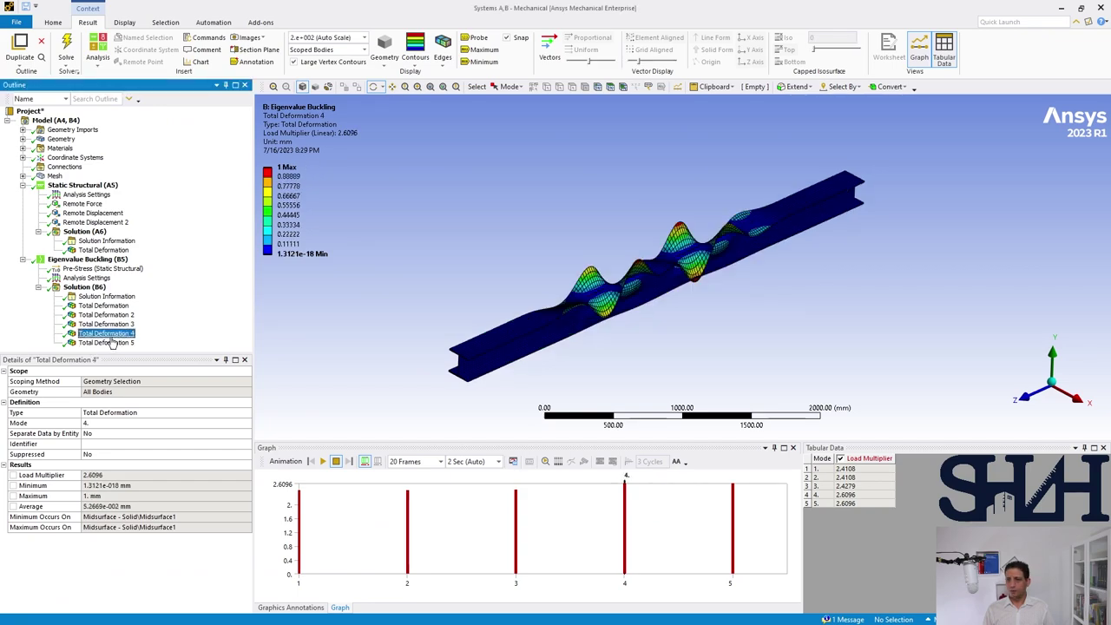
click(109, 343)
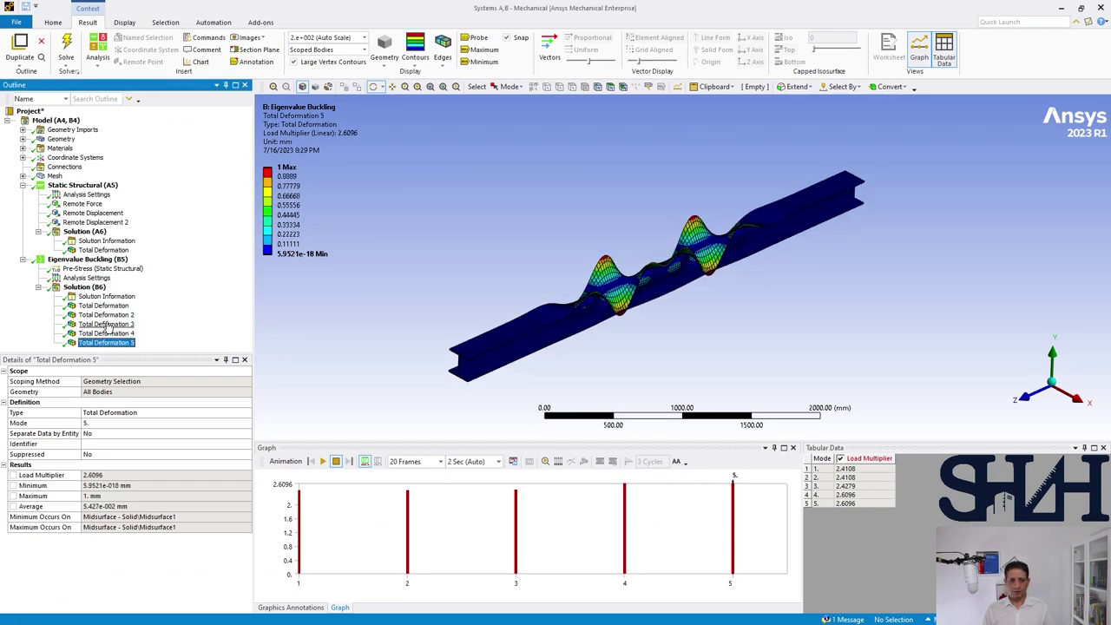
click(106, 323)
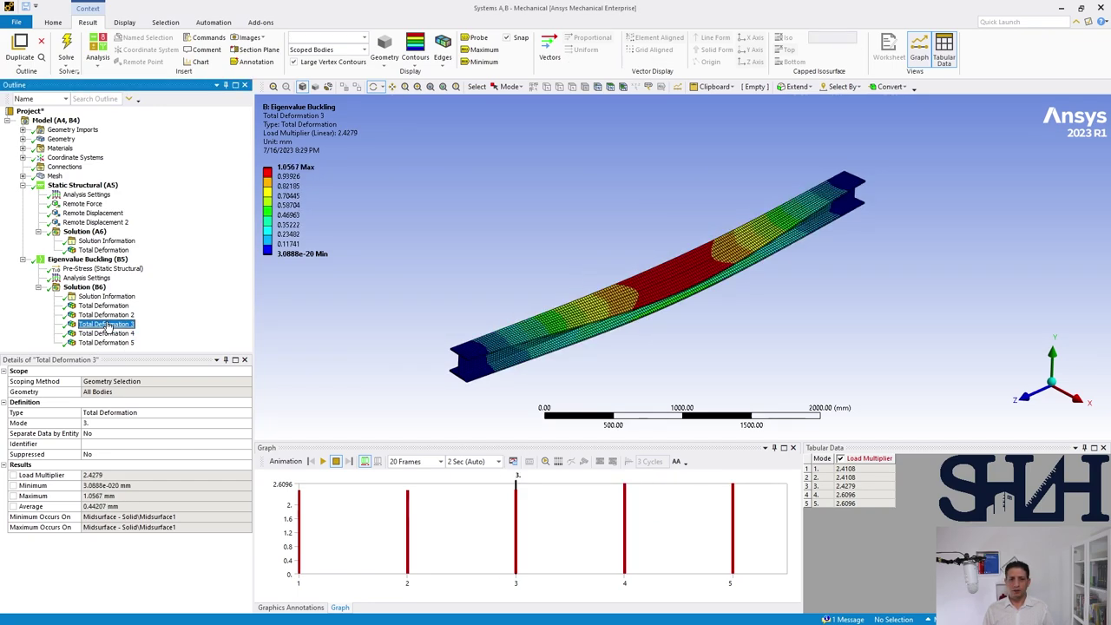